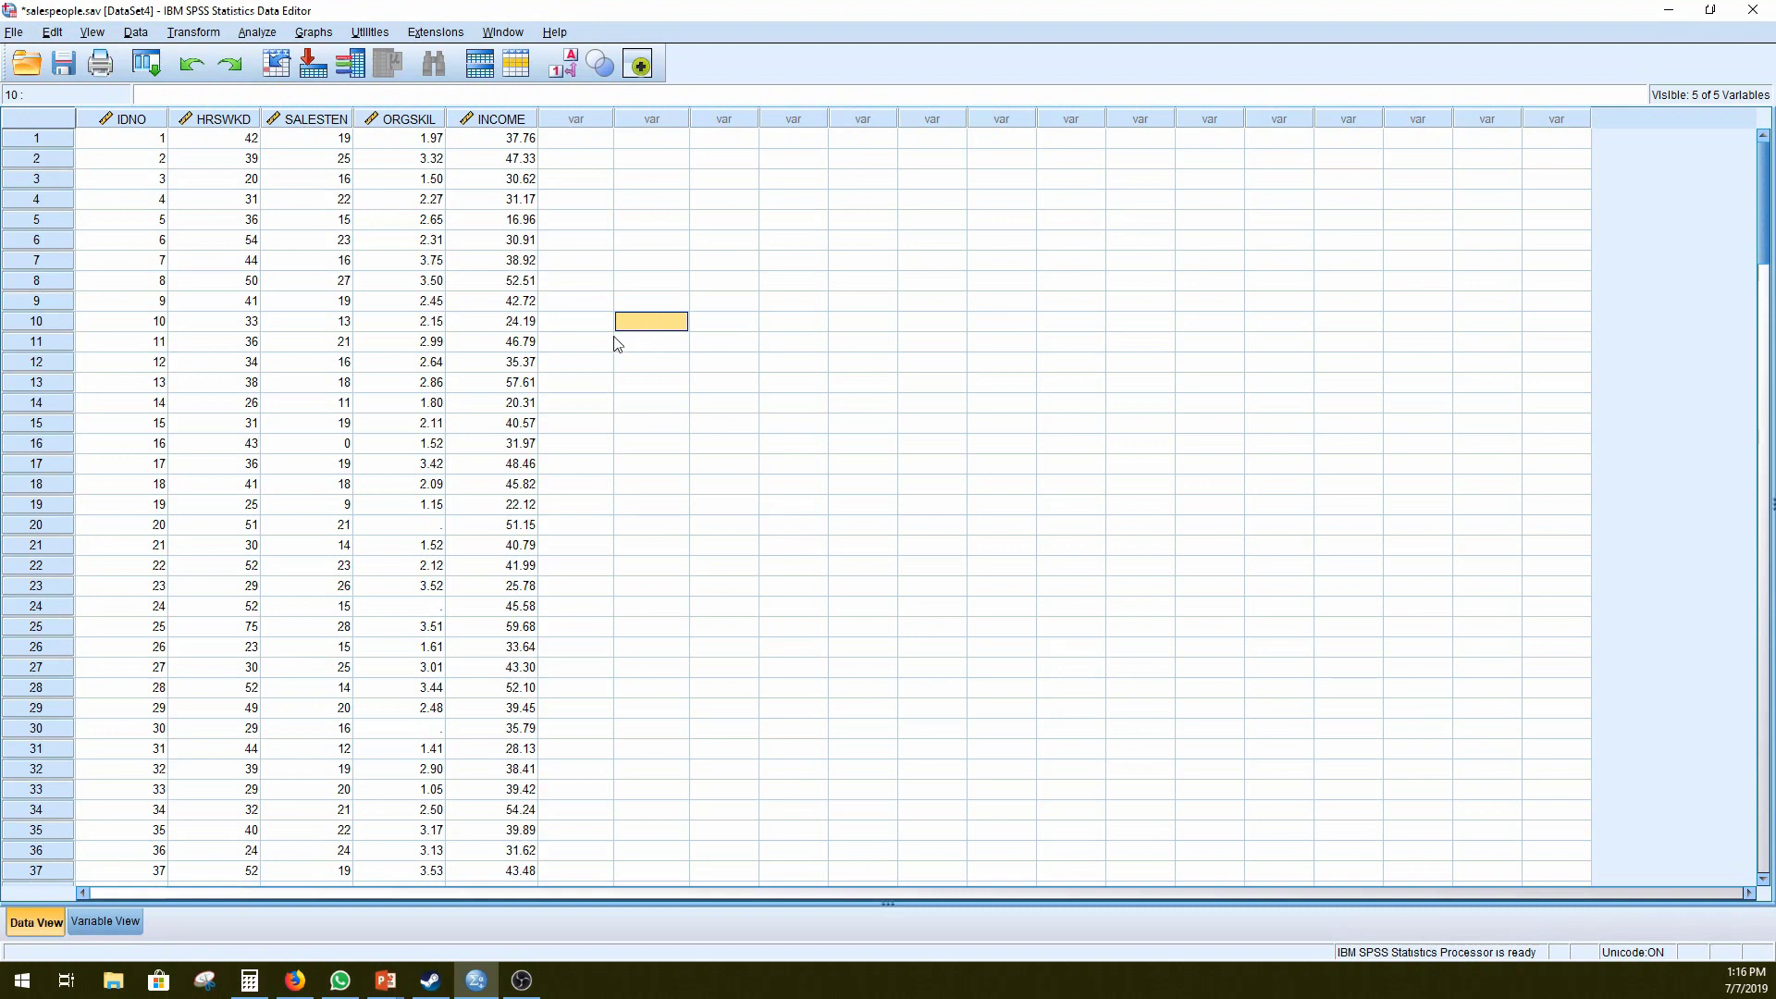
# Step: Click empty cells beside the data and clear the stray block selections
pyautogui.click(596, 274)
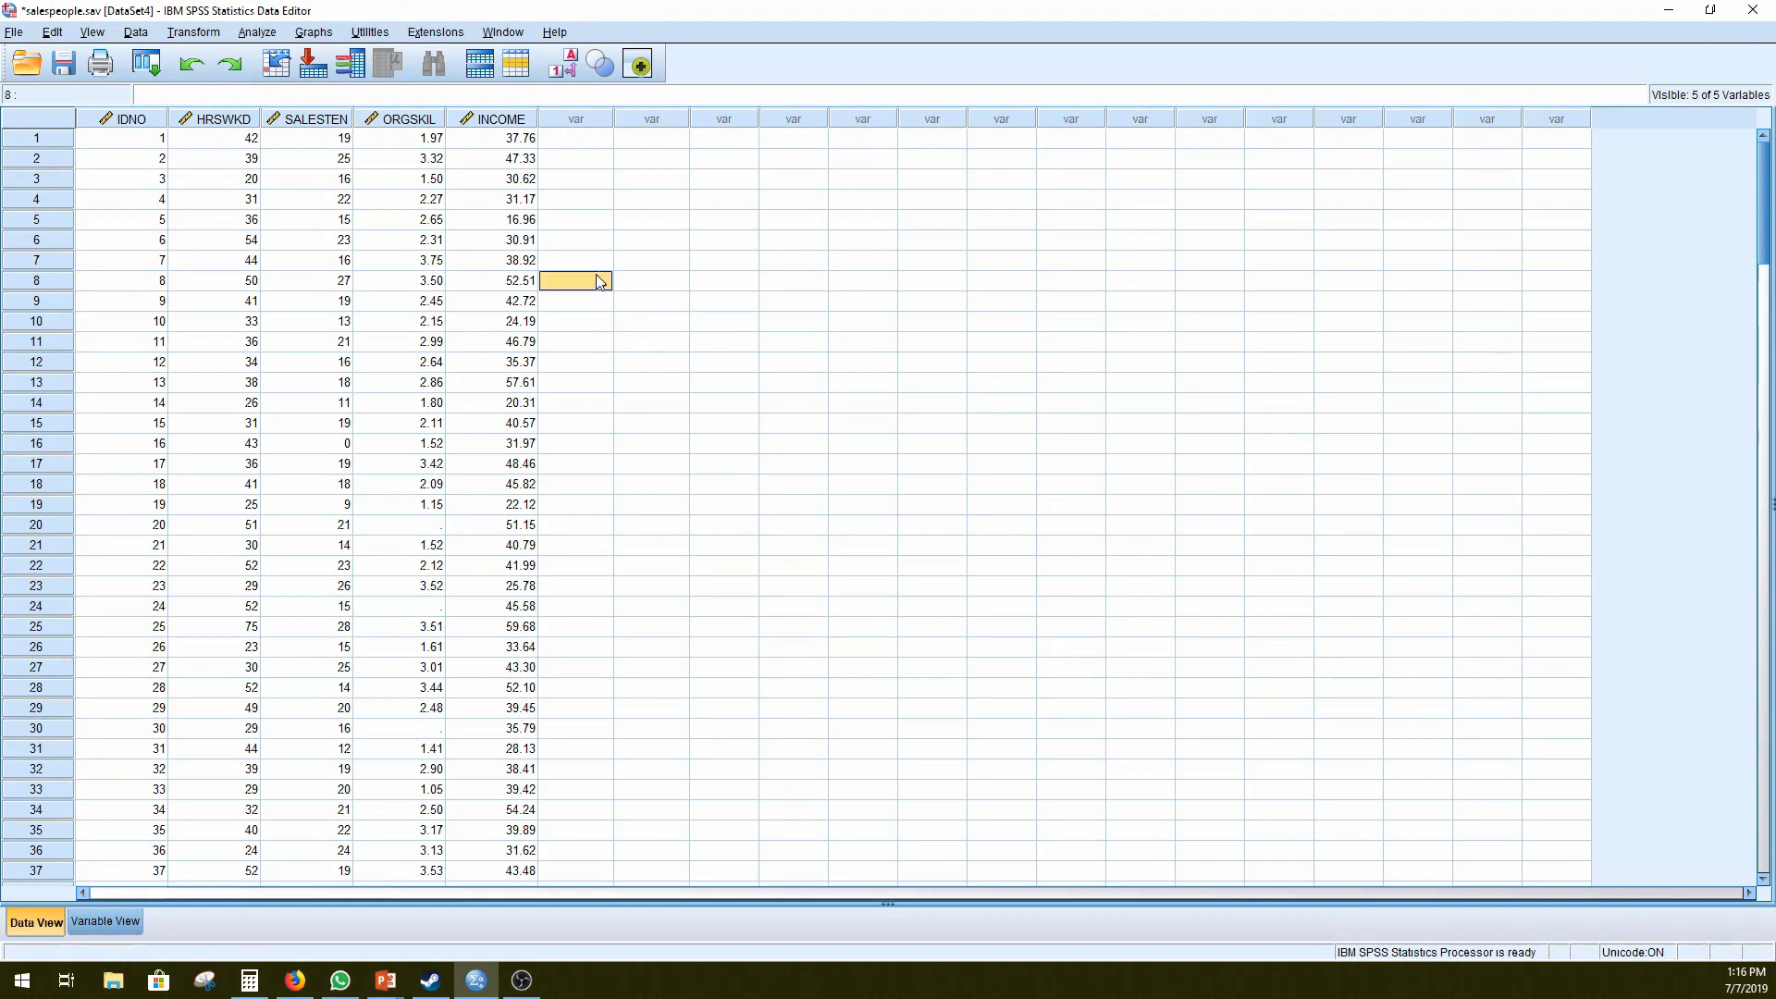
pyautogui.click(675, 259)
pyautogui.moveTo(650, 353); pyautogui.dragTo(1098, 567)
pyautogui.click(1098, 567)
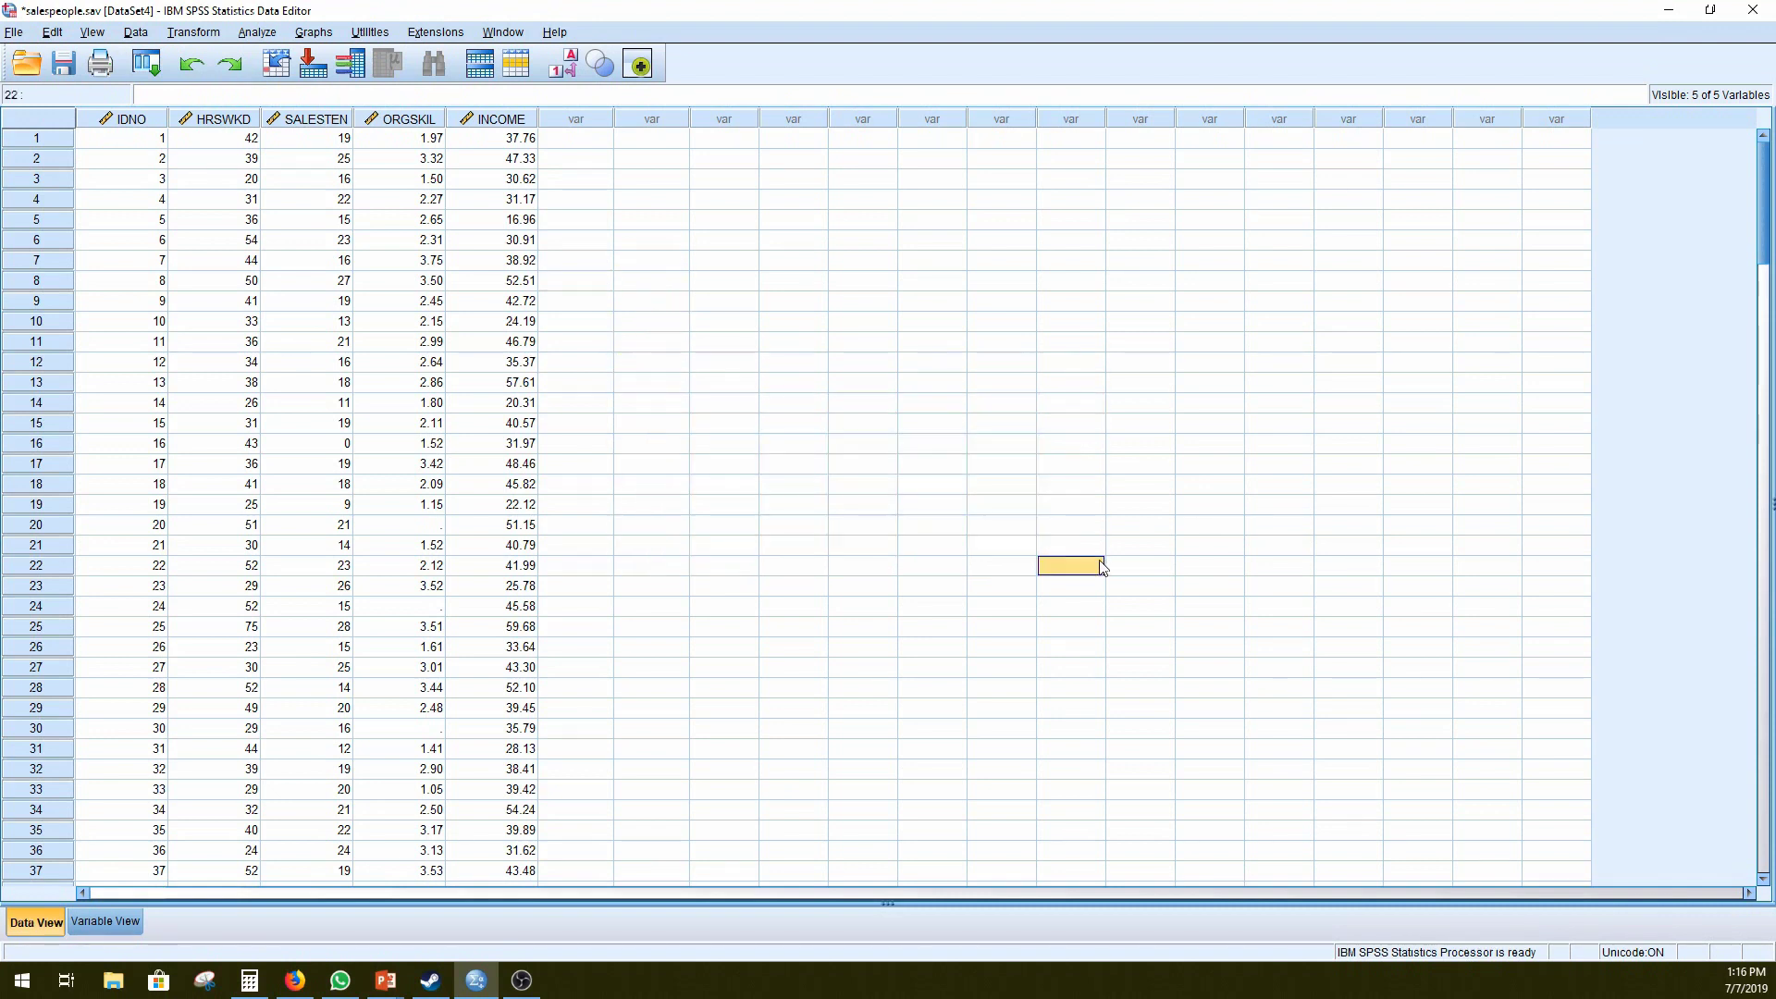
pyautogui.moveTo(637, 381); pyautogui.dragTo(928, 499)
pyautogui.click(706, 389)
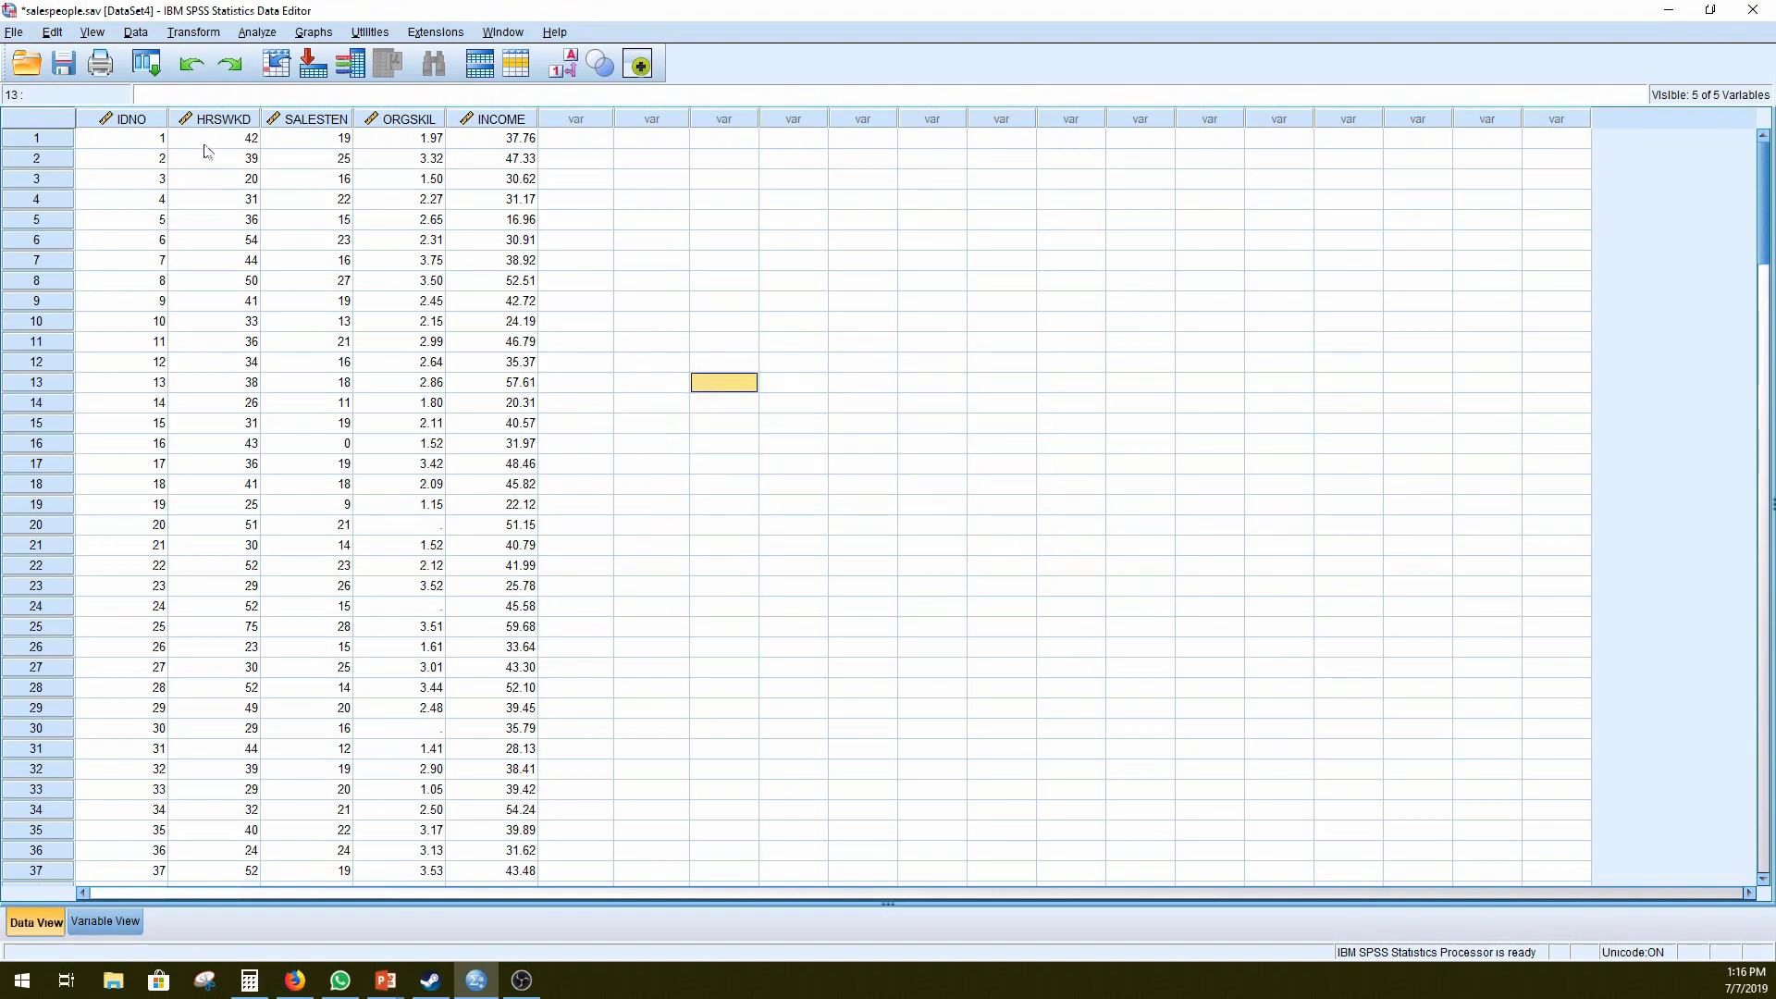
# Step: Select the HRSWKD, SALESTEN, ORGSKIL and INCOME columns in turn to inspect the data
pyautogui.click(216, 120)
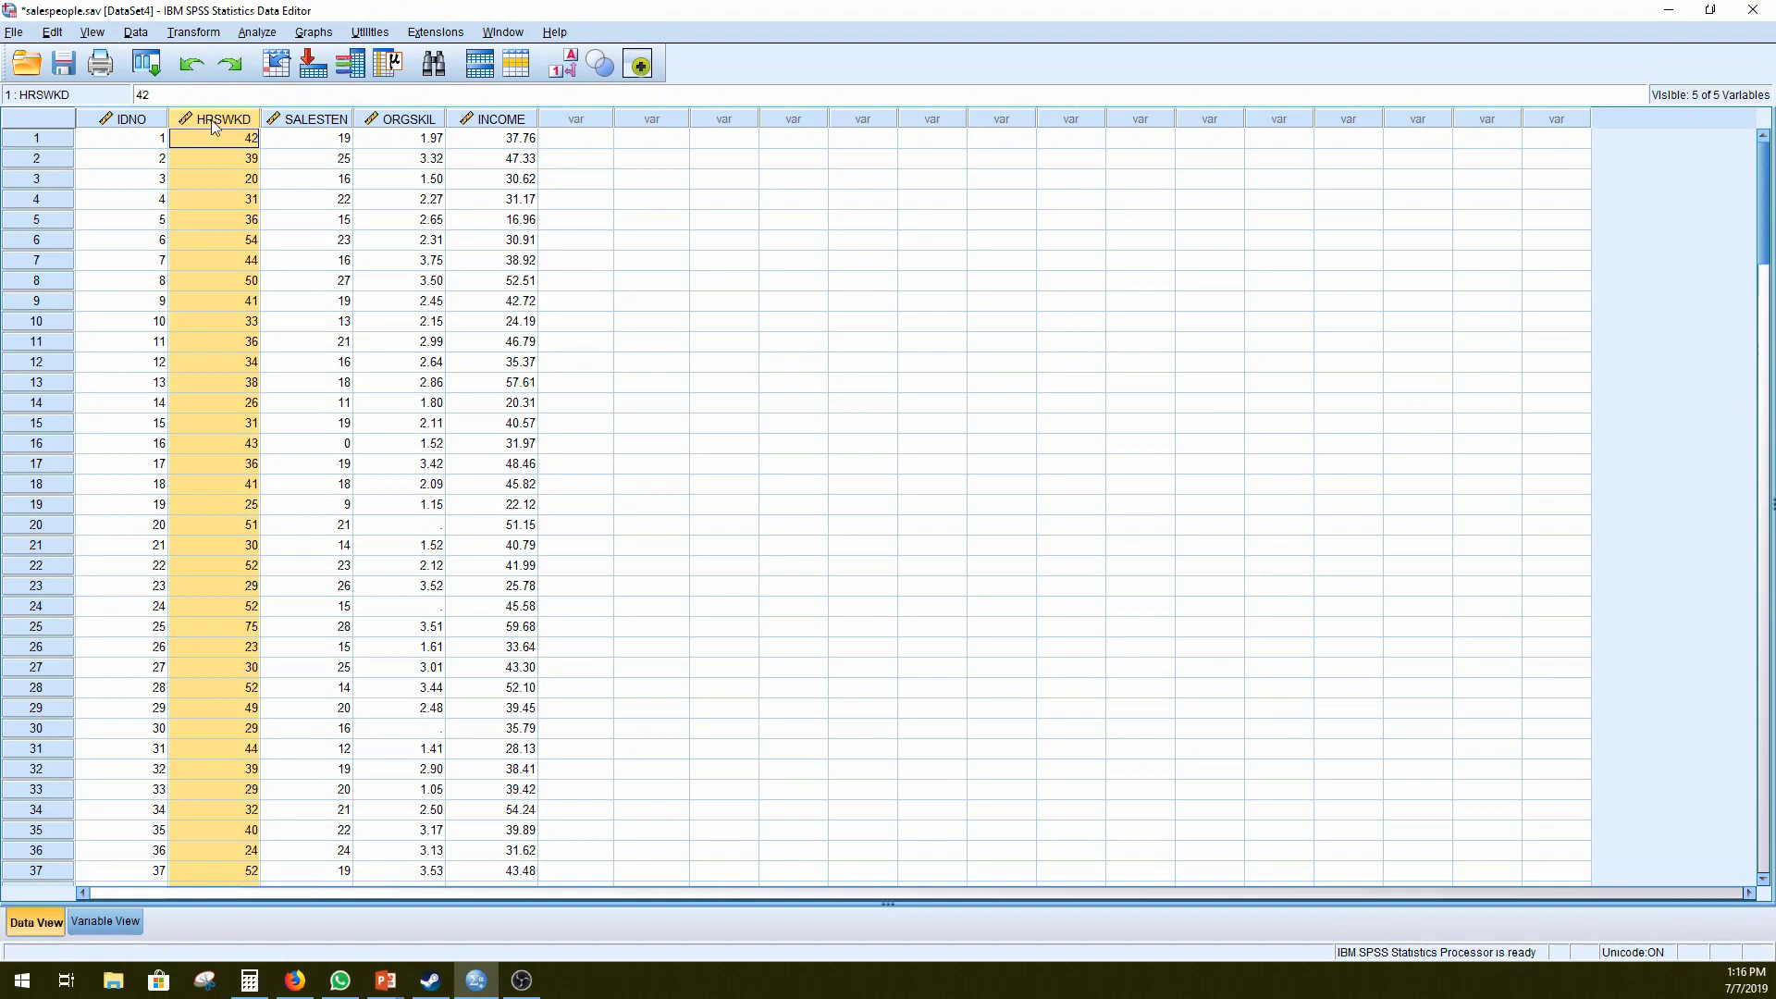
pyautogui.click(310, 120)
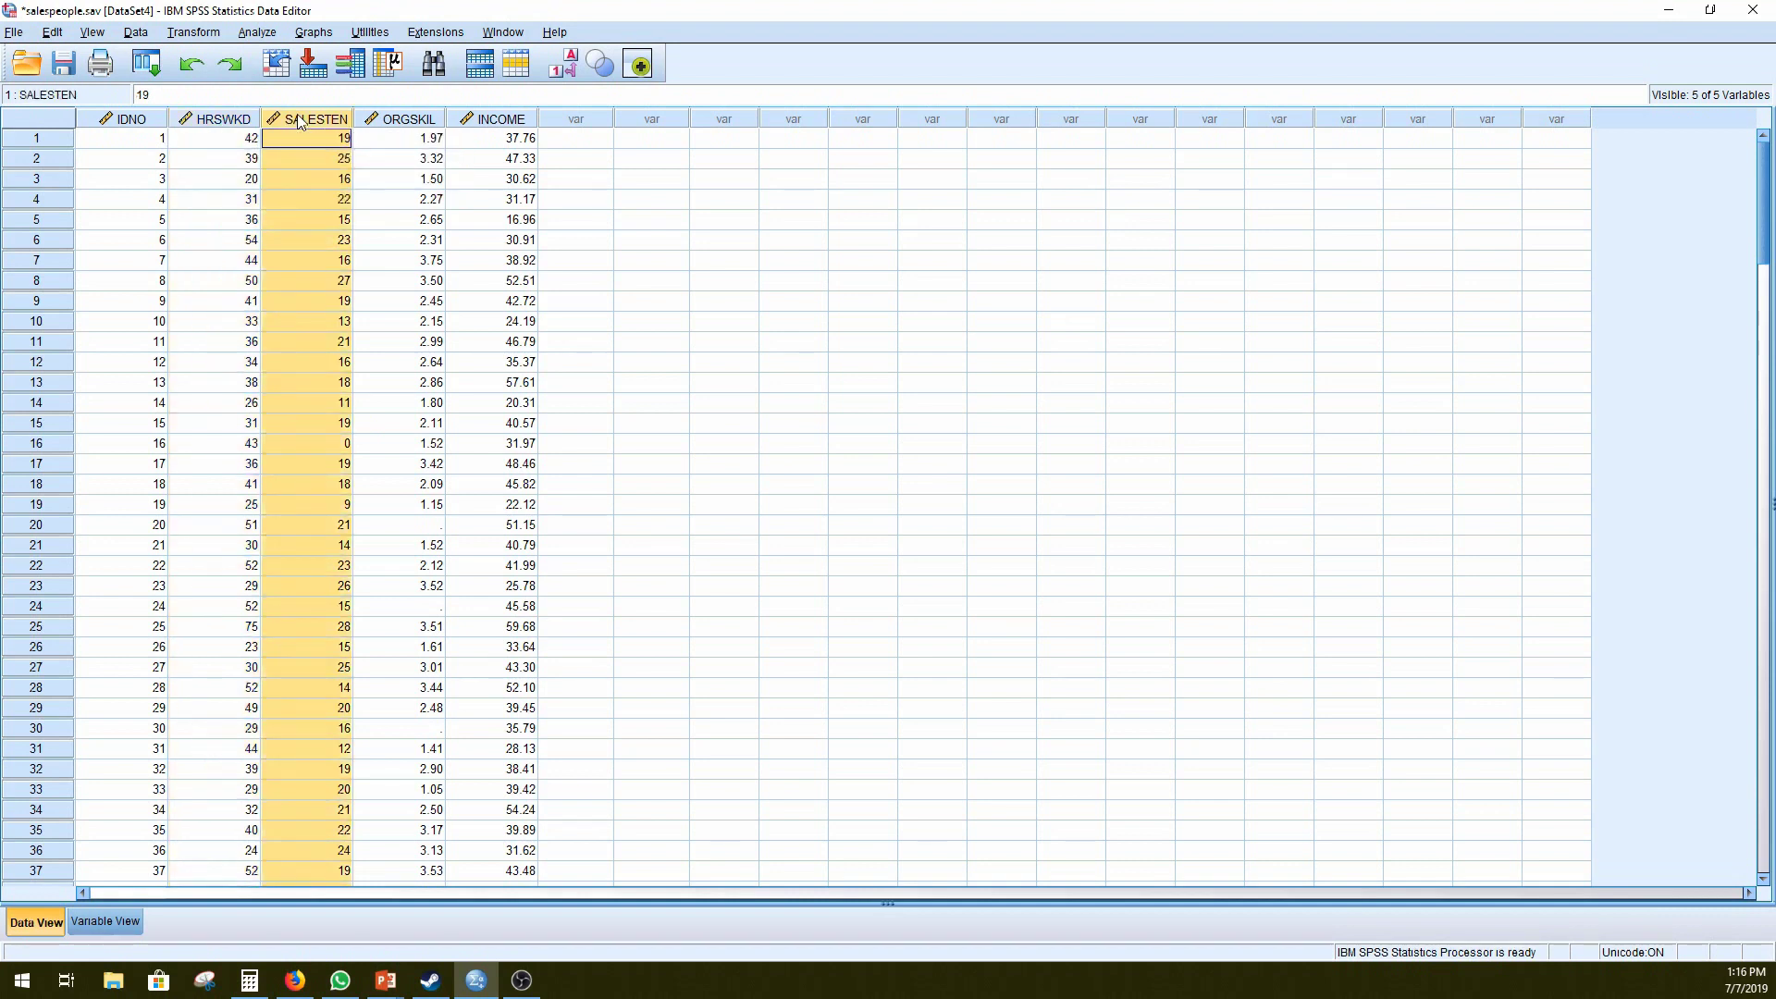
pyautogui.click(404, 124)
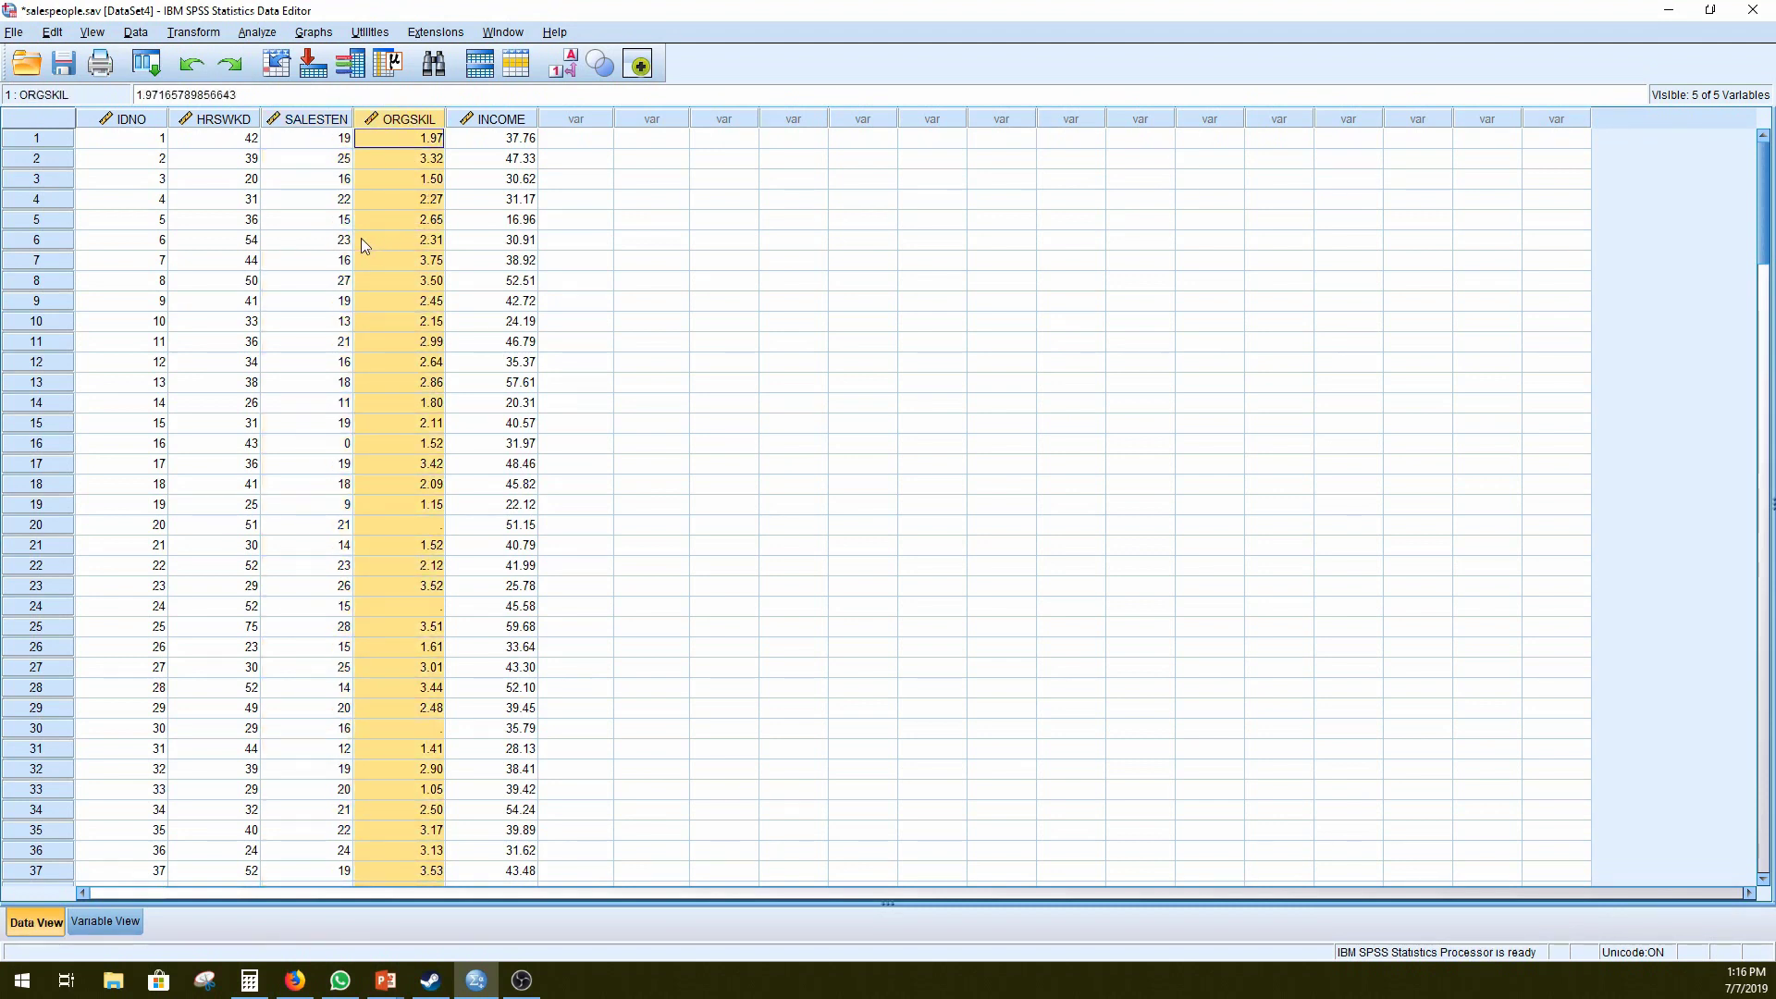
pyautogui.click(493, 121)
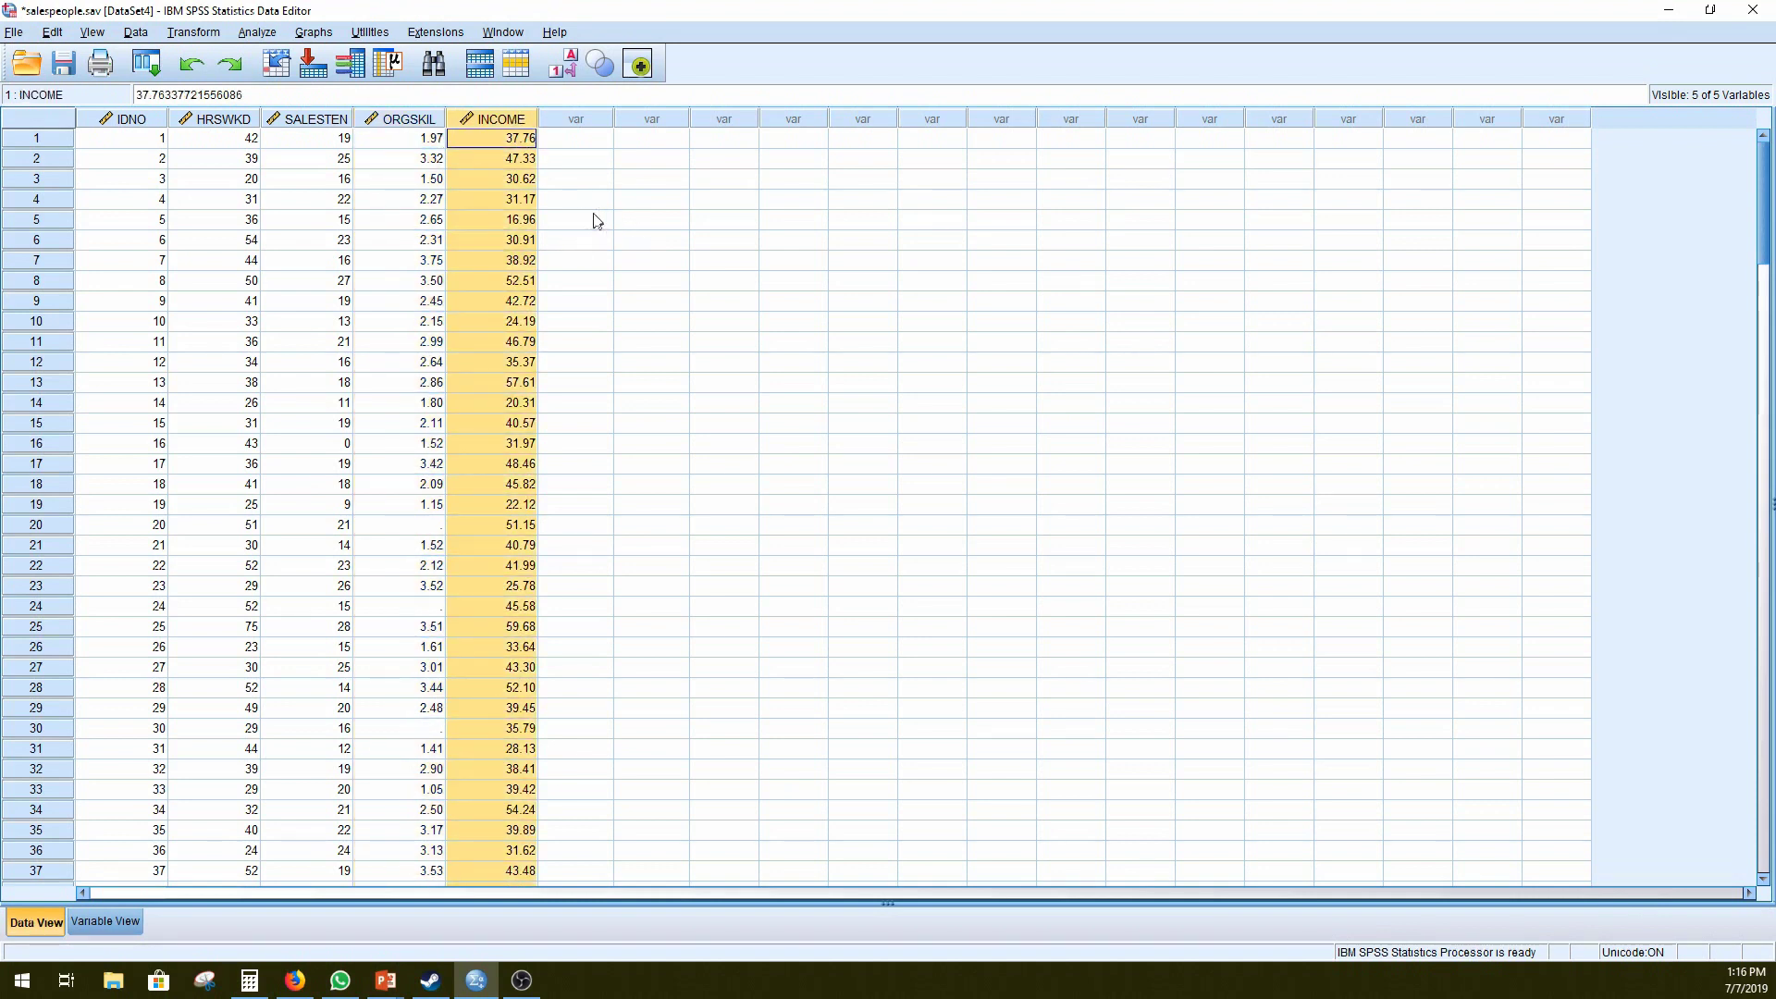
pyautogui.click(560, 222)
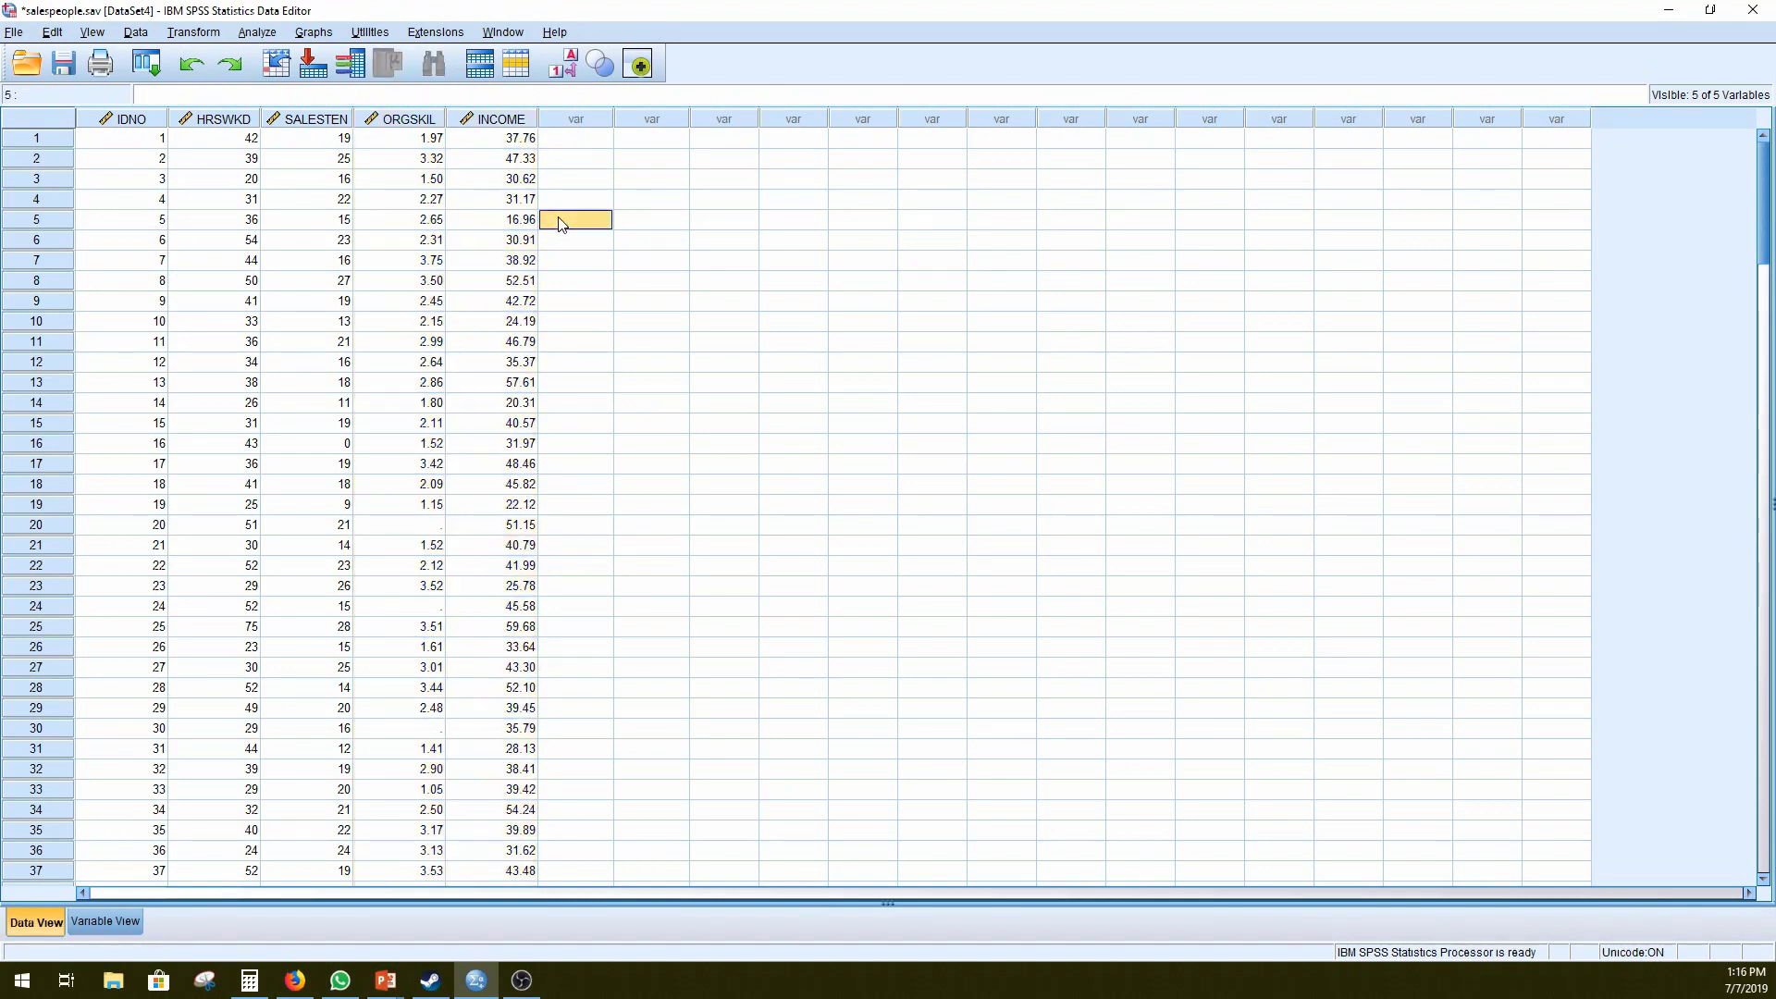
pyautogui.click(525, 141)
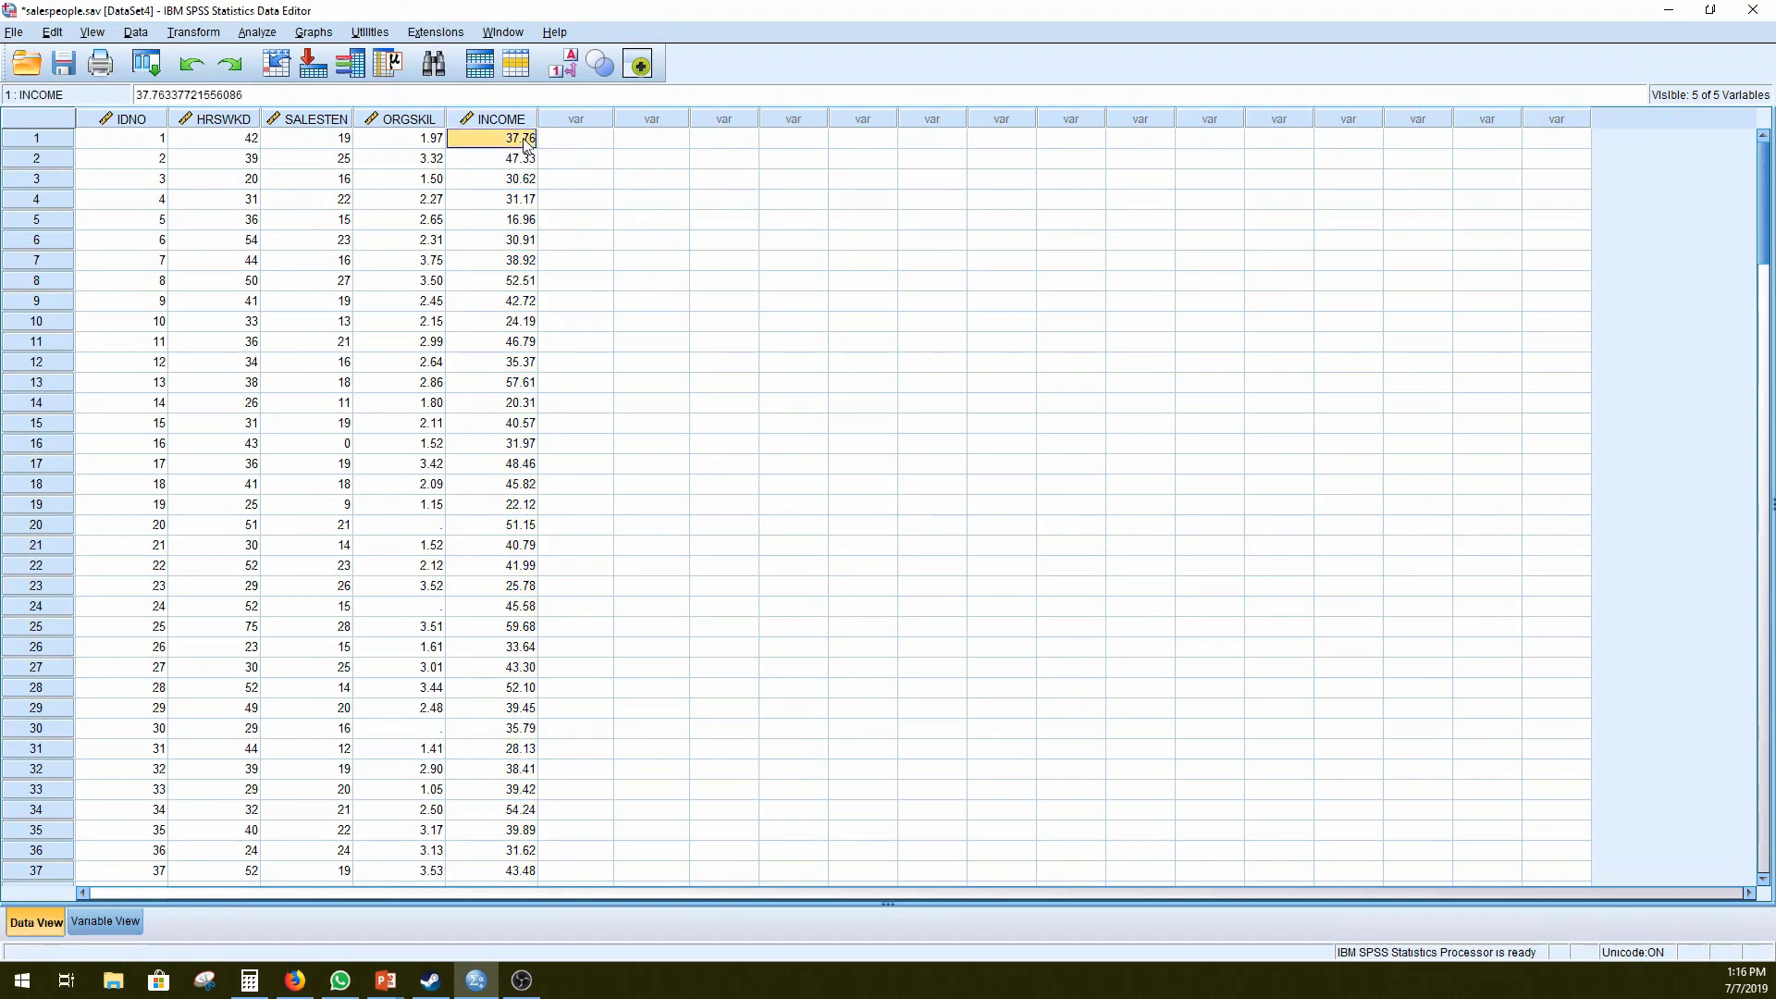
pyautogui.click(523, 119)
pyautogui.click(523, 141)
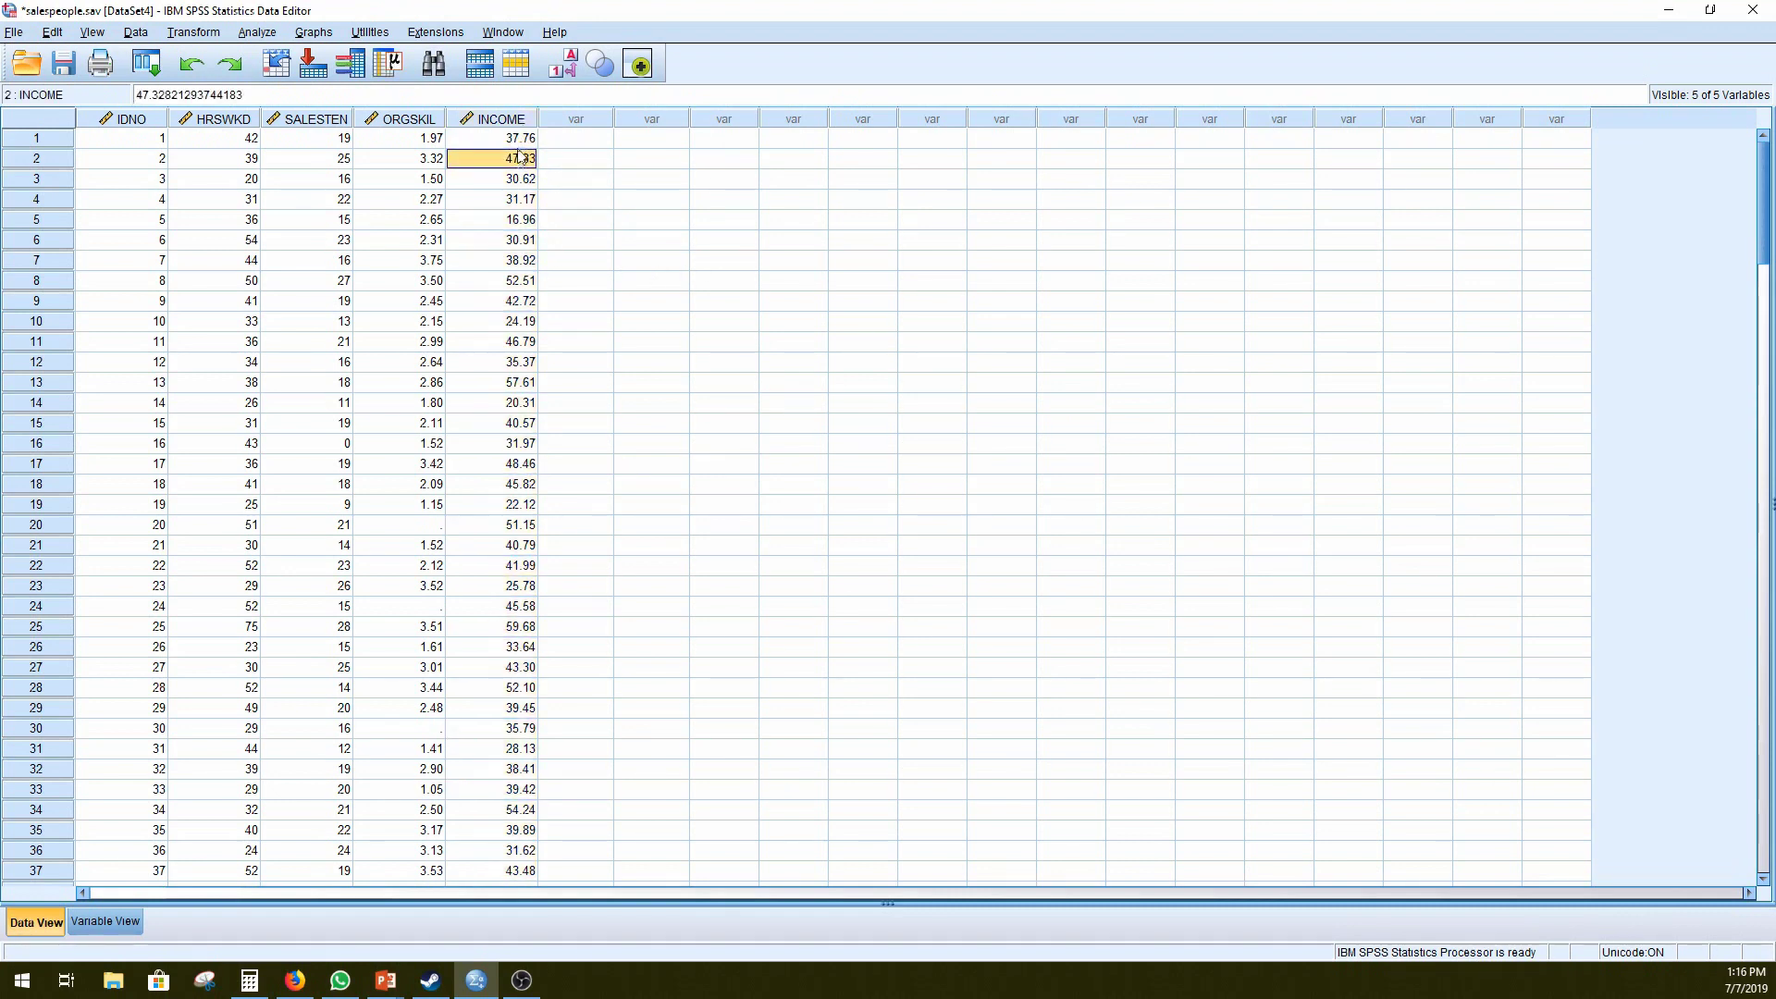
pyautogui.click(611, 202)
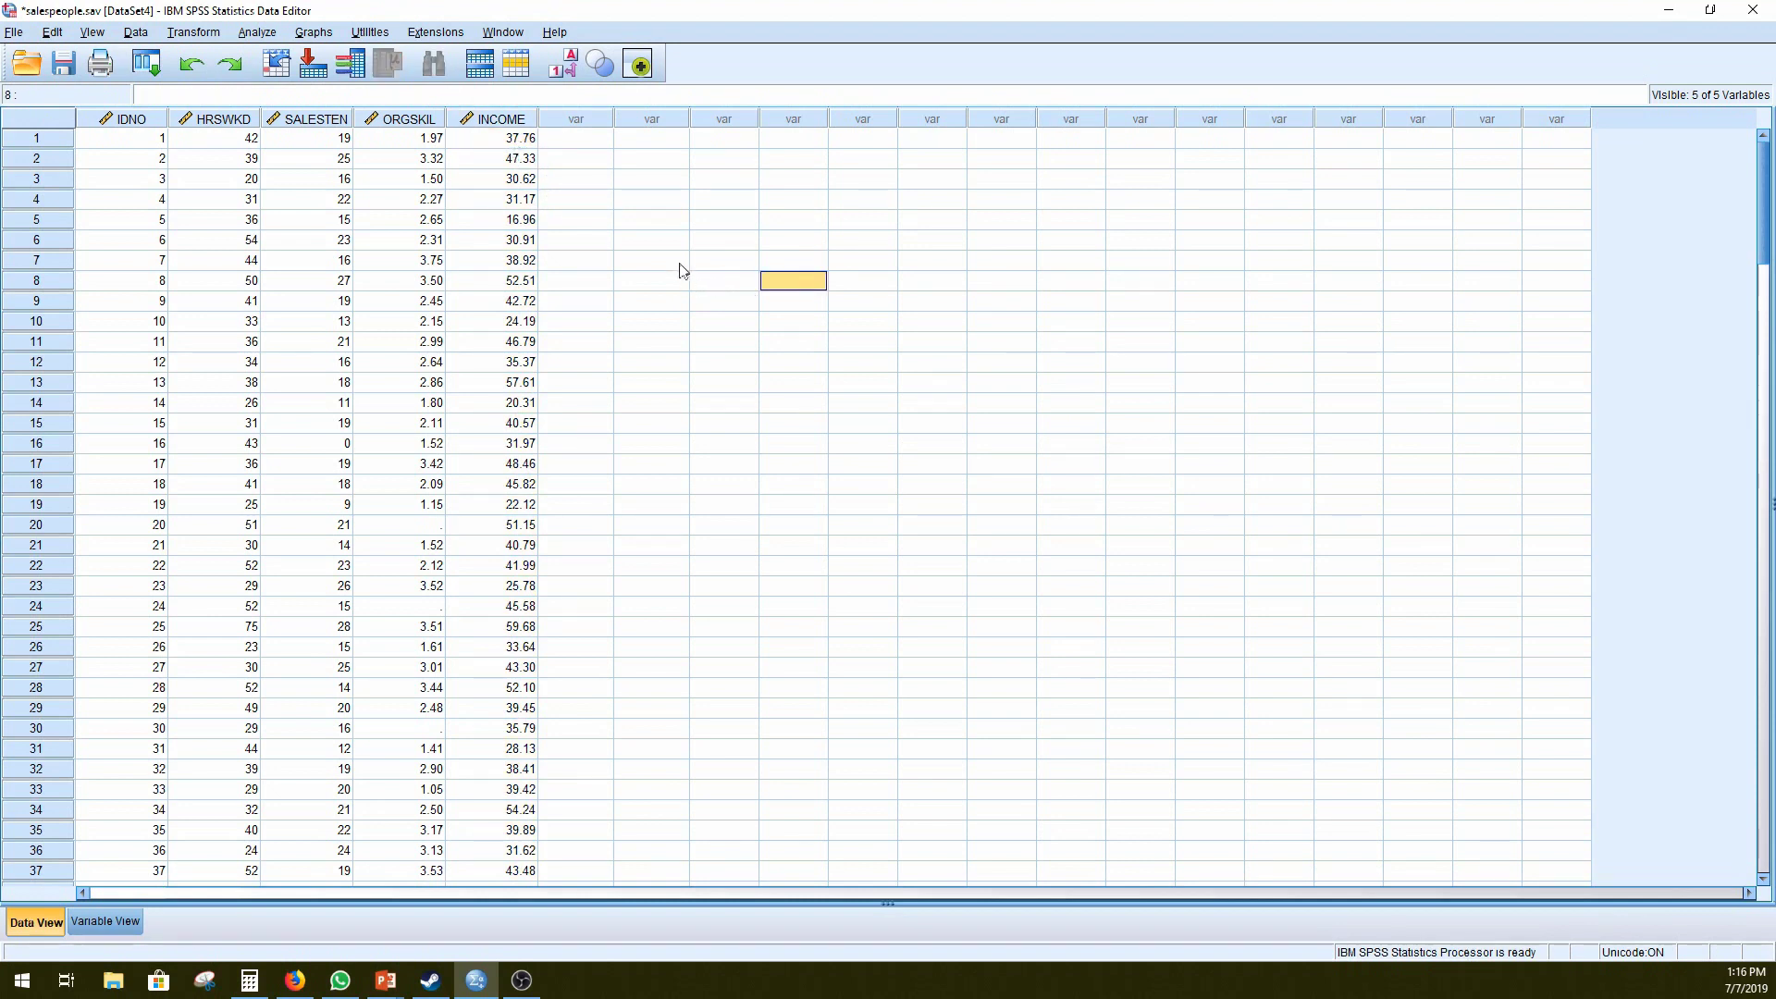
pyautogui.click(325, 120)
pyautogui.click(501, 120)
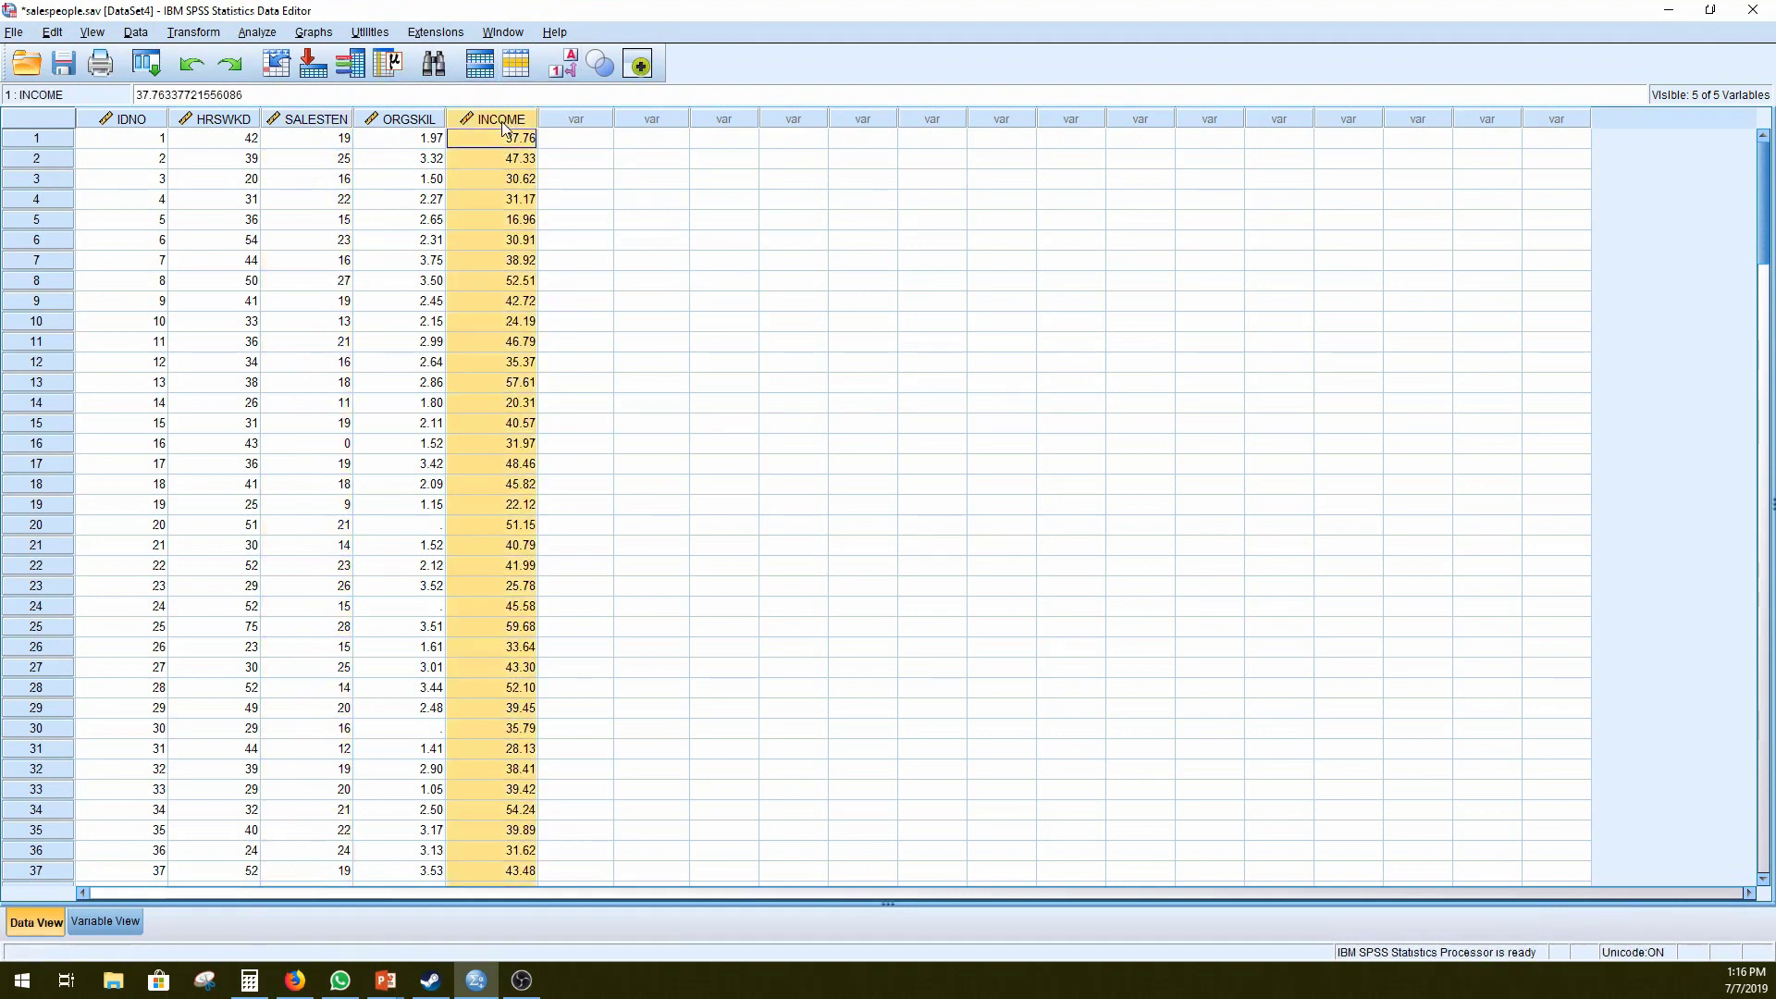
pyautogui.click(775, 260)
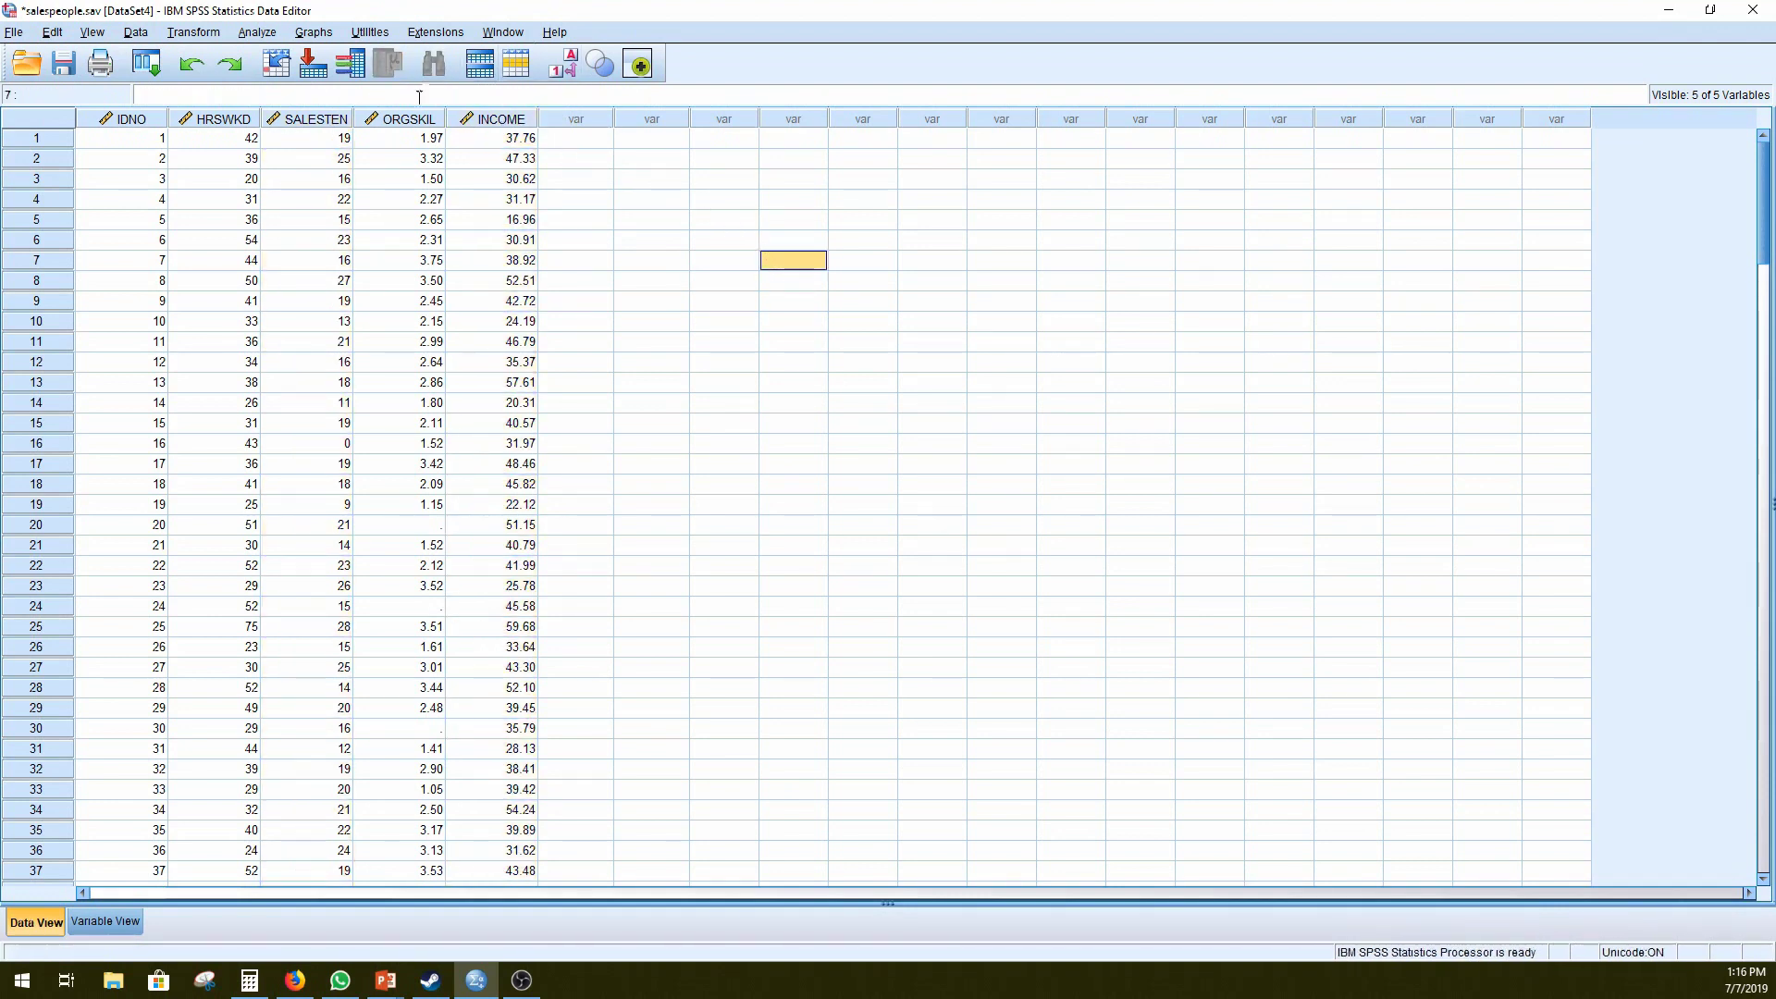
pyautogui.click(408, 120)
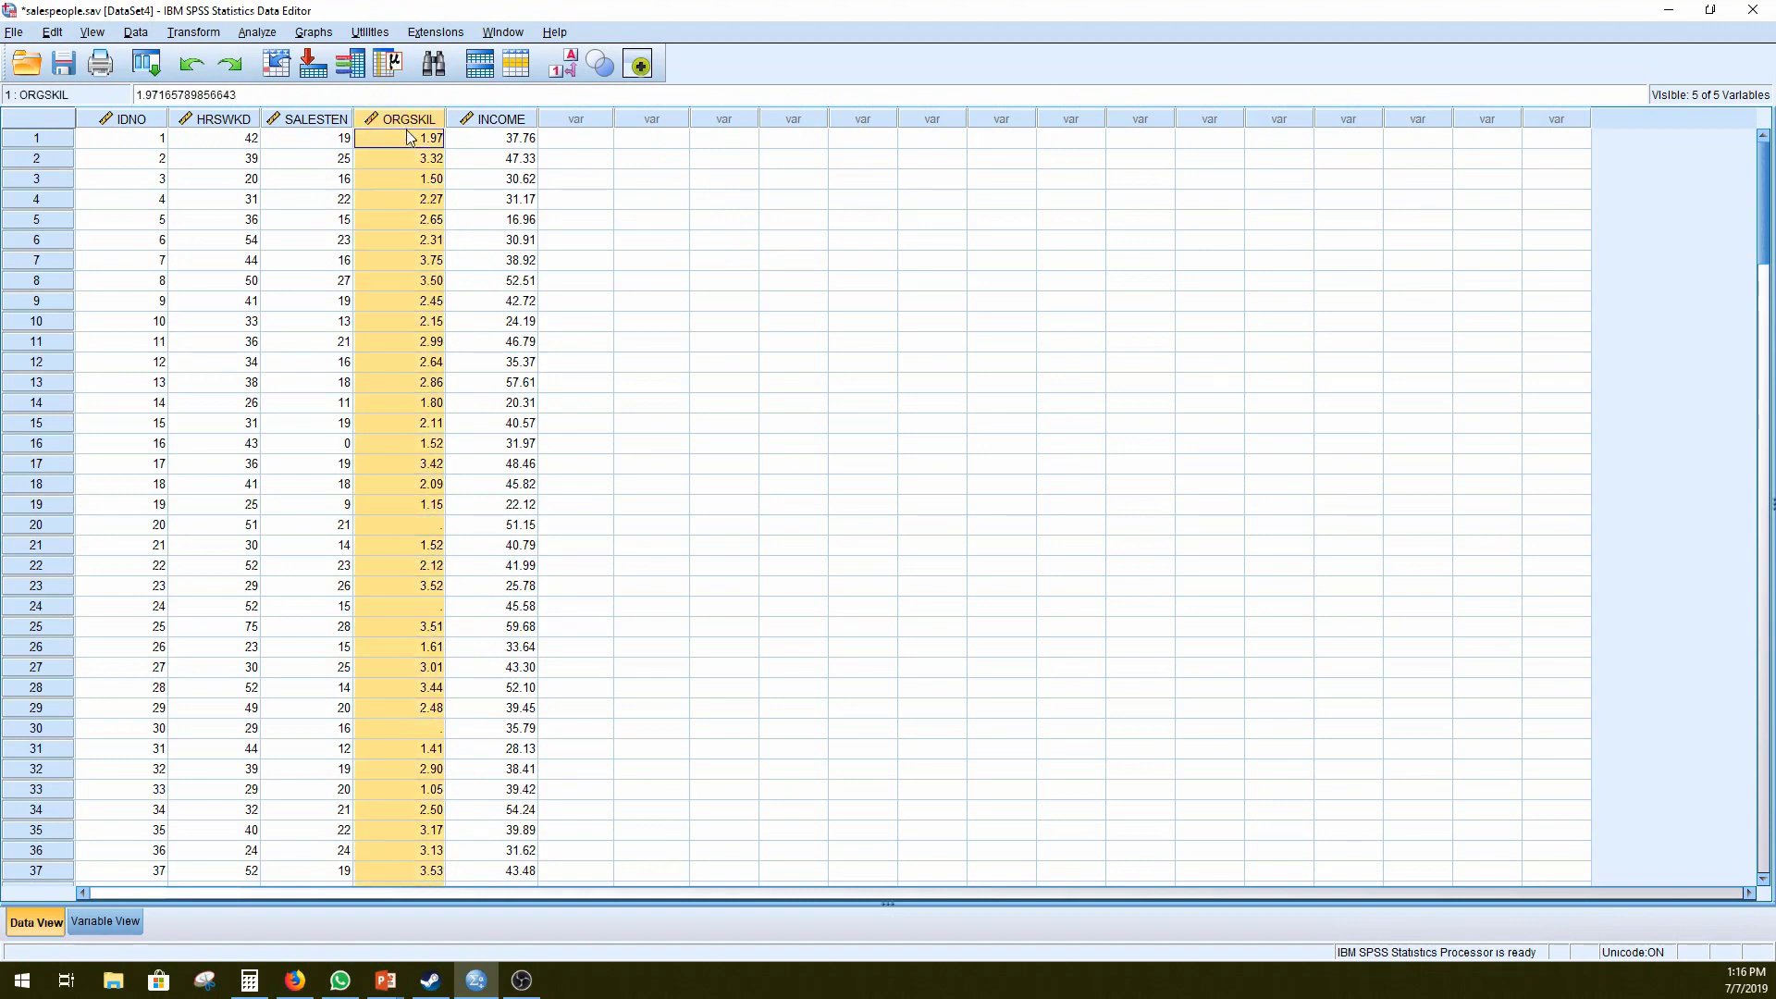
pyautogui.click(306, 121)
pyautogui.click(528, 121)
pyautogui.click(706, 225)
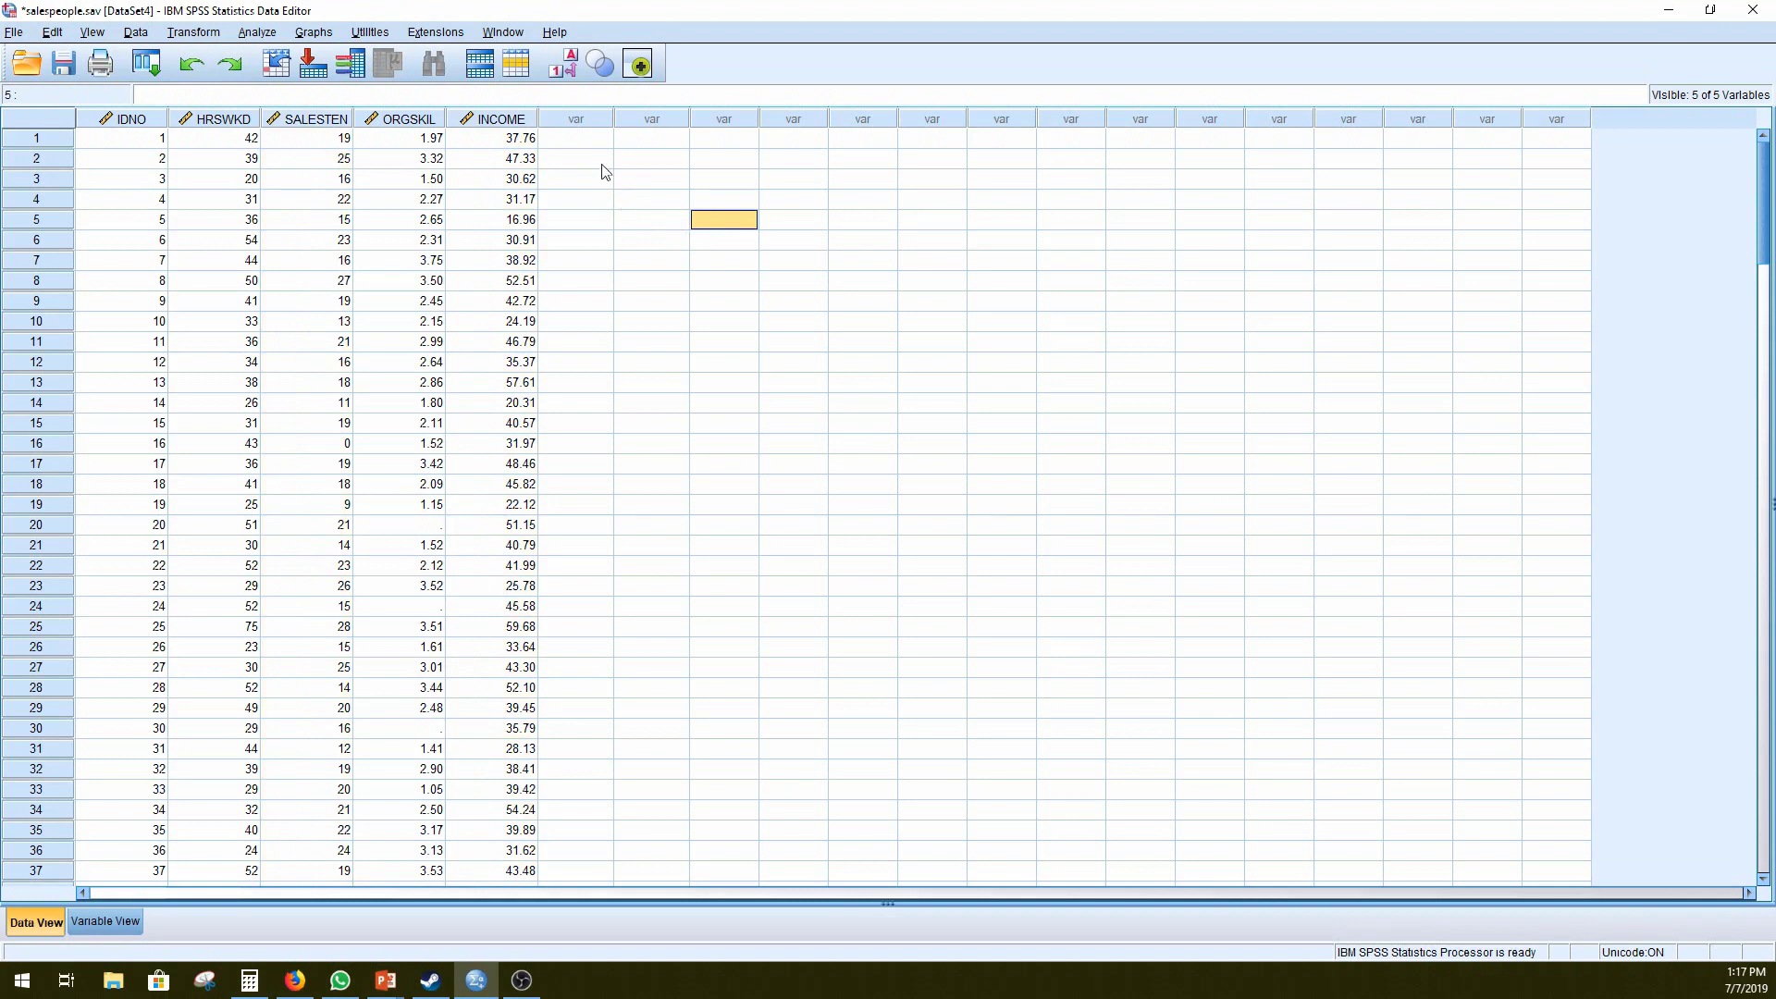
pyautogui.click(256, 119)
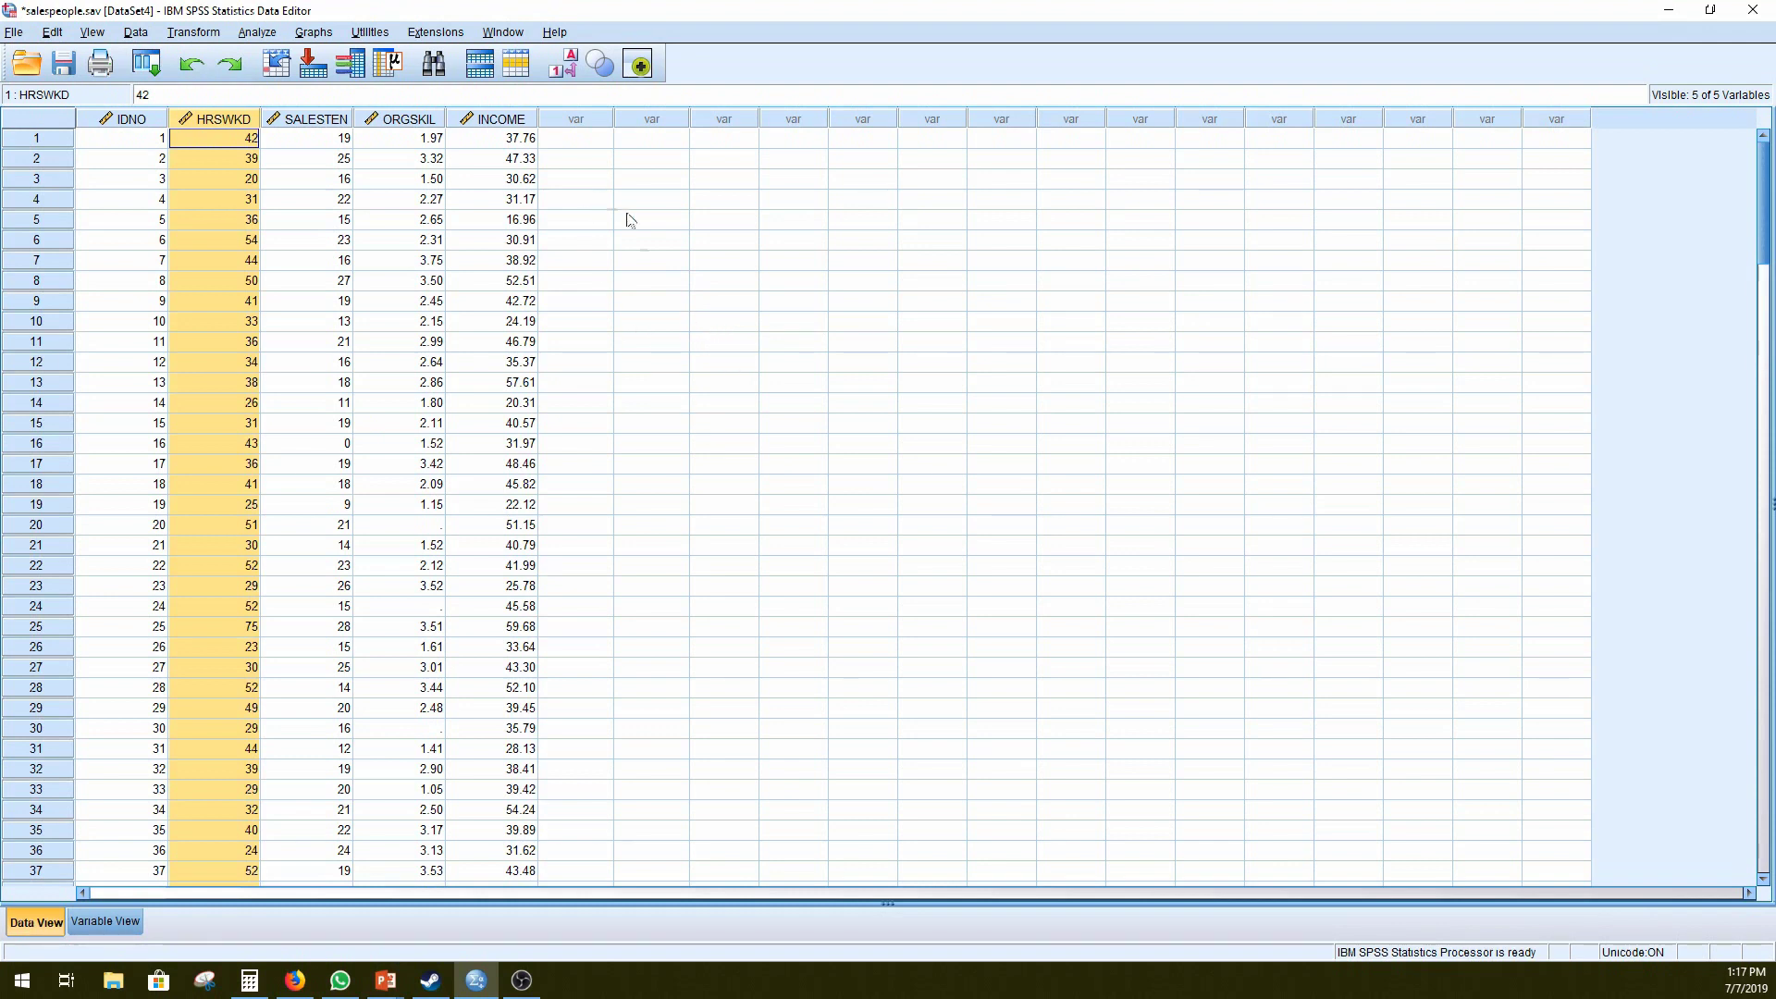
pyautogui.click(607, 301)
pyautogui.scroll(-10, 513, 328)
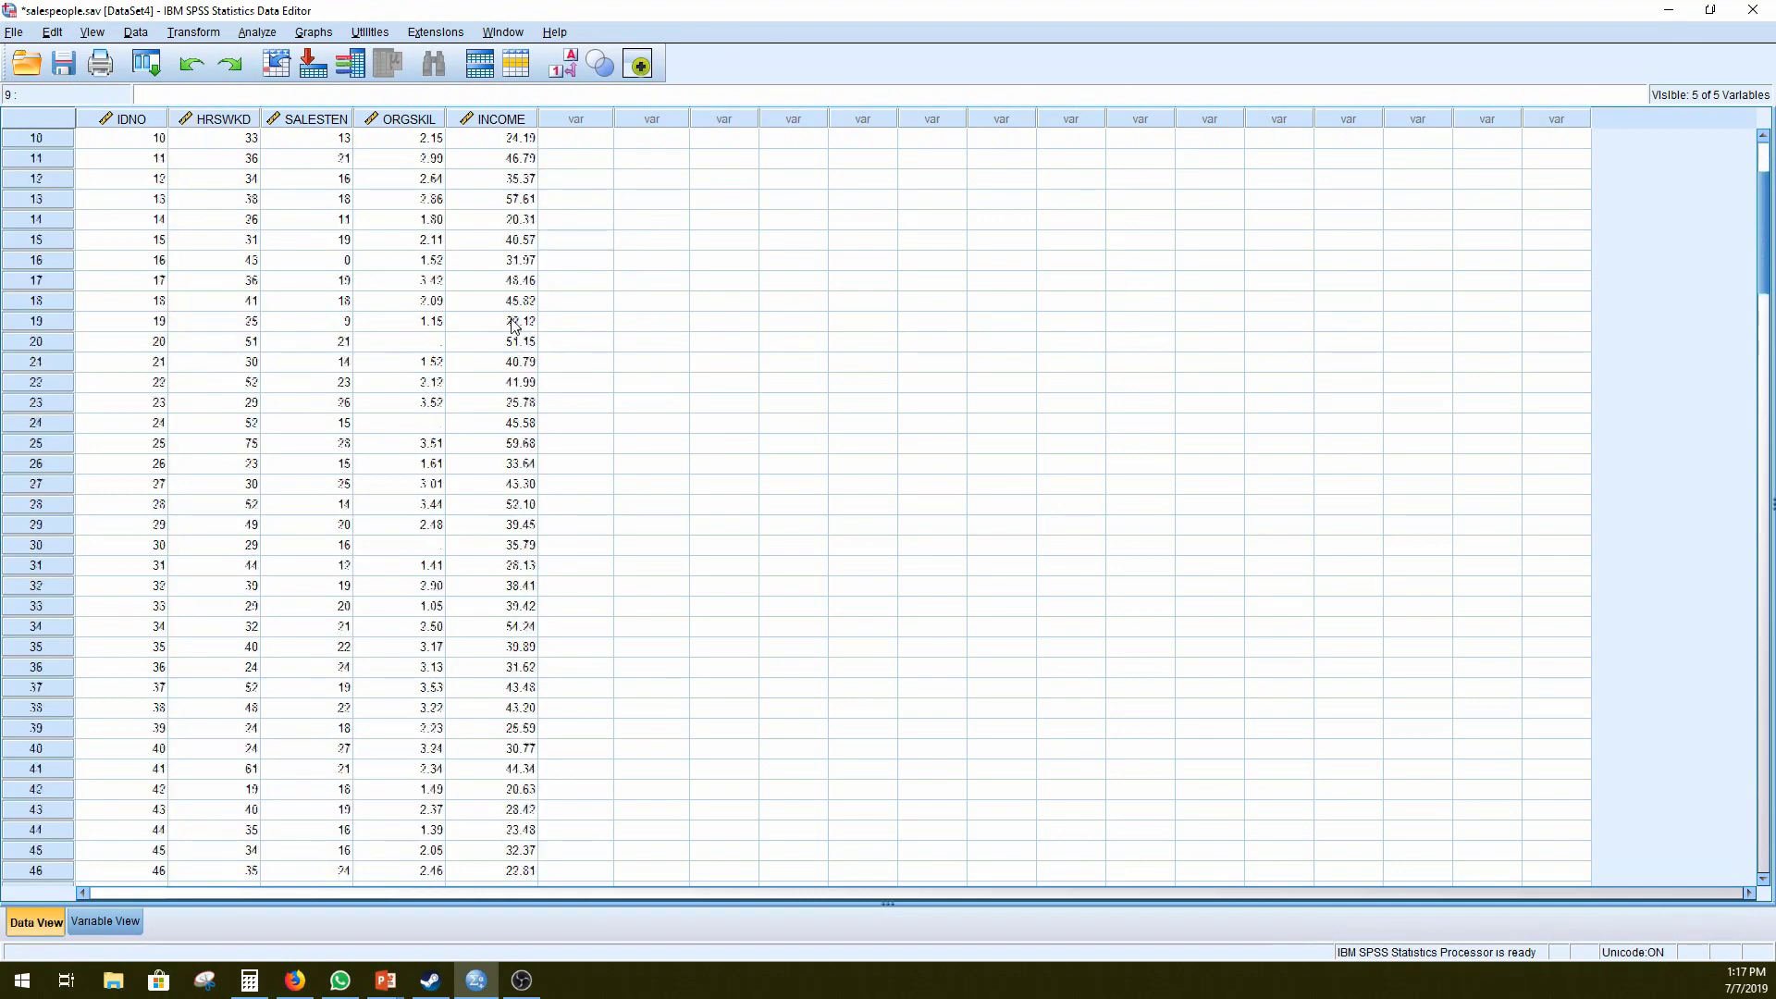
pyautogui.scroll(10, 528, 319)
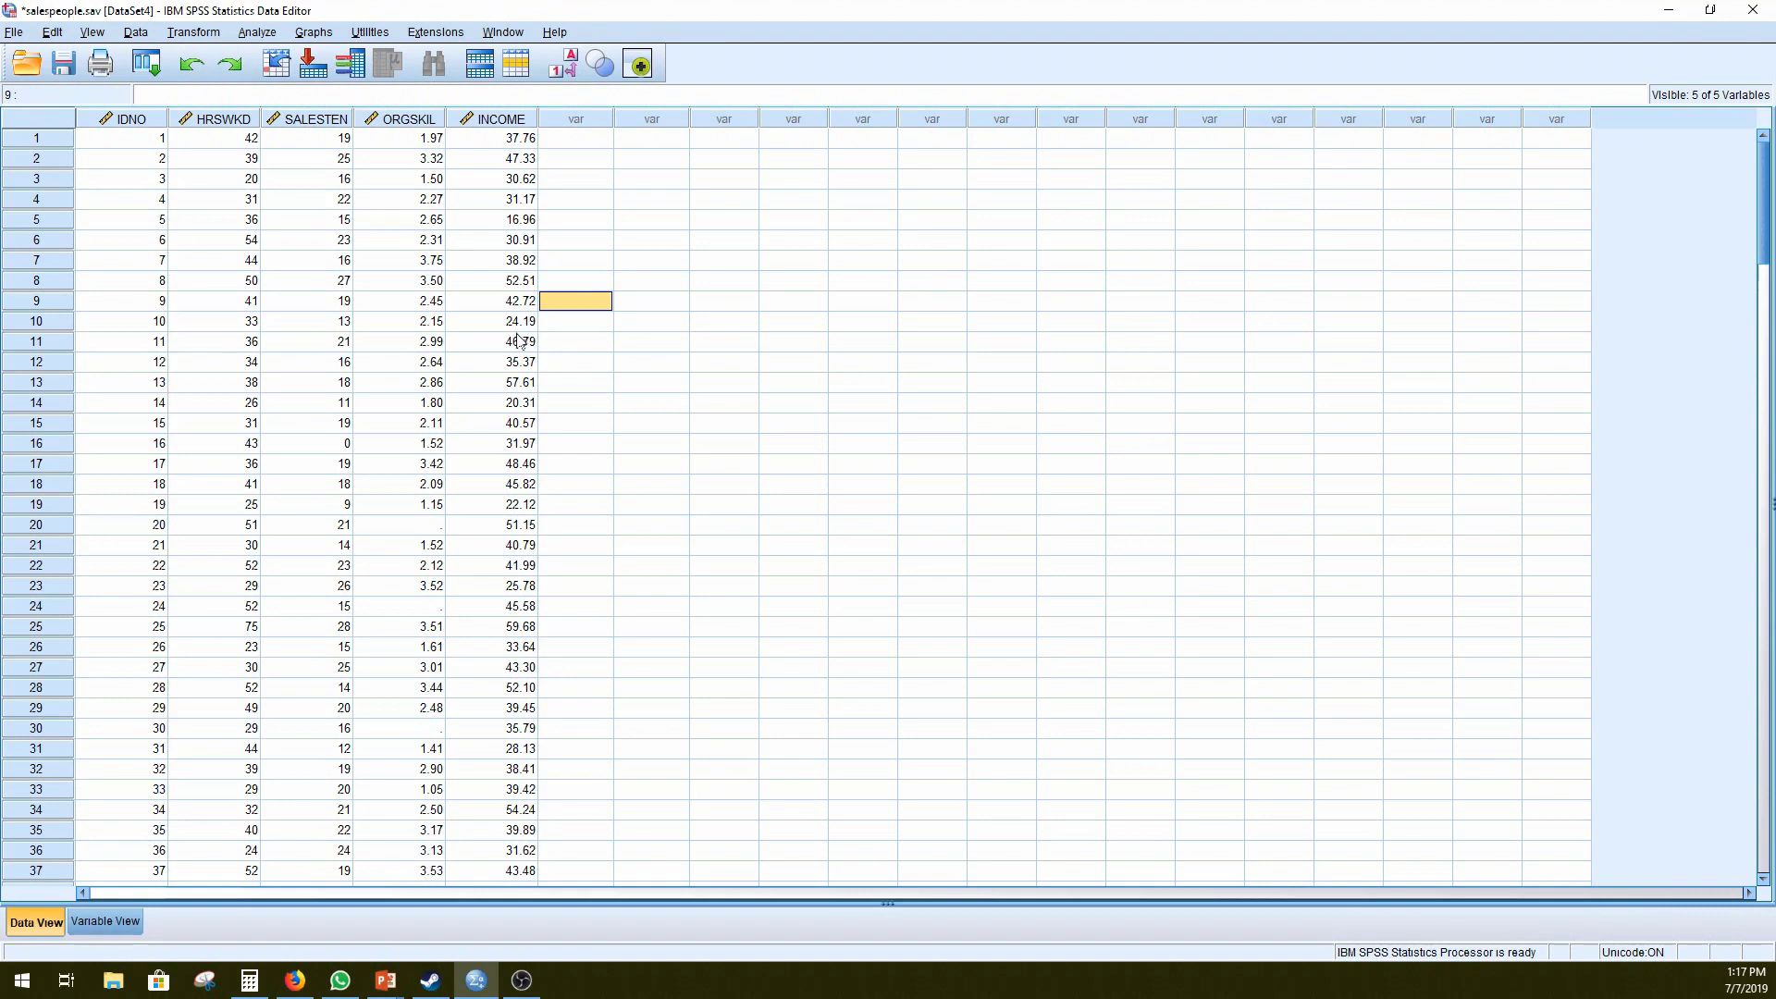
# Step: Launch PROCESS v3.3 from the Analyze > Regression menu
pyautogui.click(256, 33)
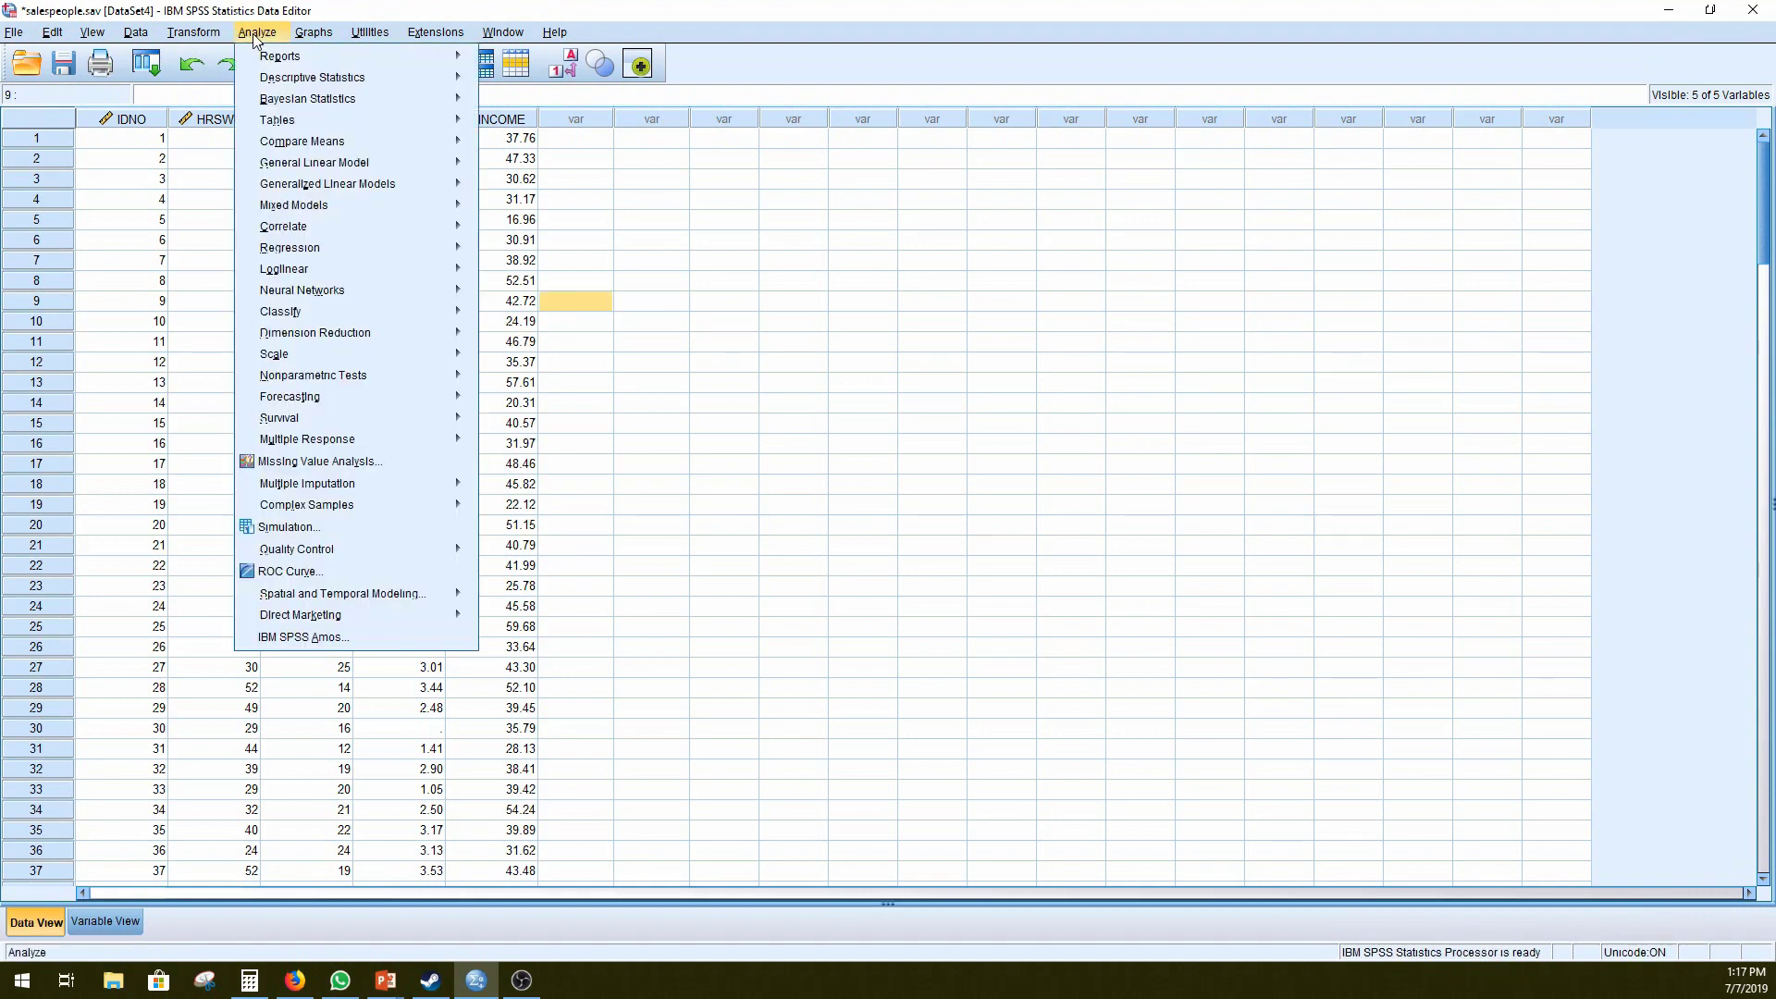
pyautogui.click(258, 35)
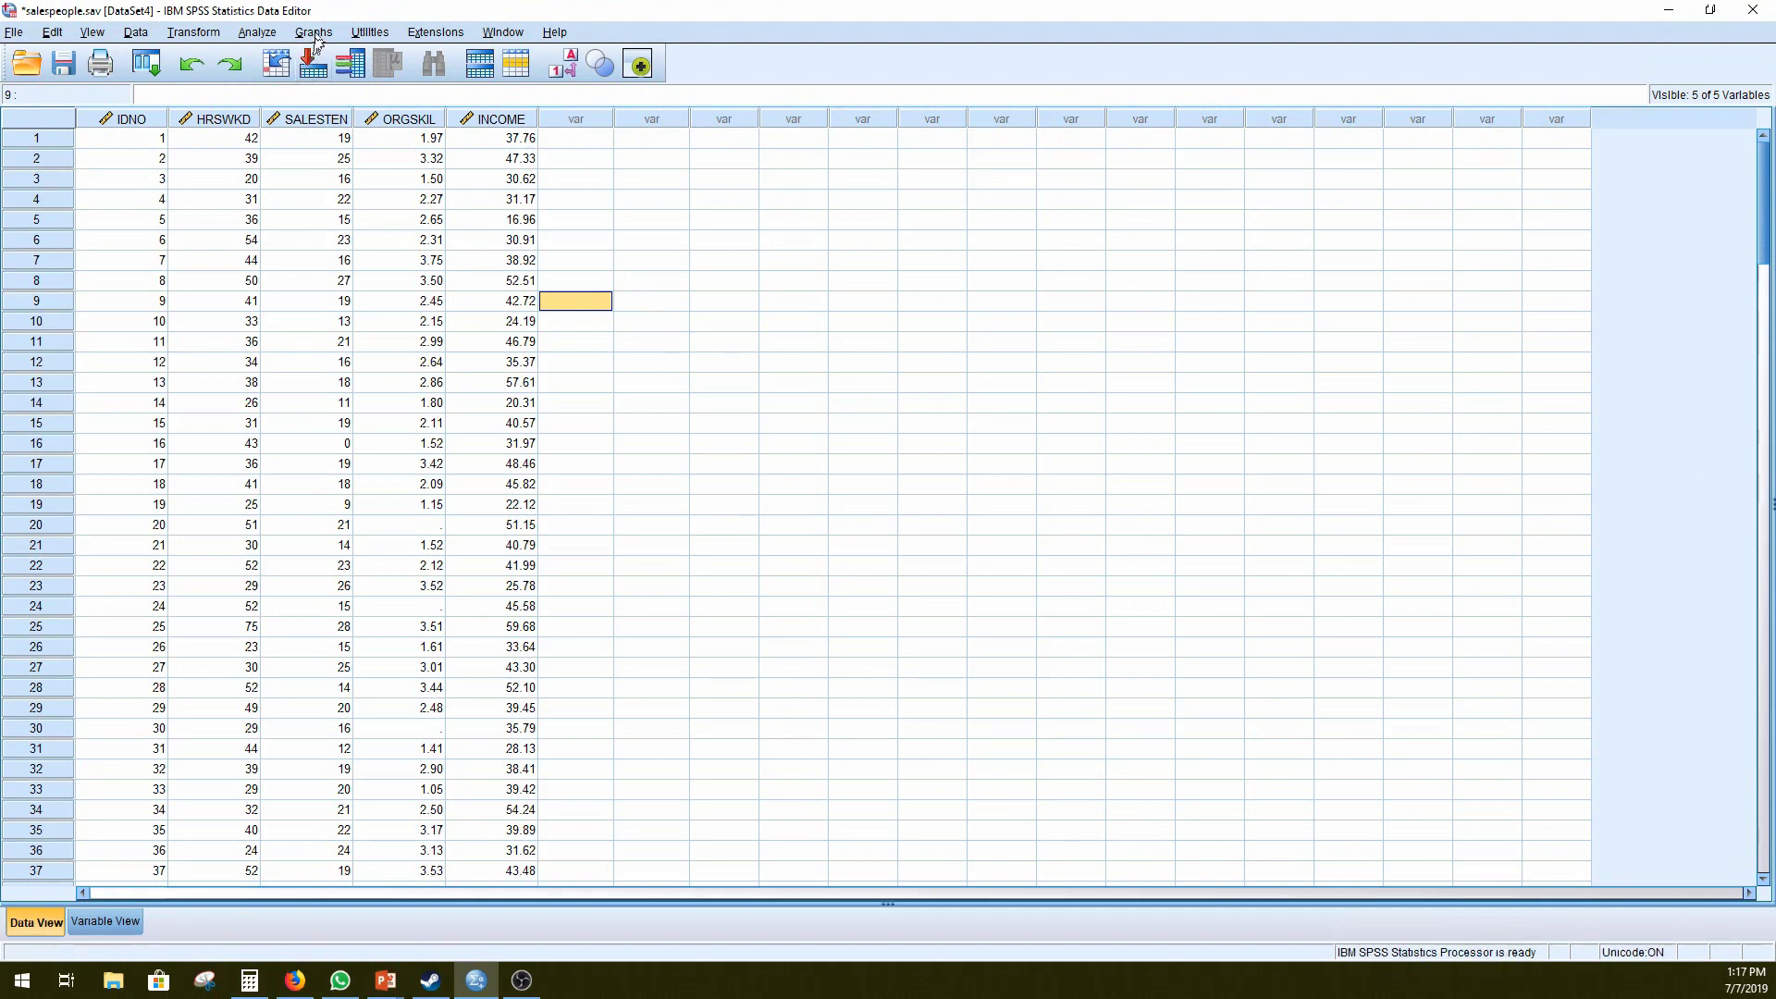
pyautogui.click(258, 33)
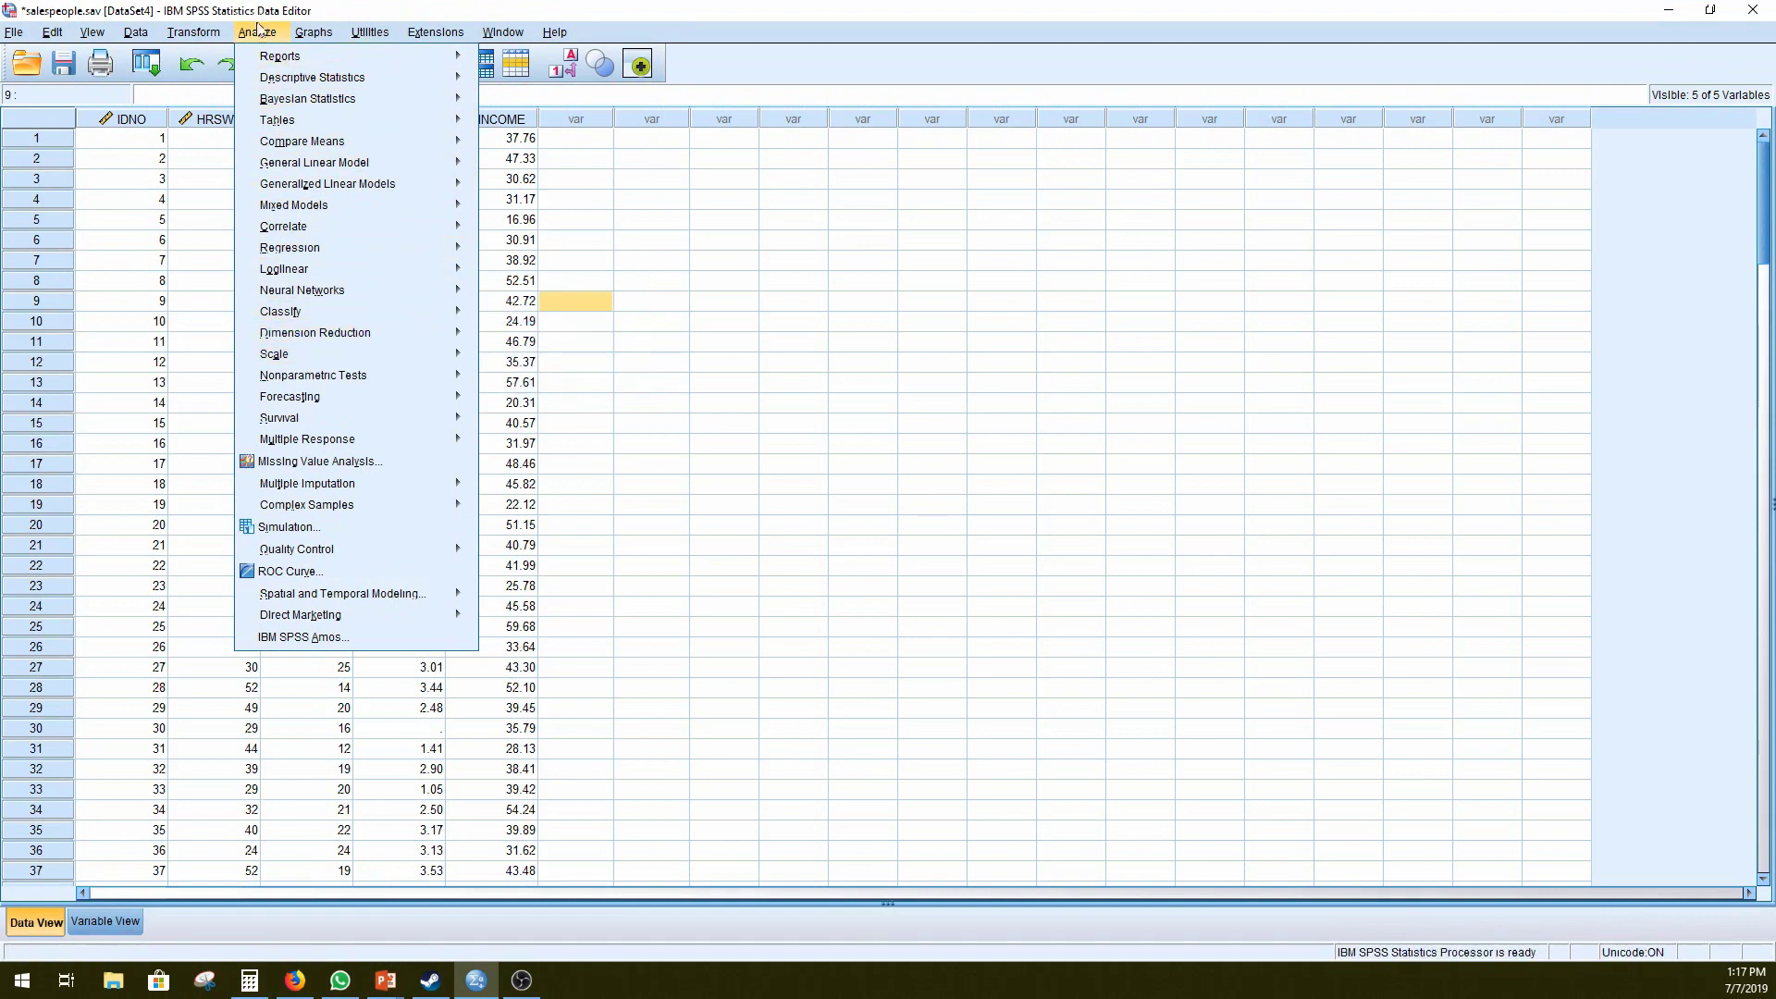
pyautogui.moveTo(382, 247)
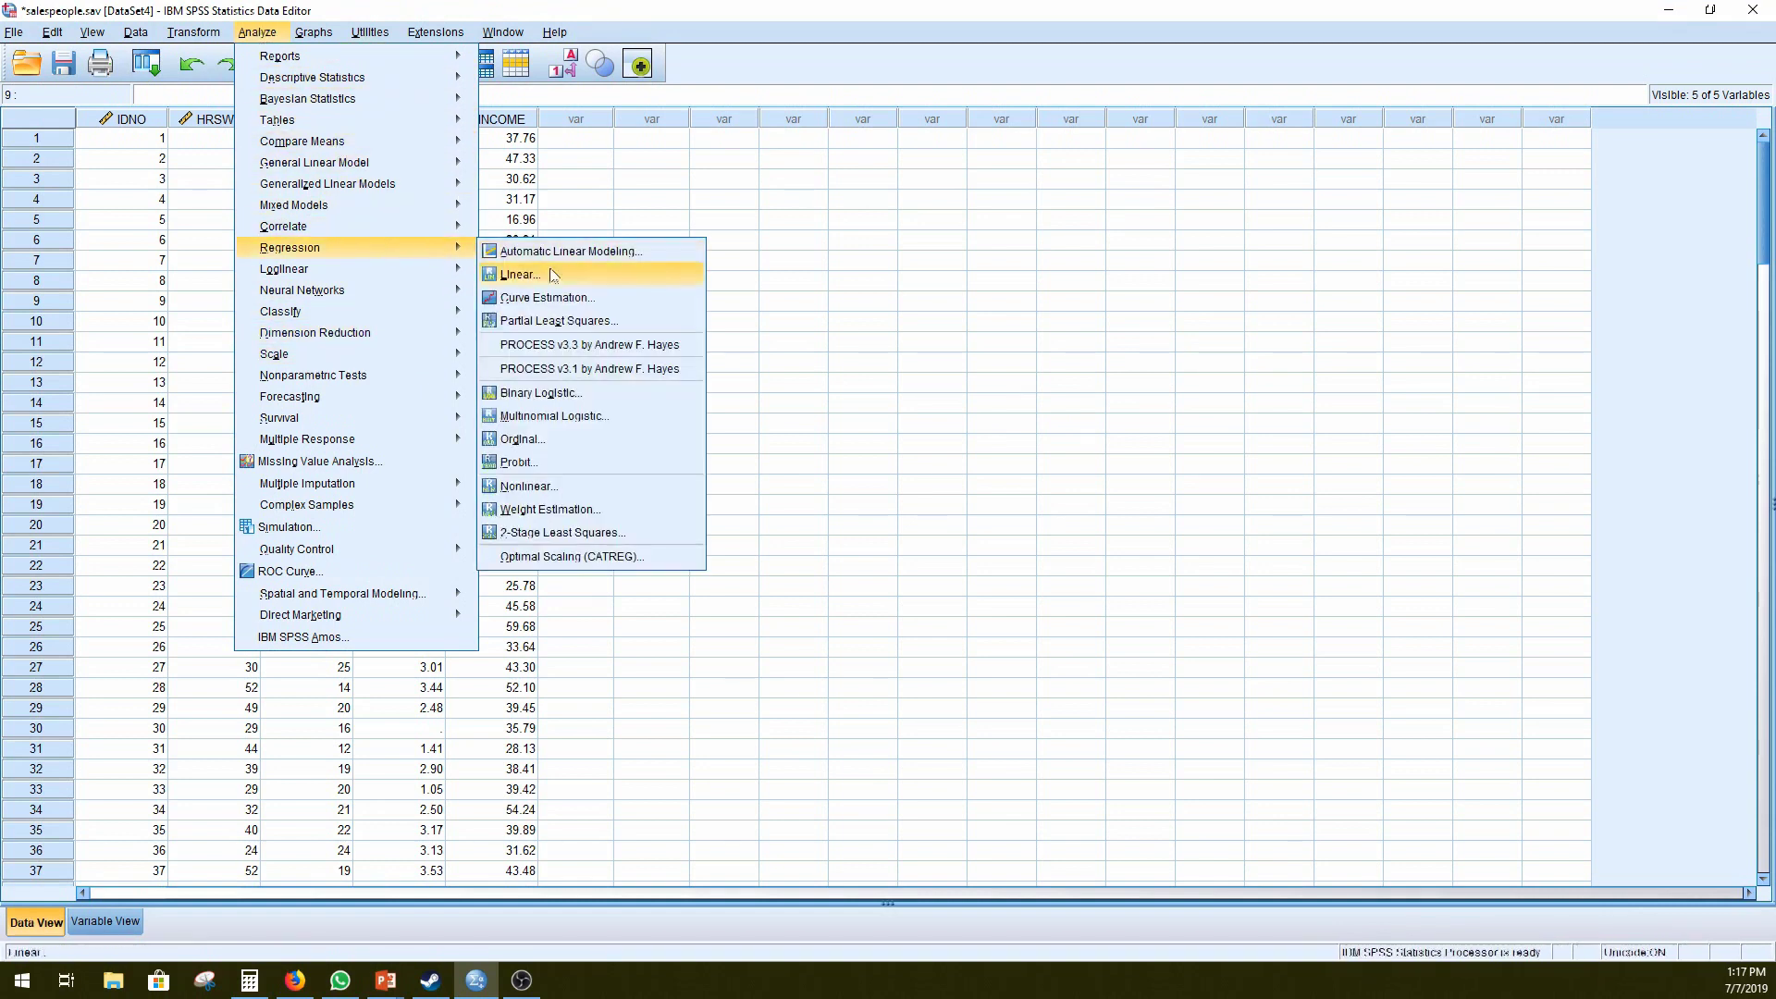
pyautogui.click(591, 348)
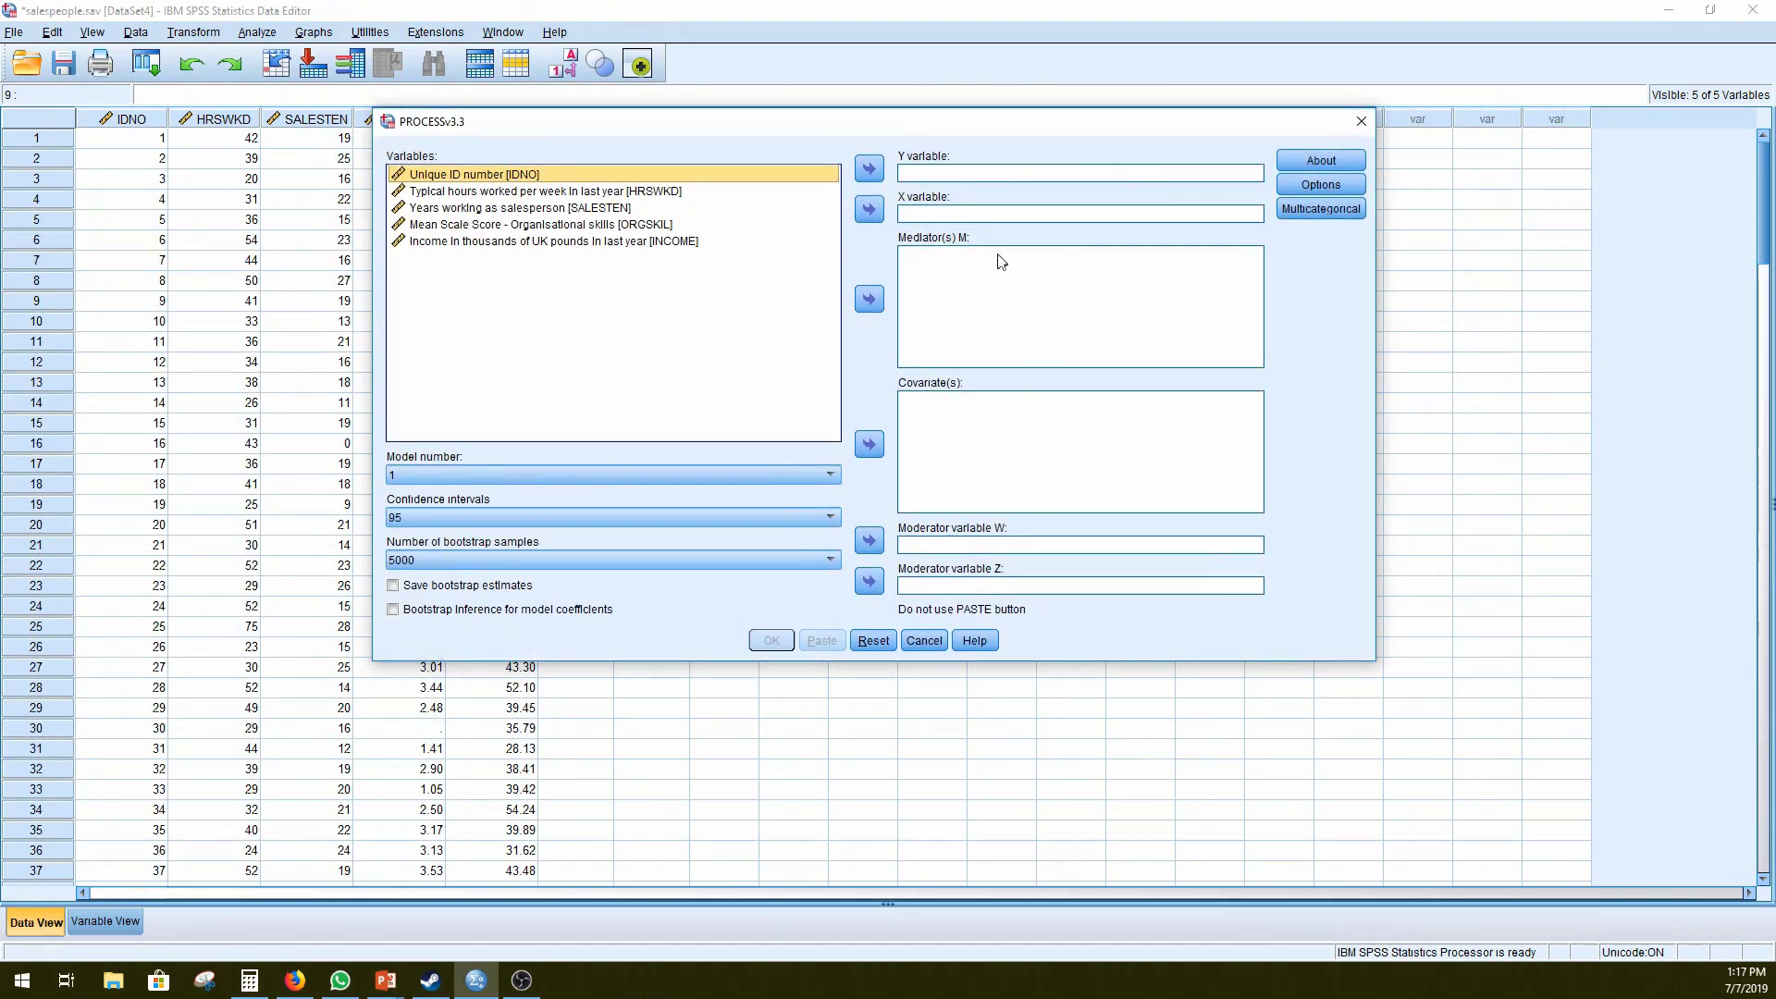
# Step: Choose PROCESS Model 4 and set INCOME as the outcome Y variable
pyautogui.click(506, 475)
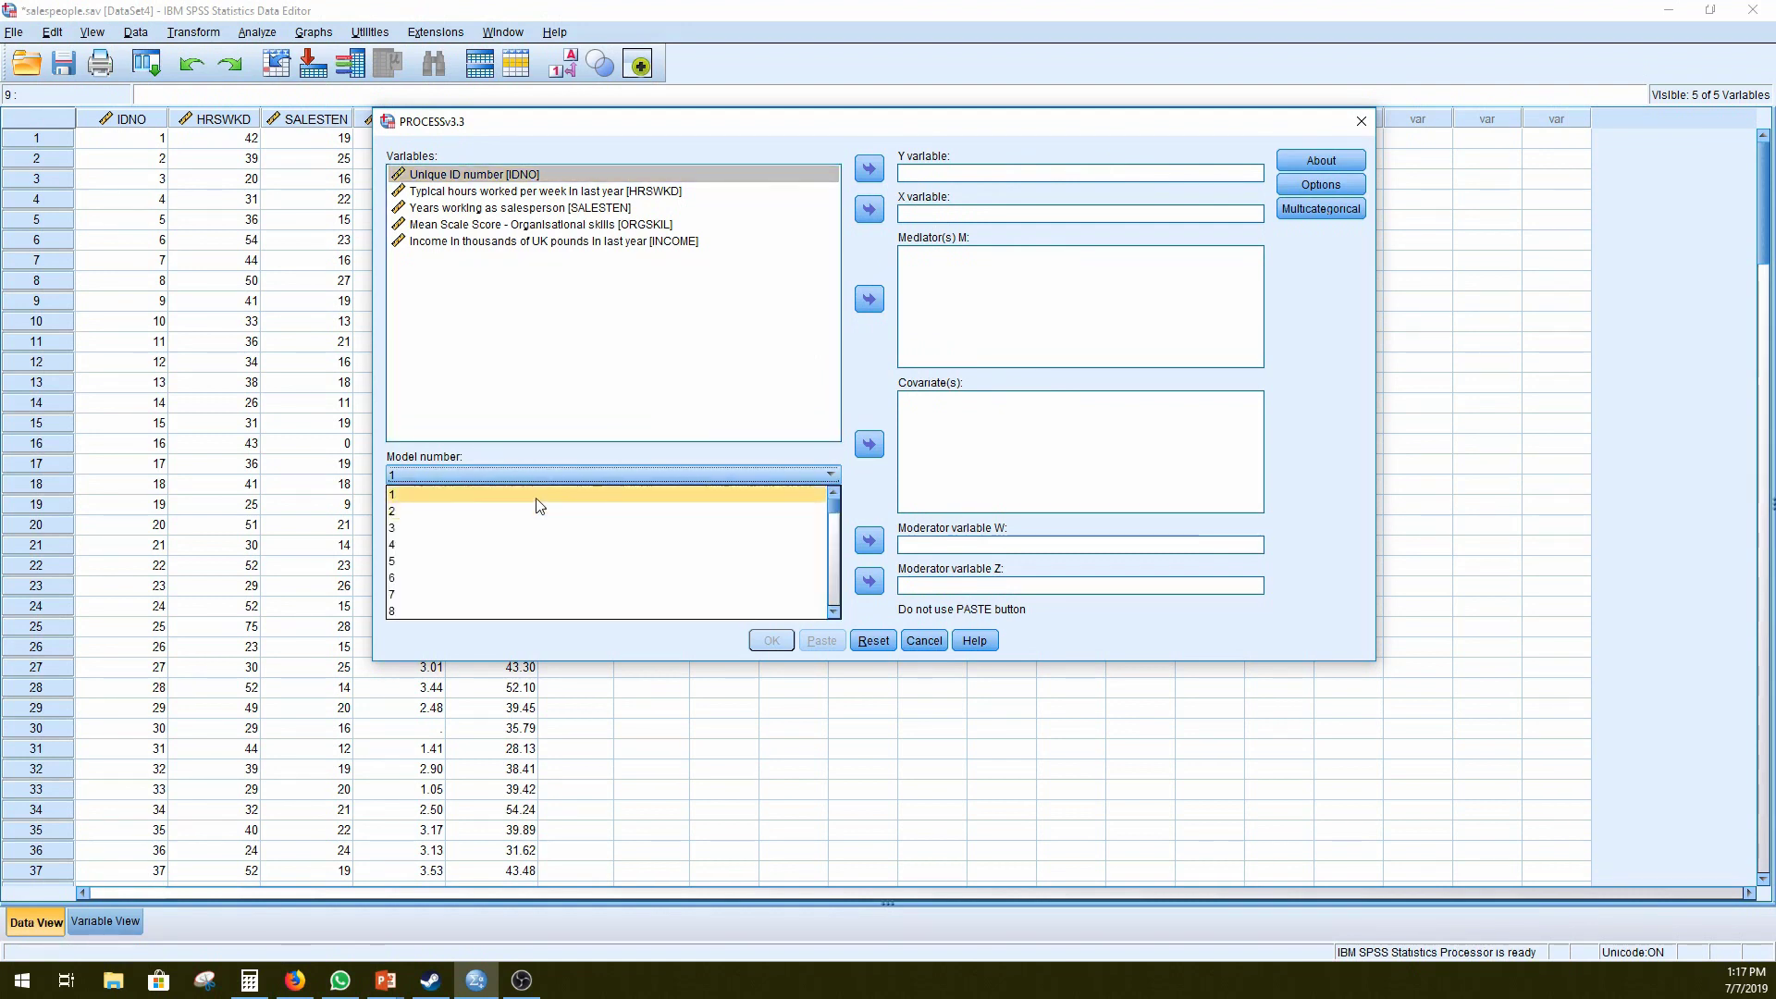
pyautogui.click(506, 545)
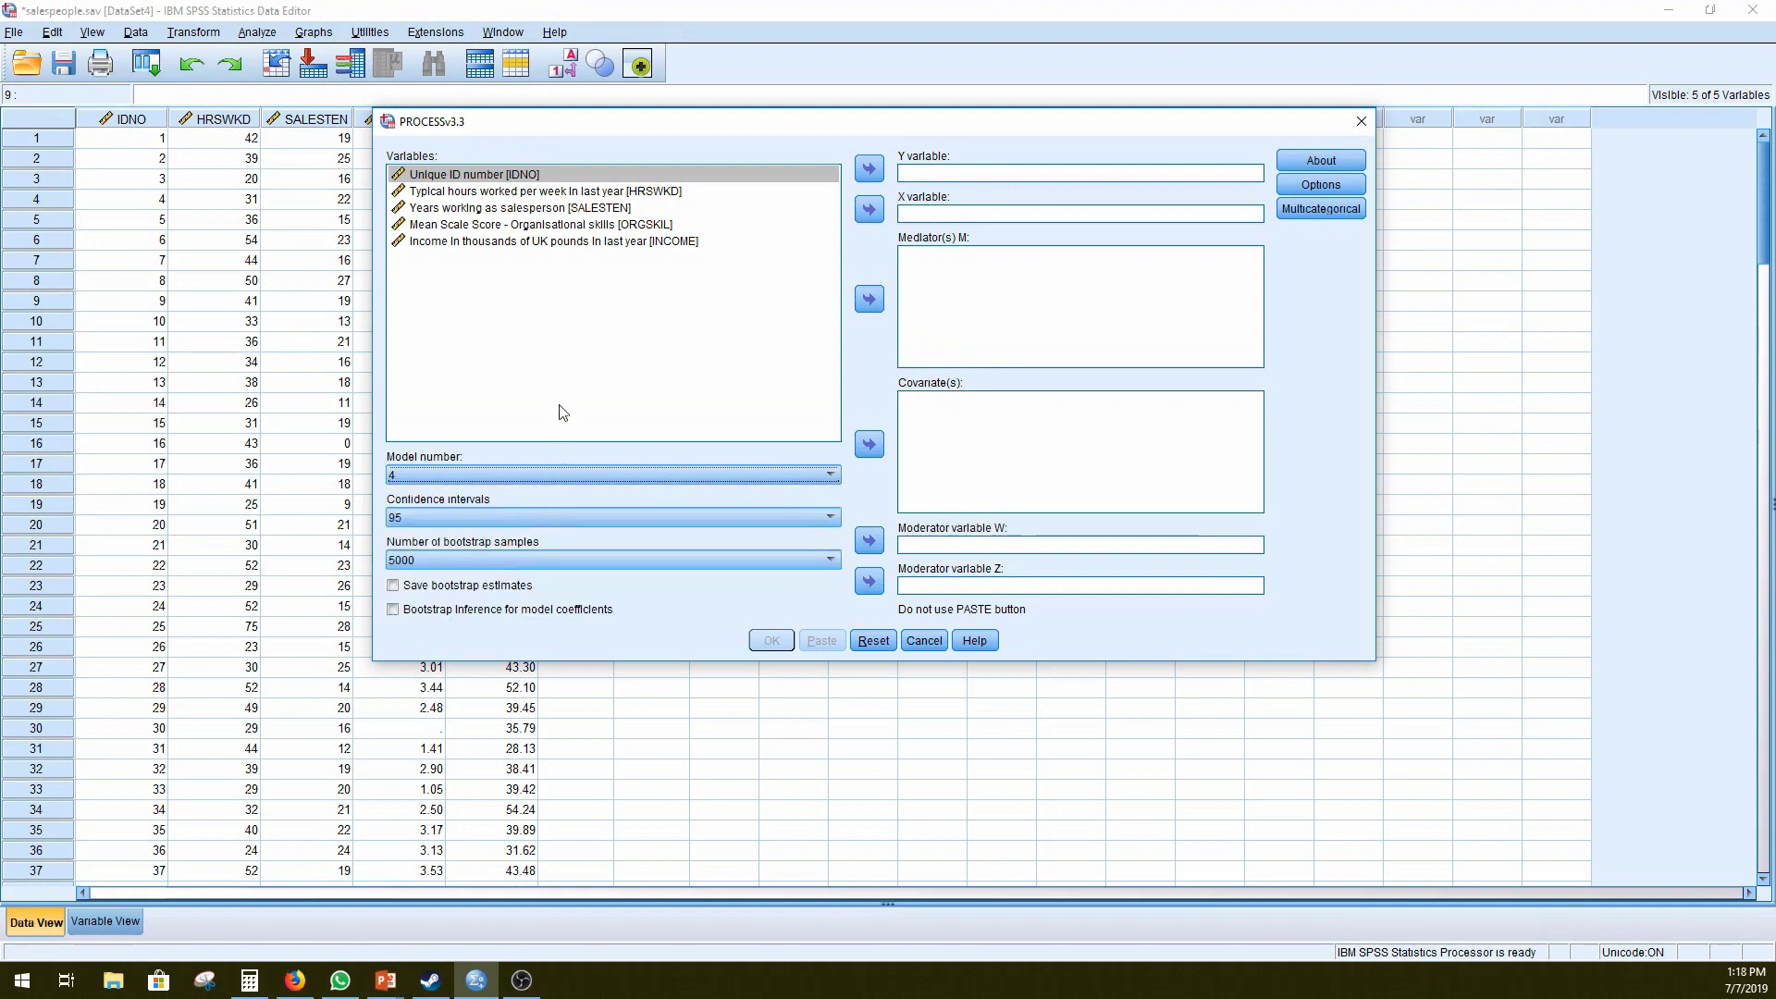
pyautogui.click(557, 376)
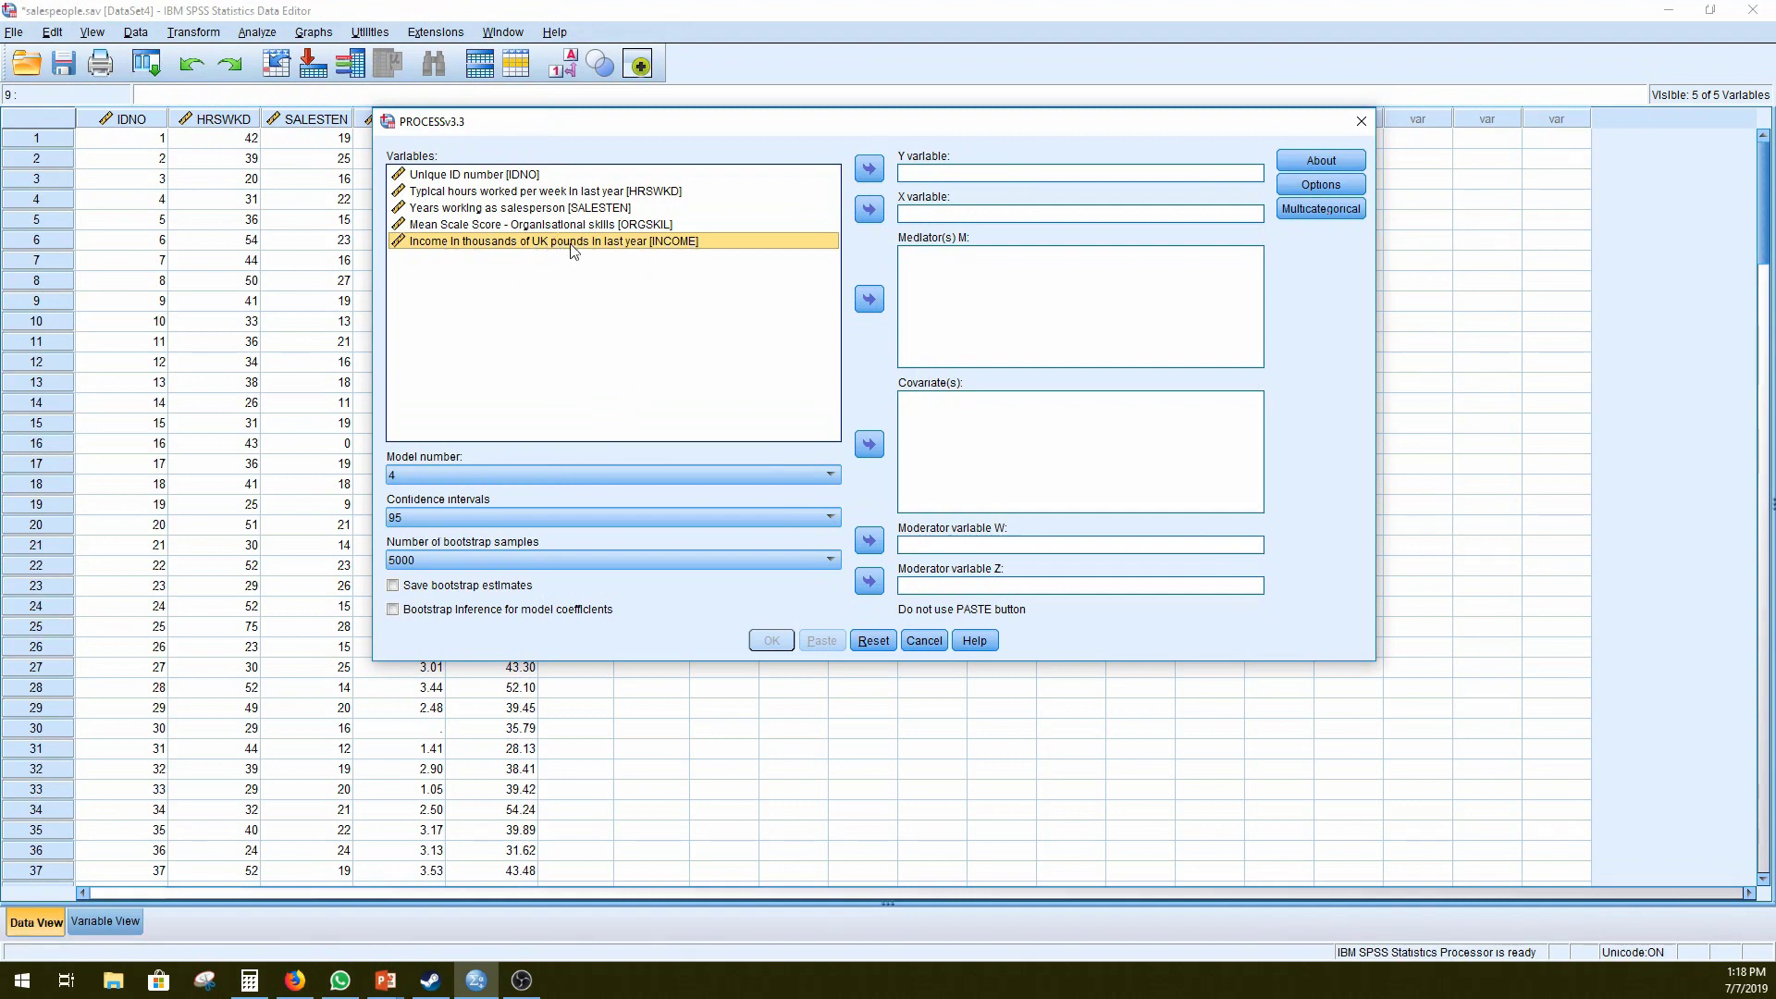
pyautogui.click(867, 171)
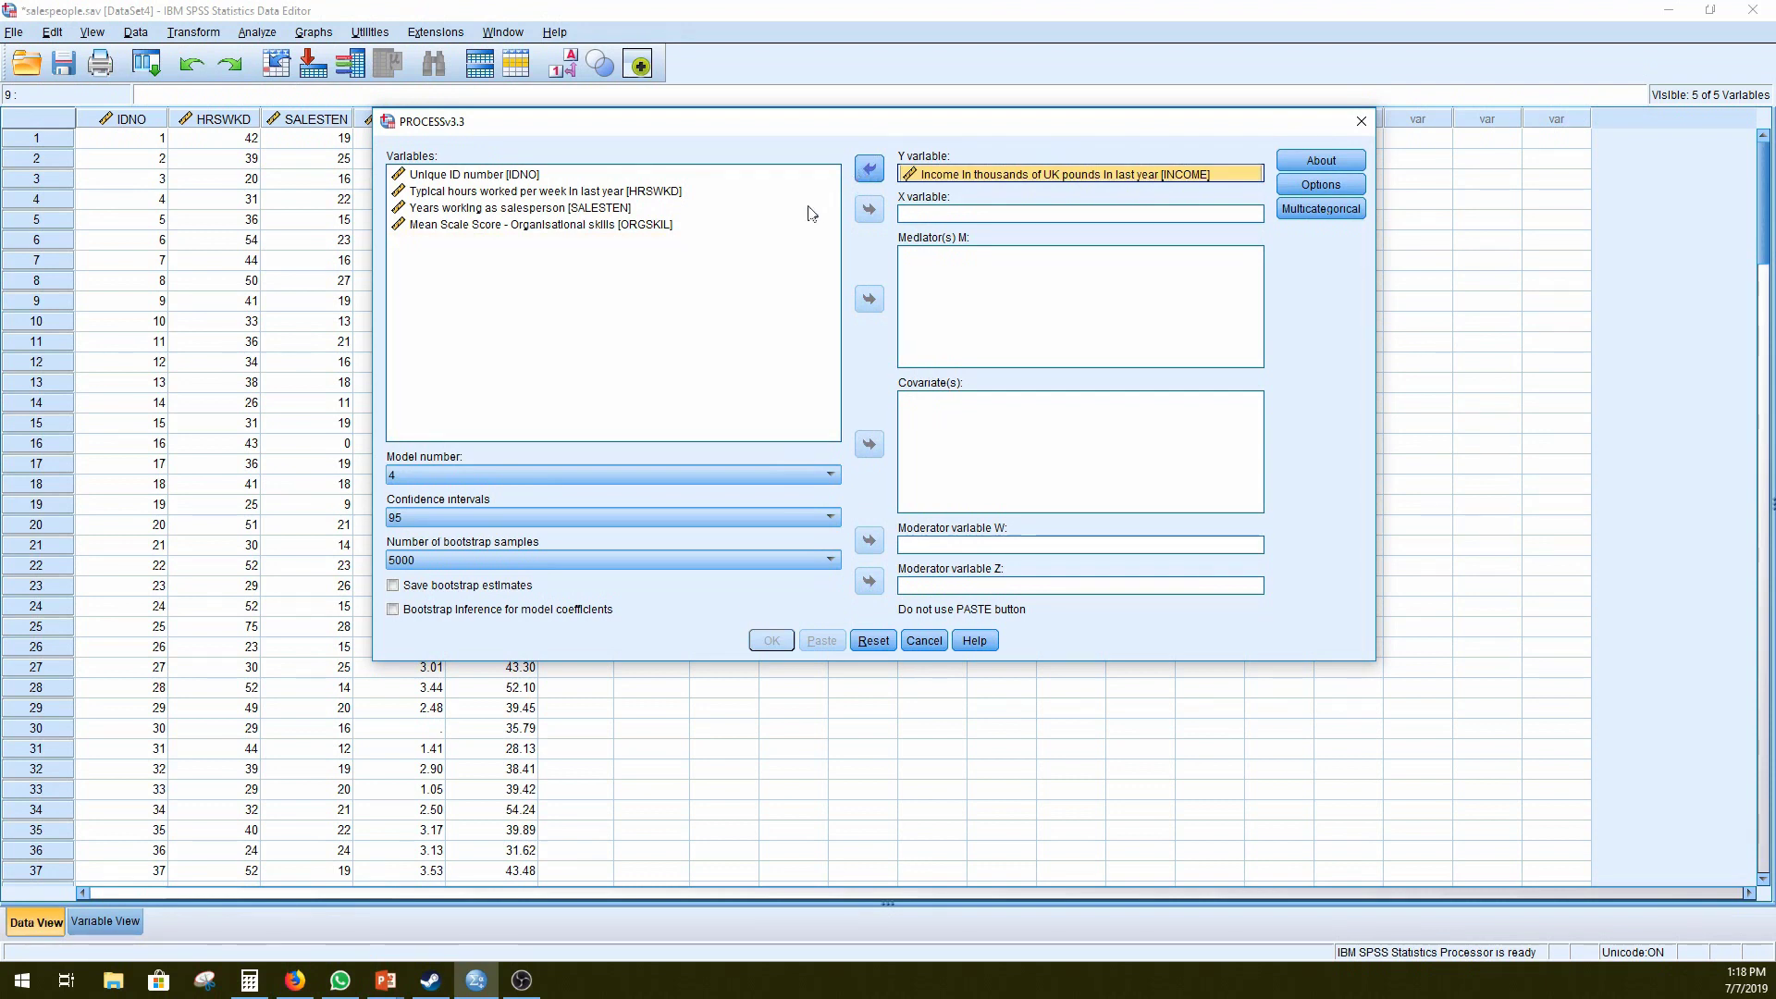
# Step: Assign HRSWKD as covariate, SALESTEN as X variable and ORGSKIL as mediator M
pyautogui.click(511, 193)
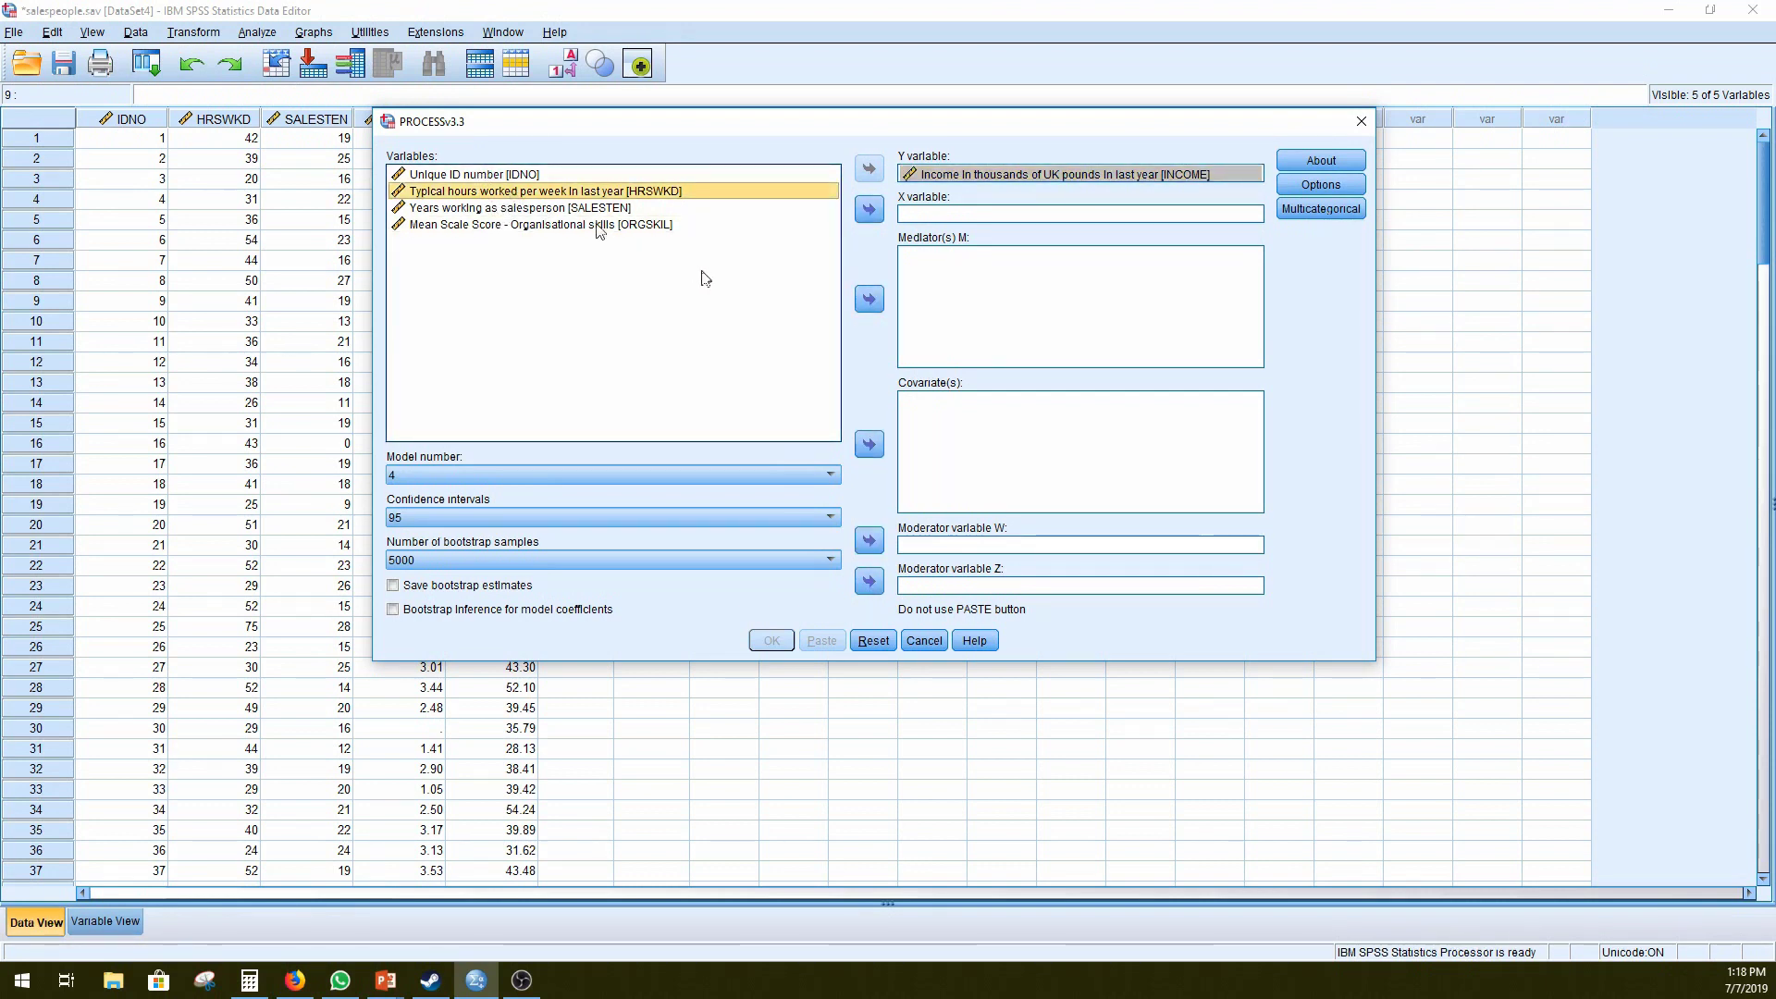
pyautogui.click(868, 445)
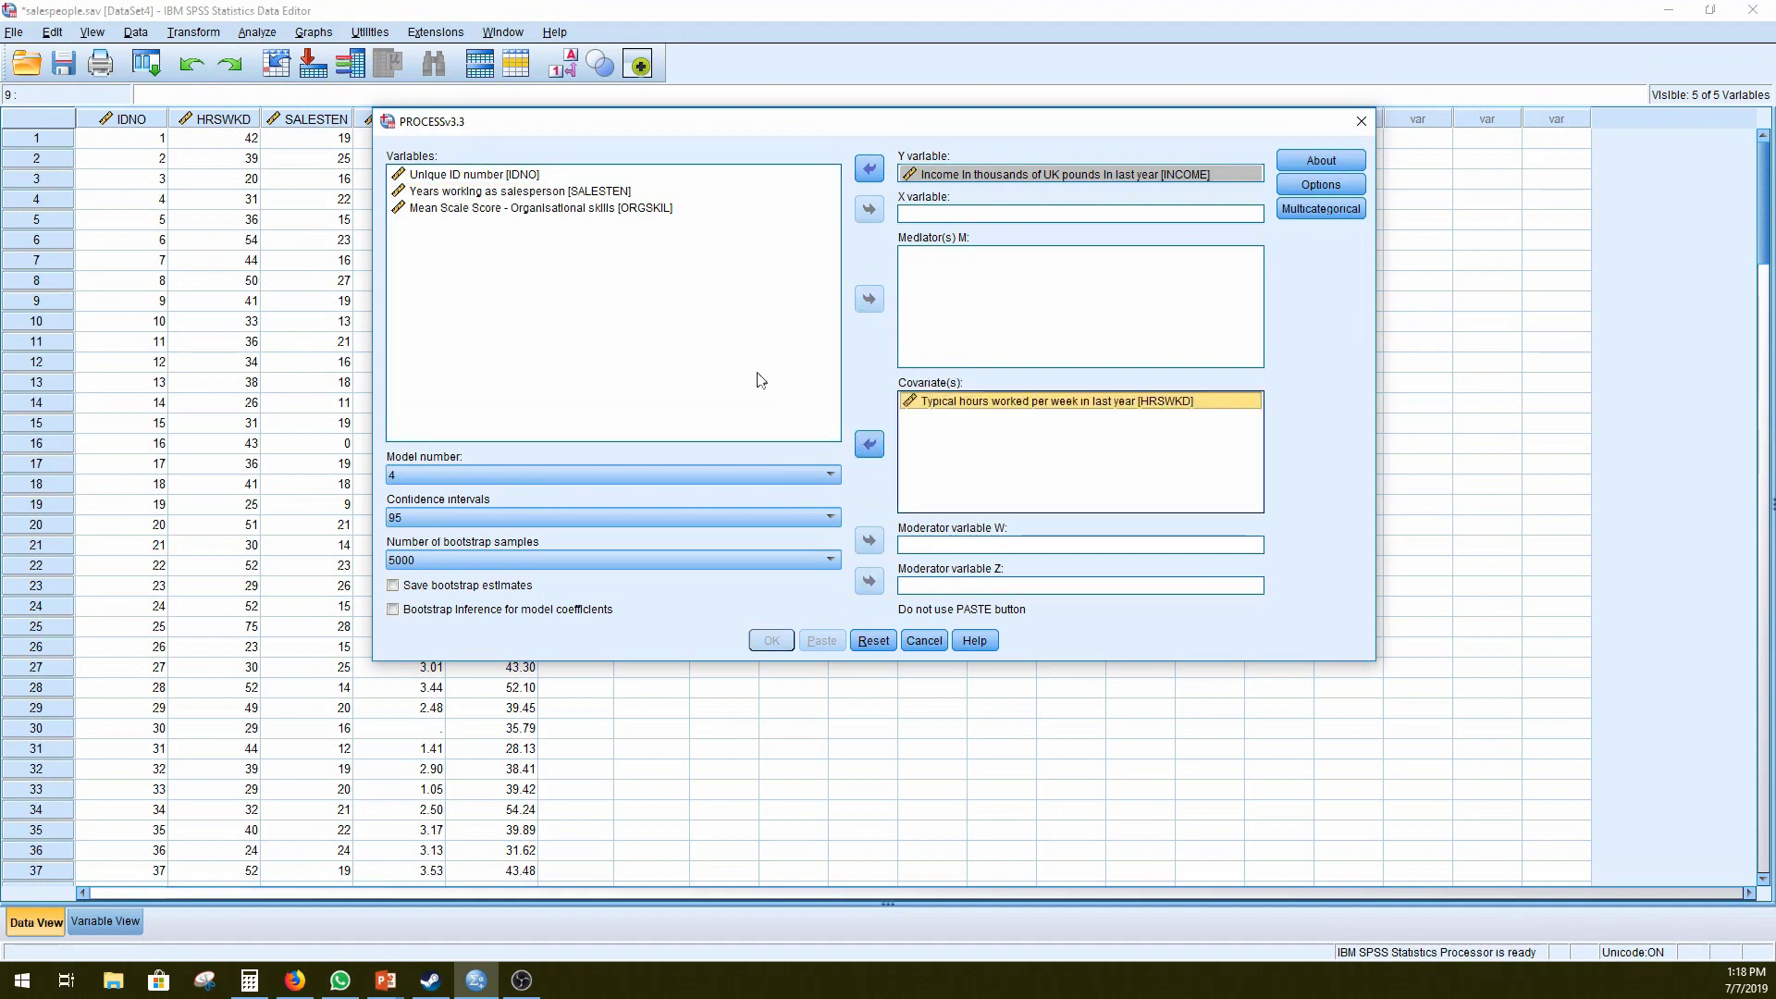
pyautogui.click(491, 194)
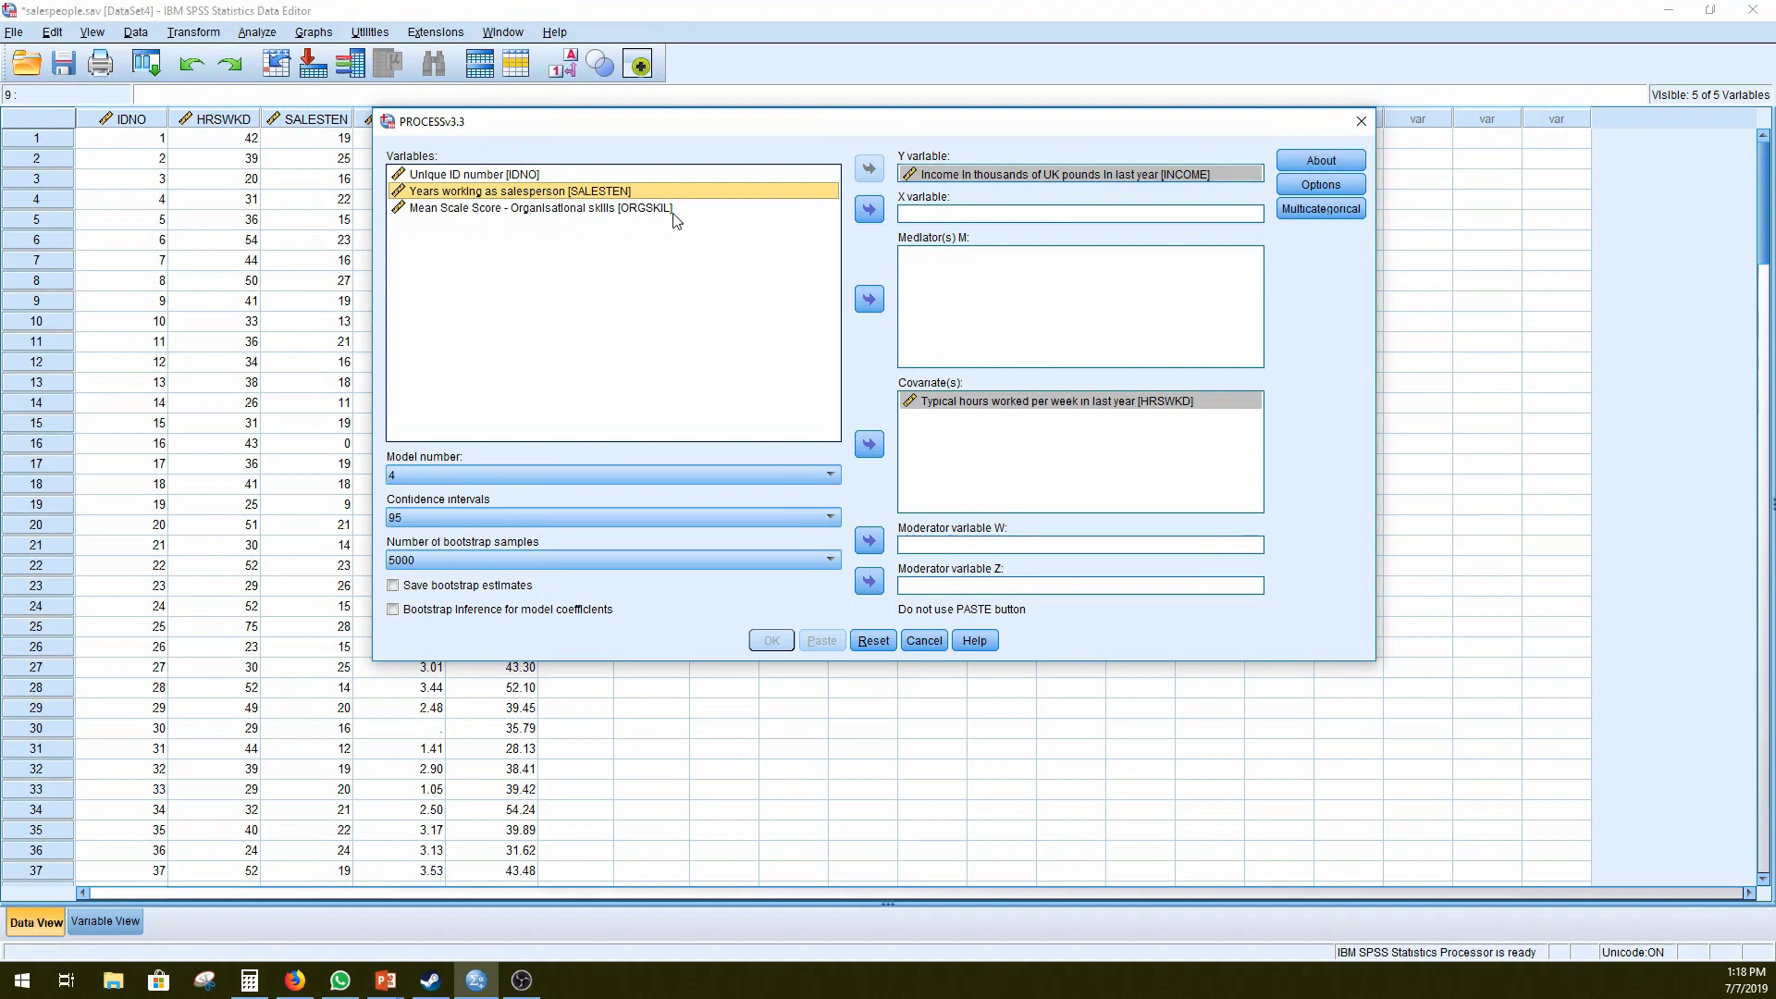
pyautogui.click(868, 210)
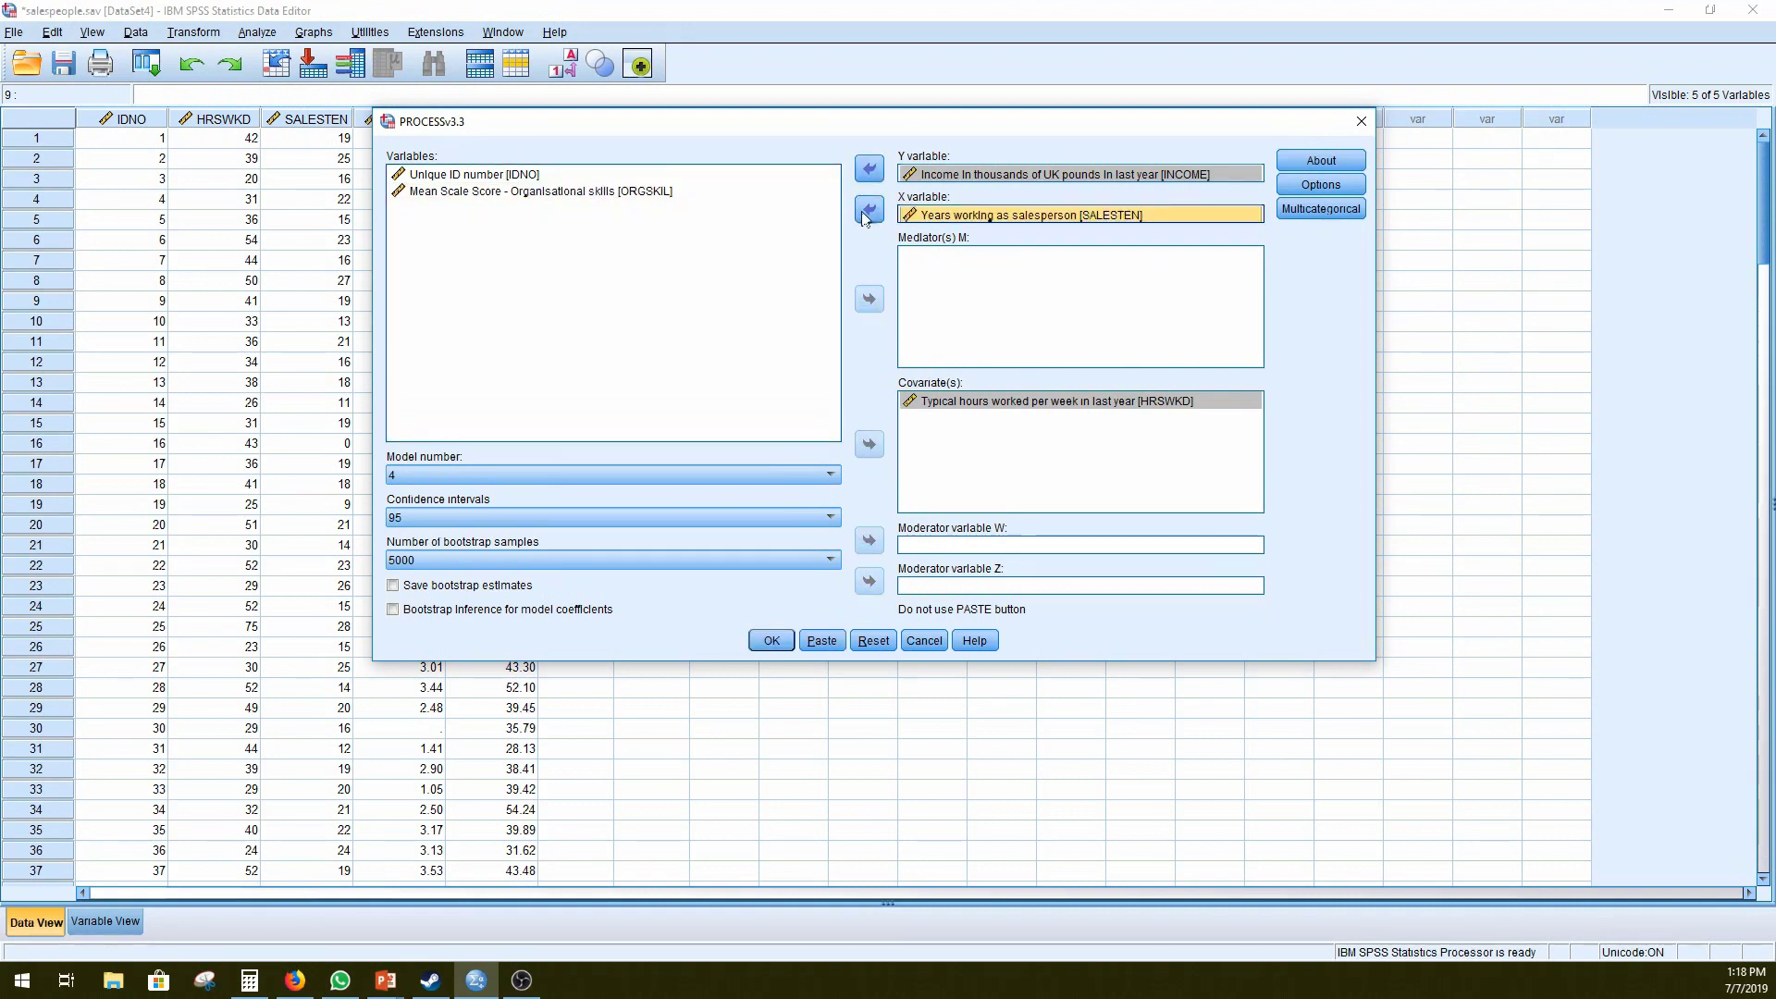
pyautogui.click(597, 192)
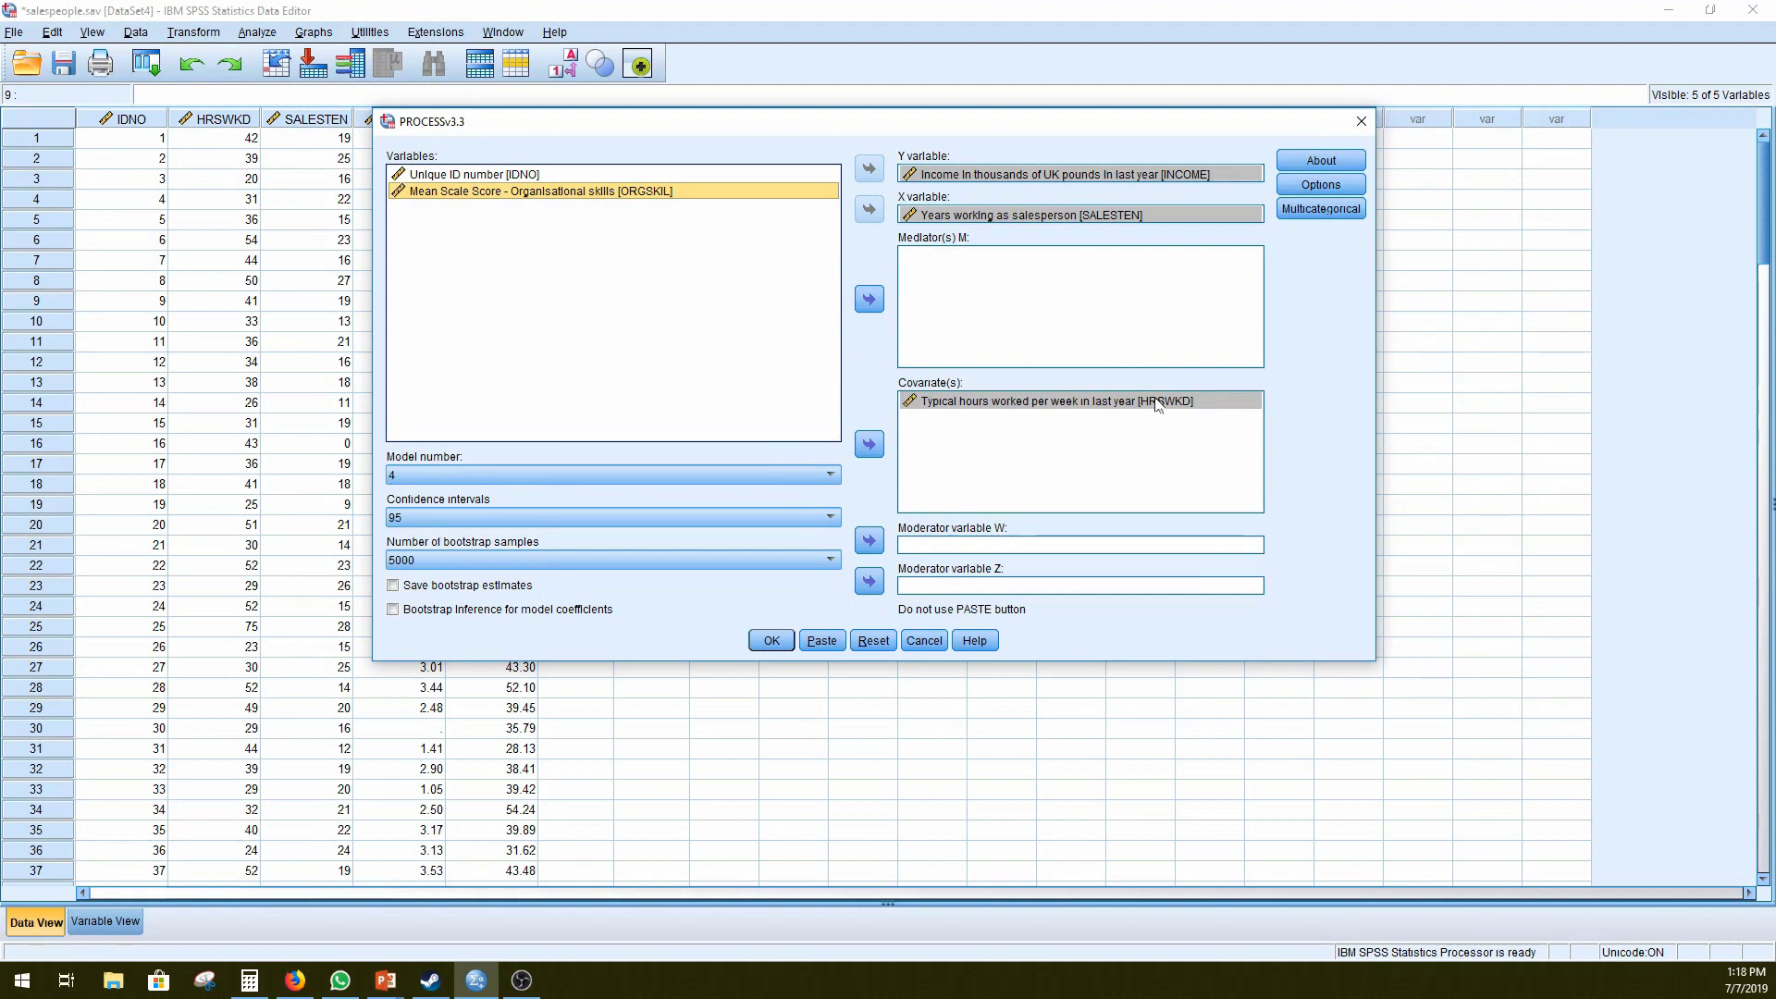
pyautogui.click(881, 303)
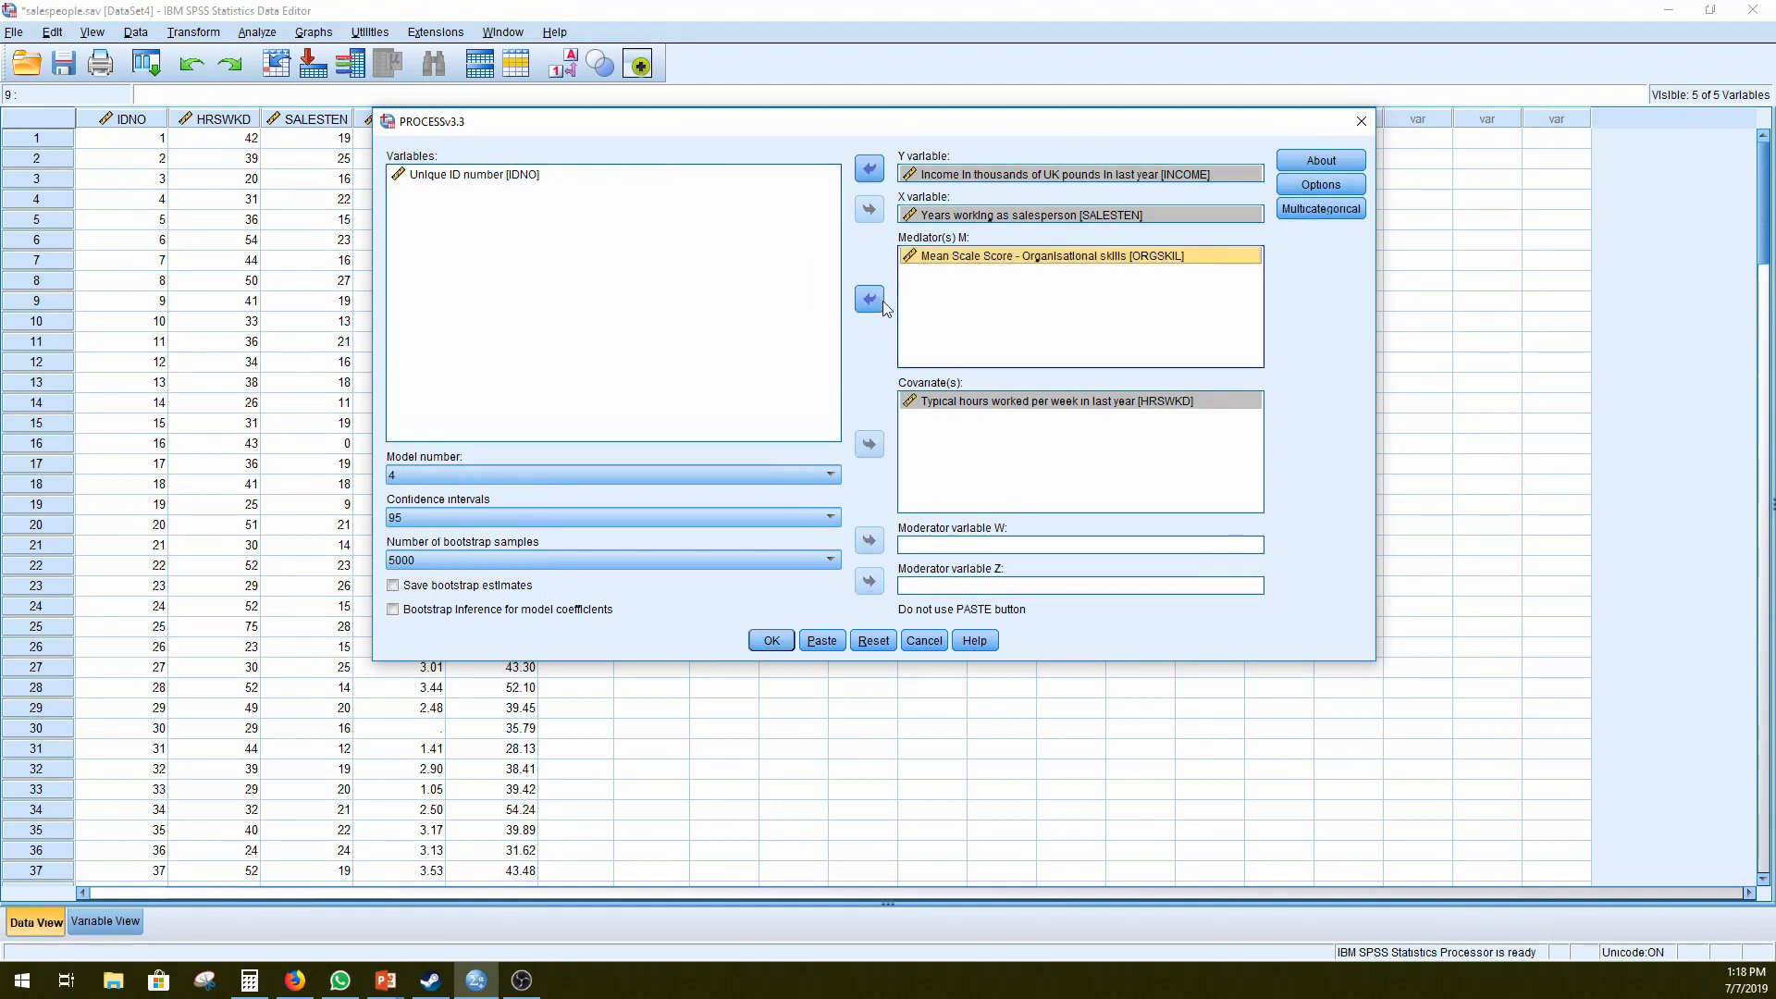
pyautogui.click(496, 557)
pyautogui.click(501, 555)
pyautogui.click(544, 557)
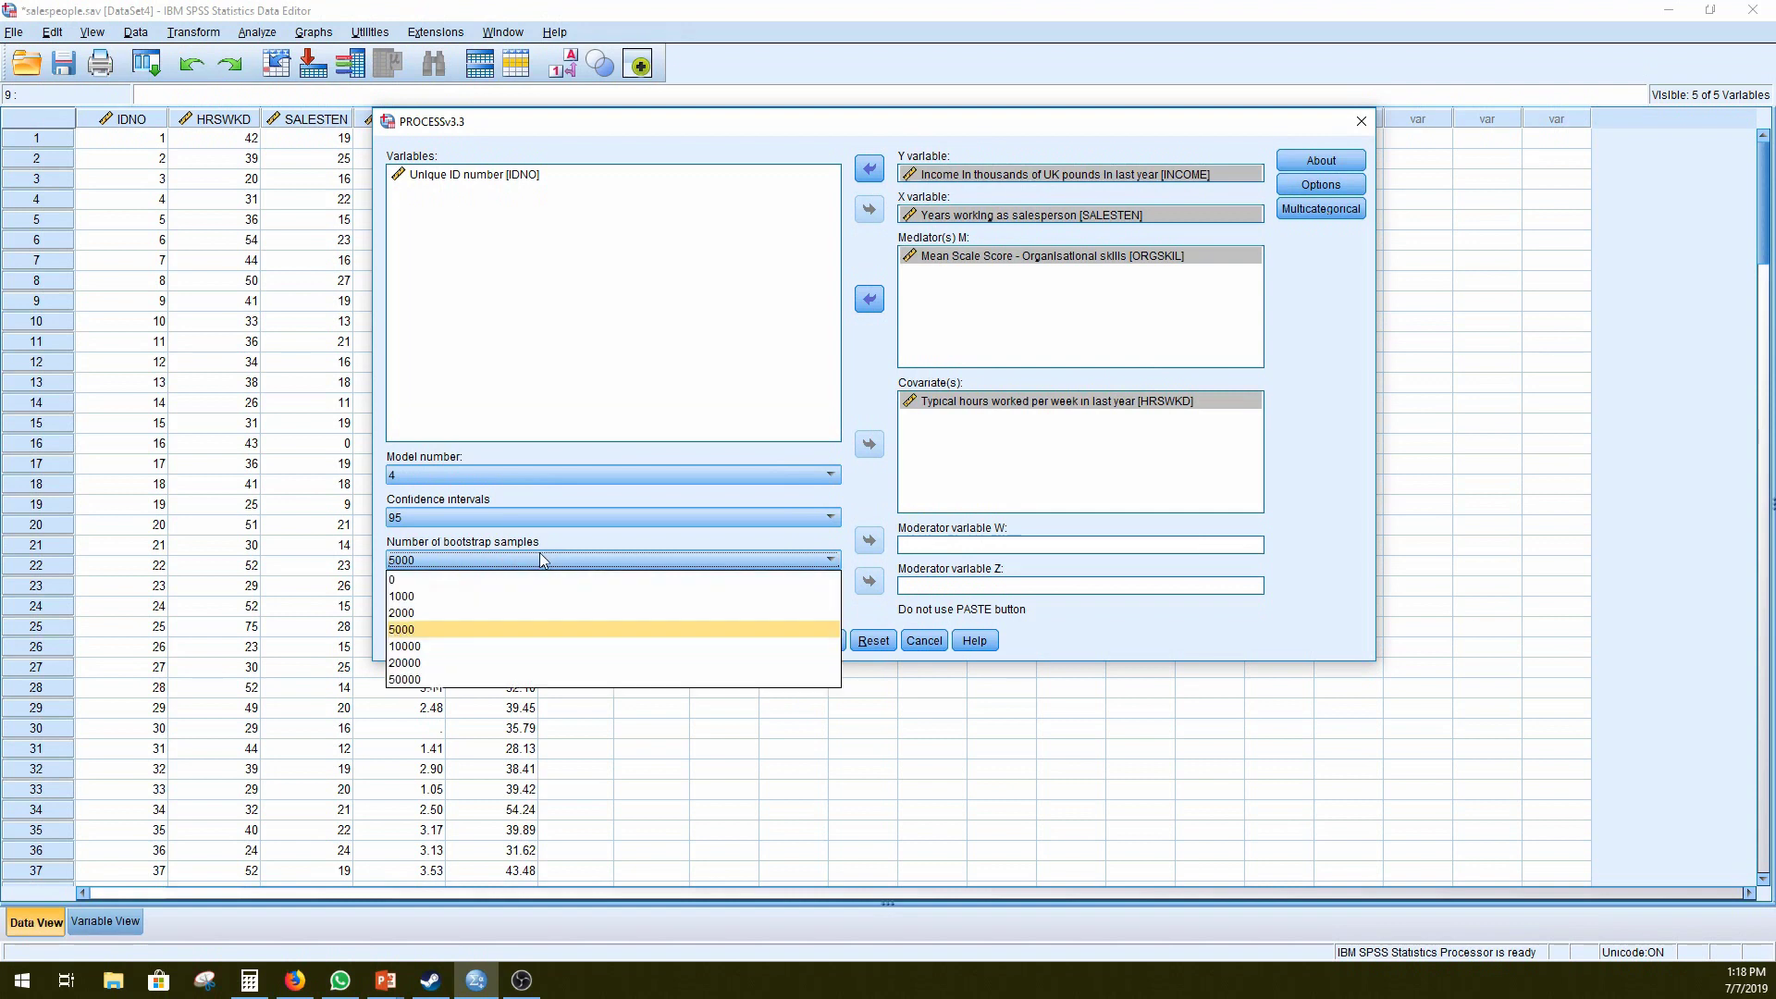
pyautogui.click(542, 558)
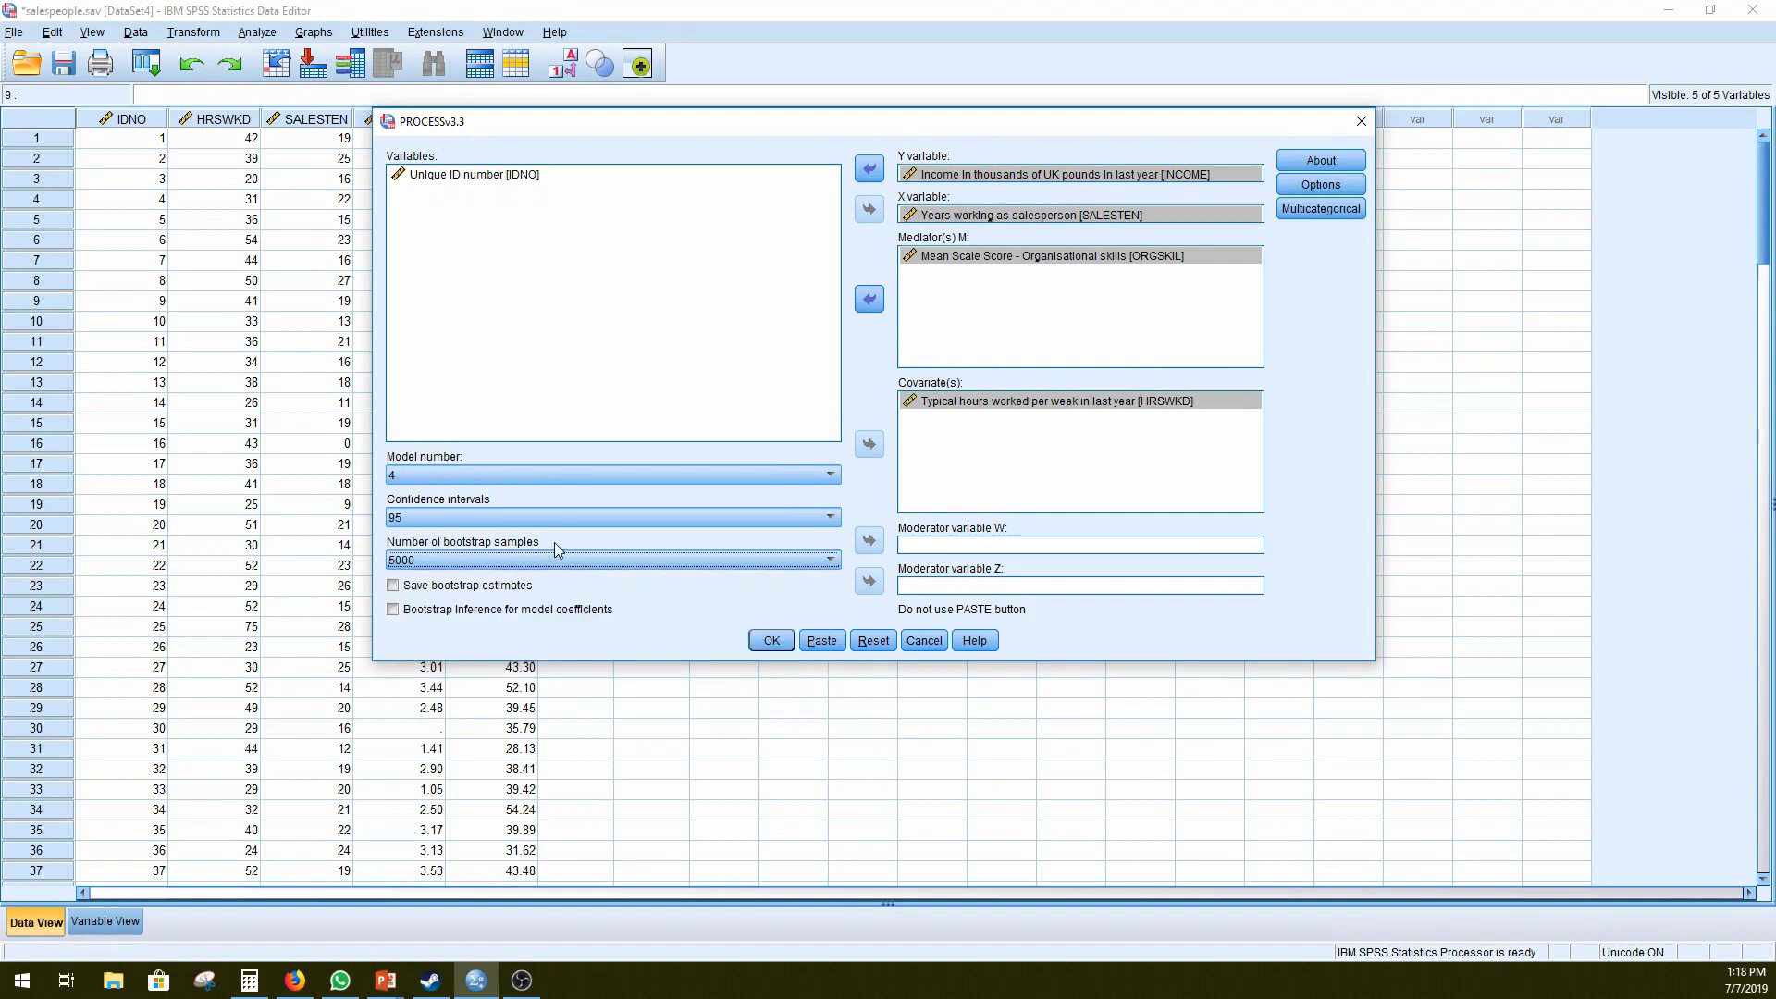
pyautogui.click(507, 562)
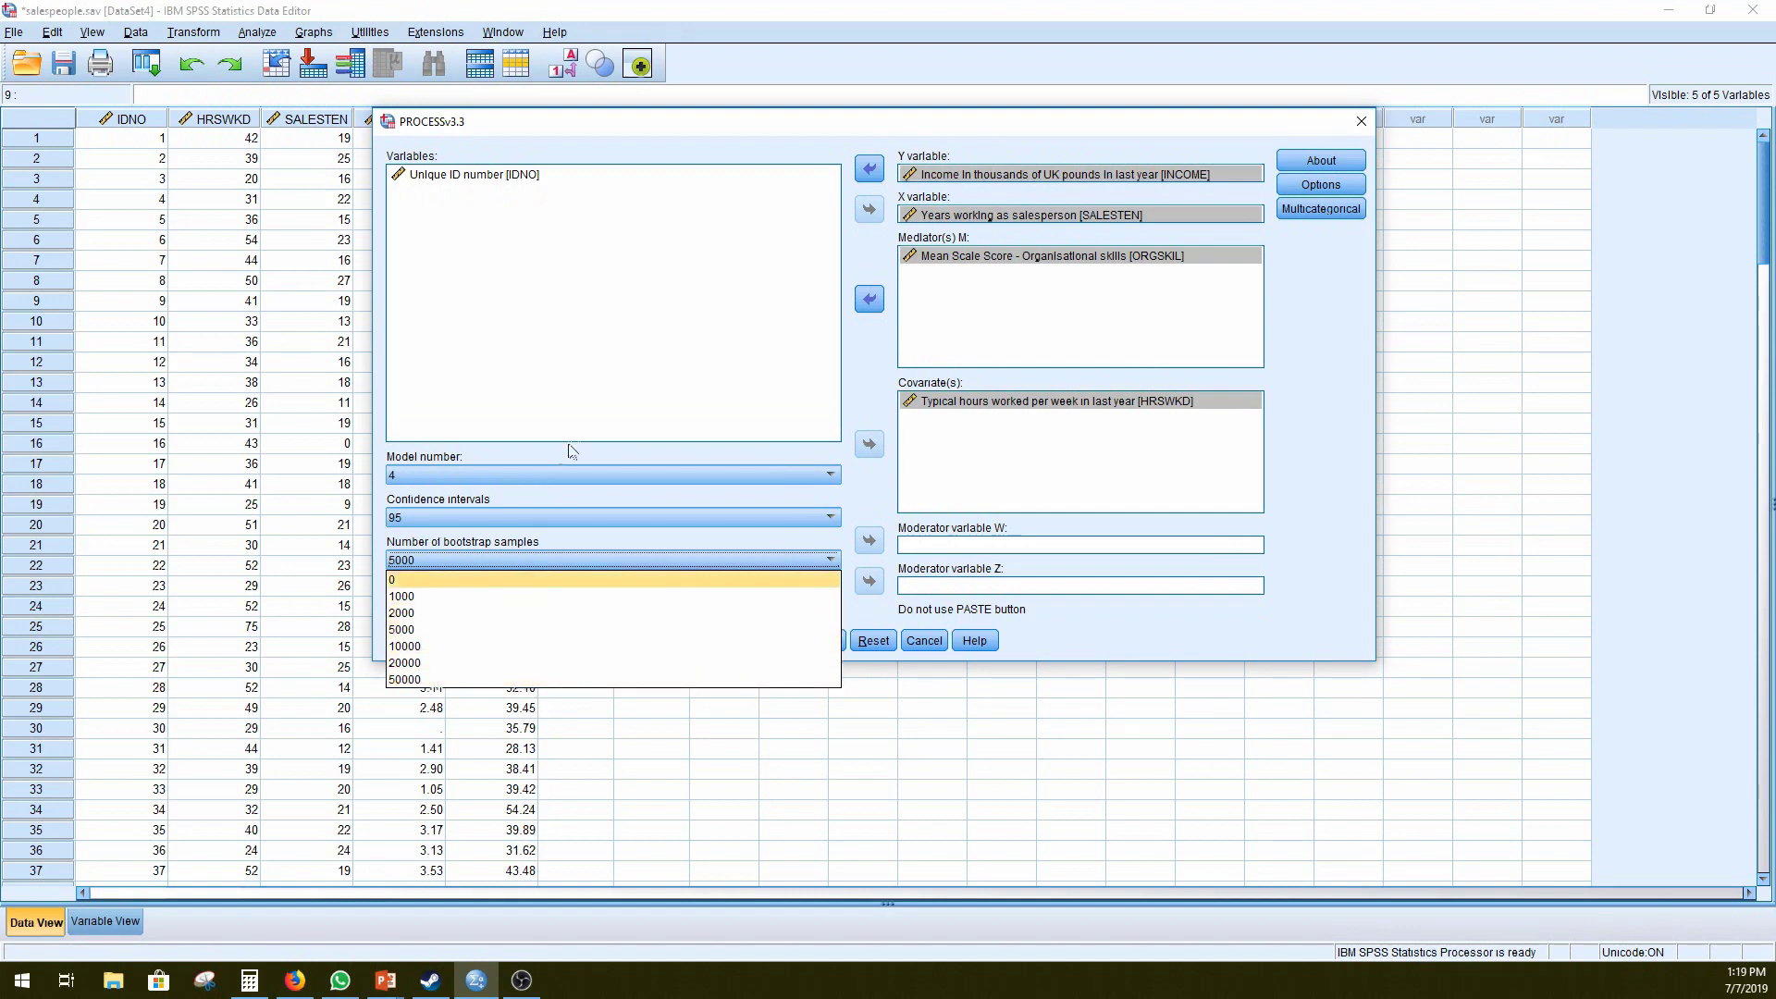
pyautogui.click(574, 400)
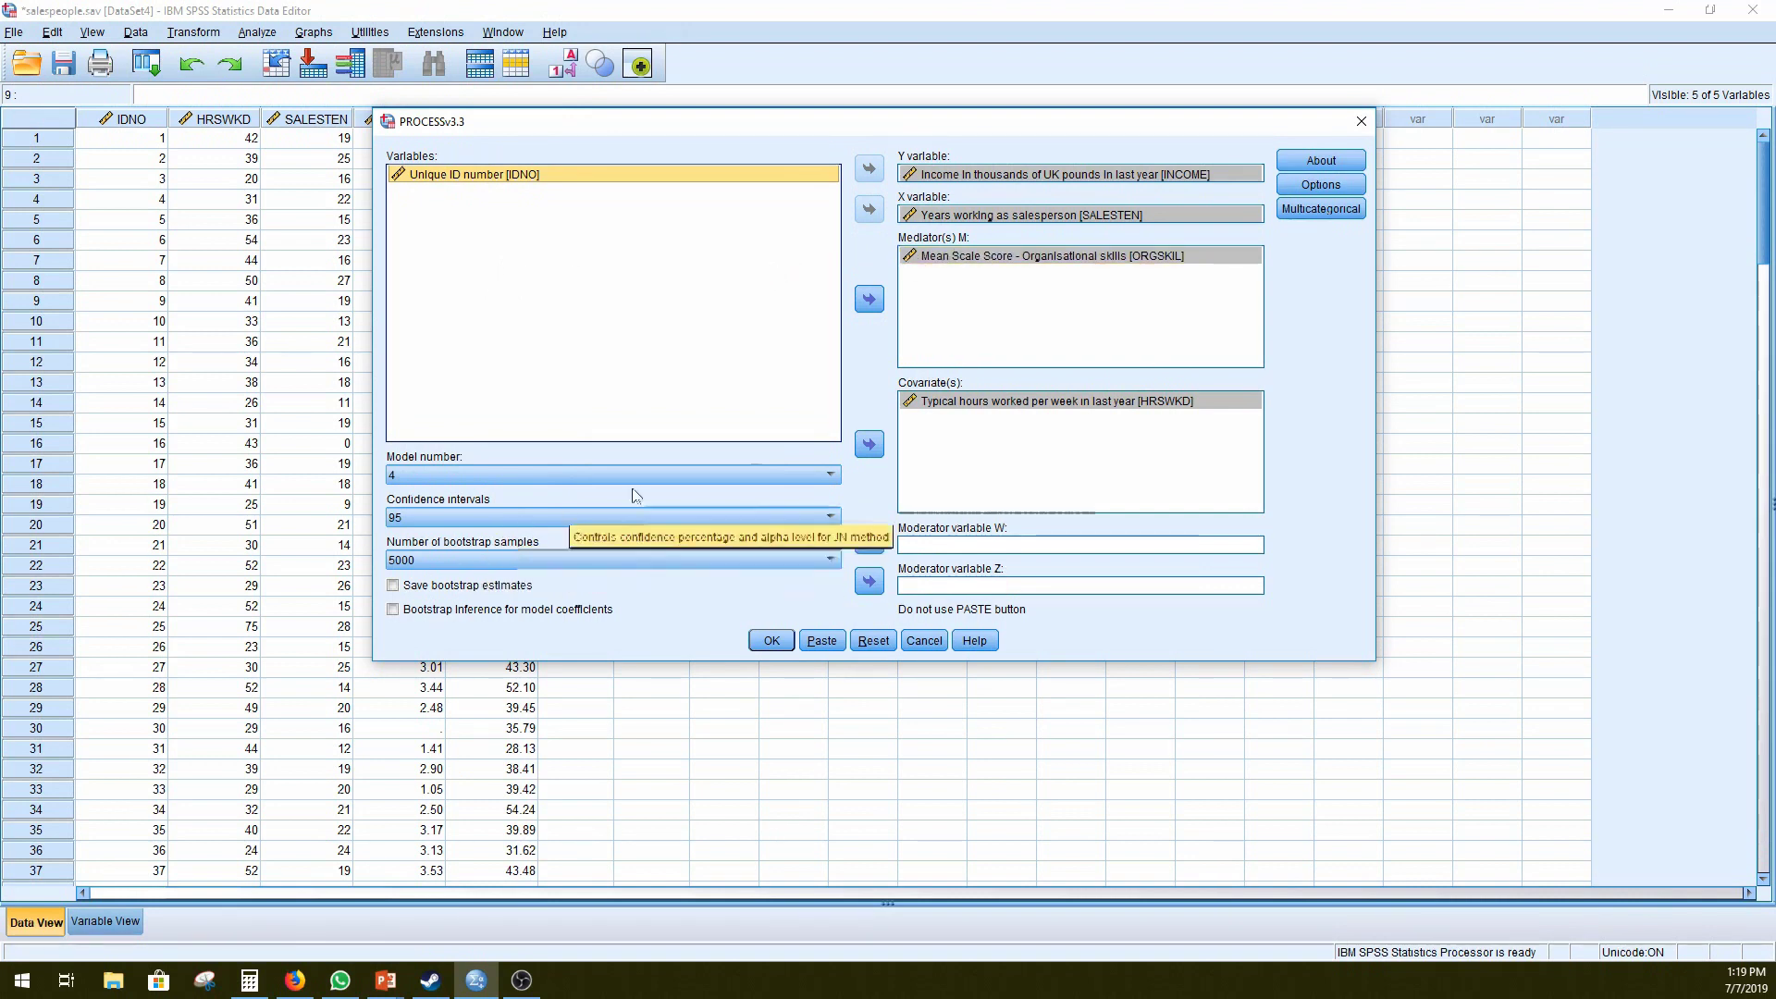
pyautogui.click(1336, 190)
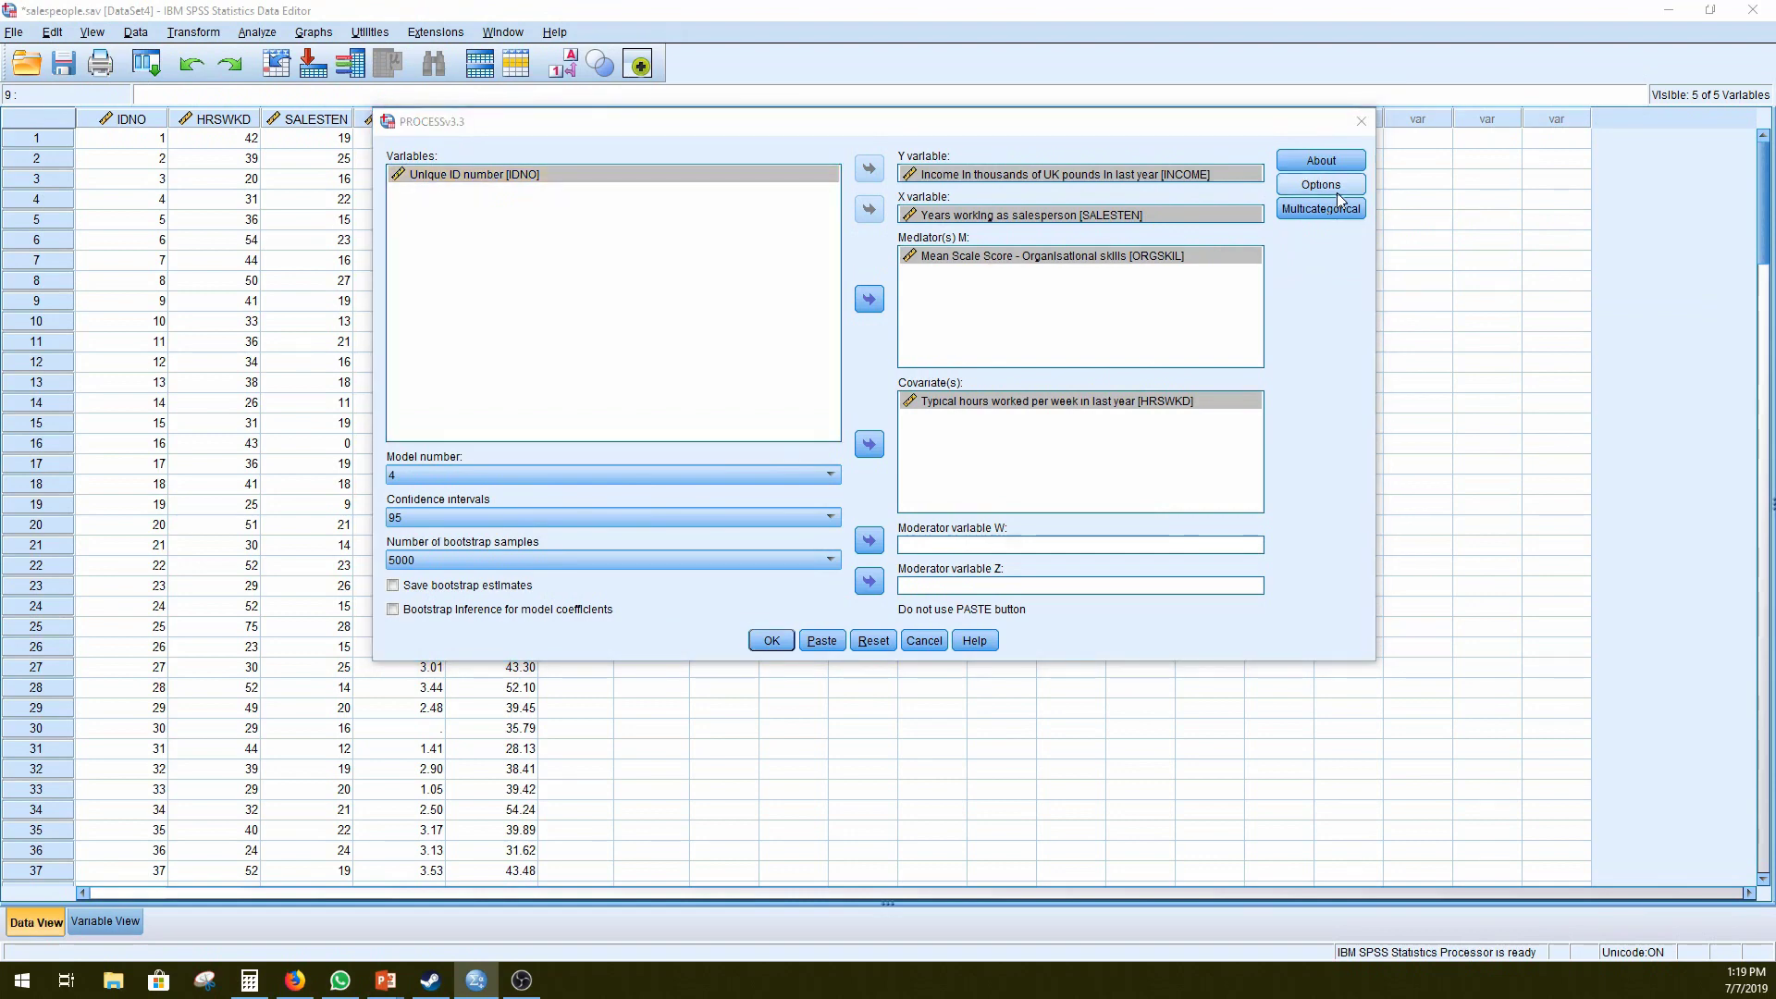
# Step: Enable 'Show total effect model' and 'Effect size' in Options, then run PROCESS
pyautogui.moveTo(879, 298); pyautogui.dragTo(1302, 268)
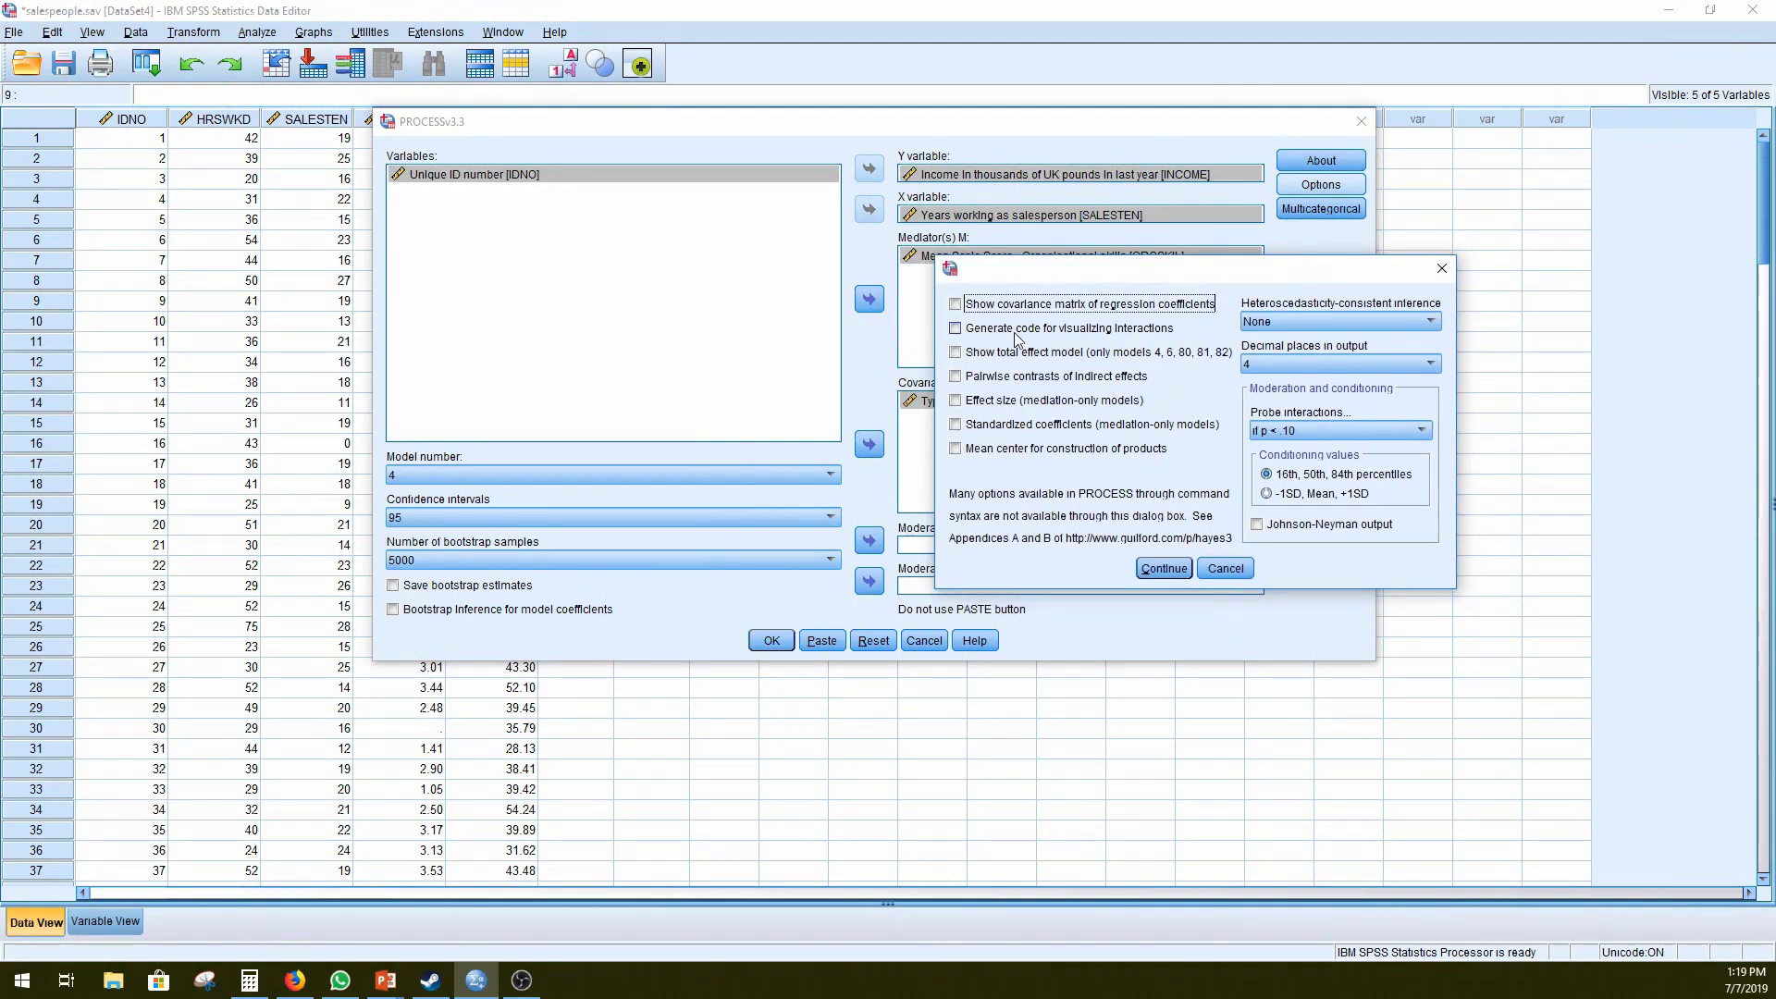
pyautogui.click(978, 363)
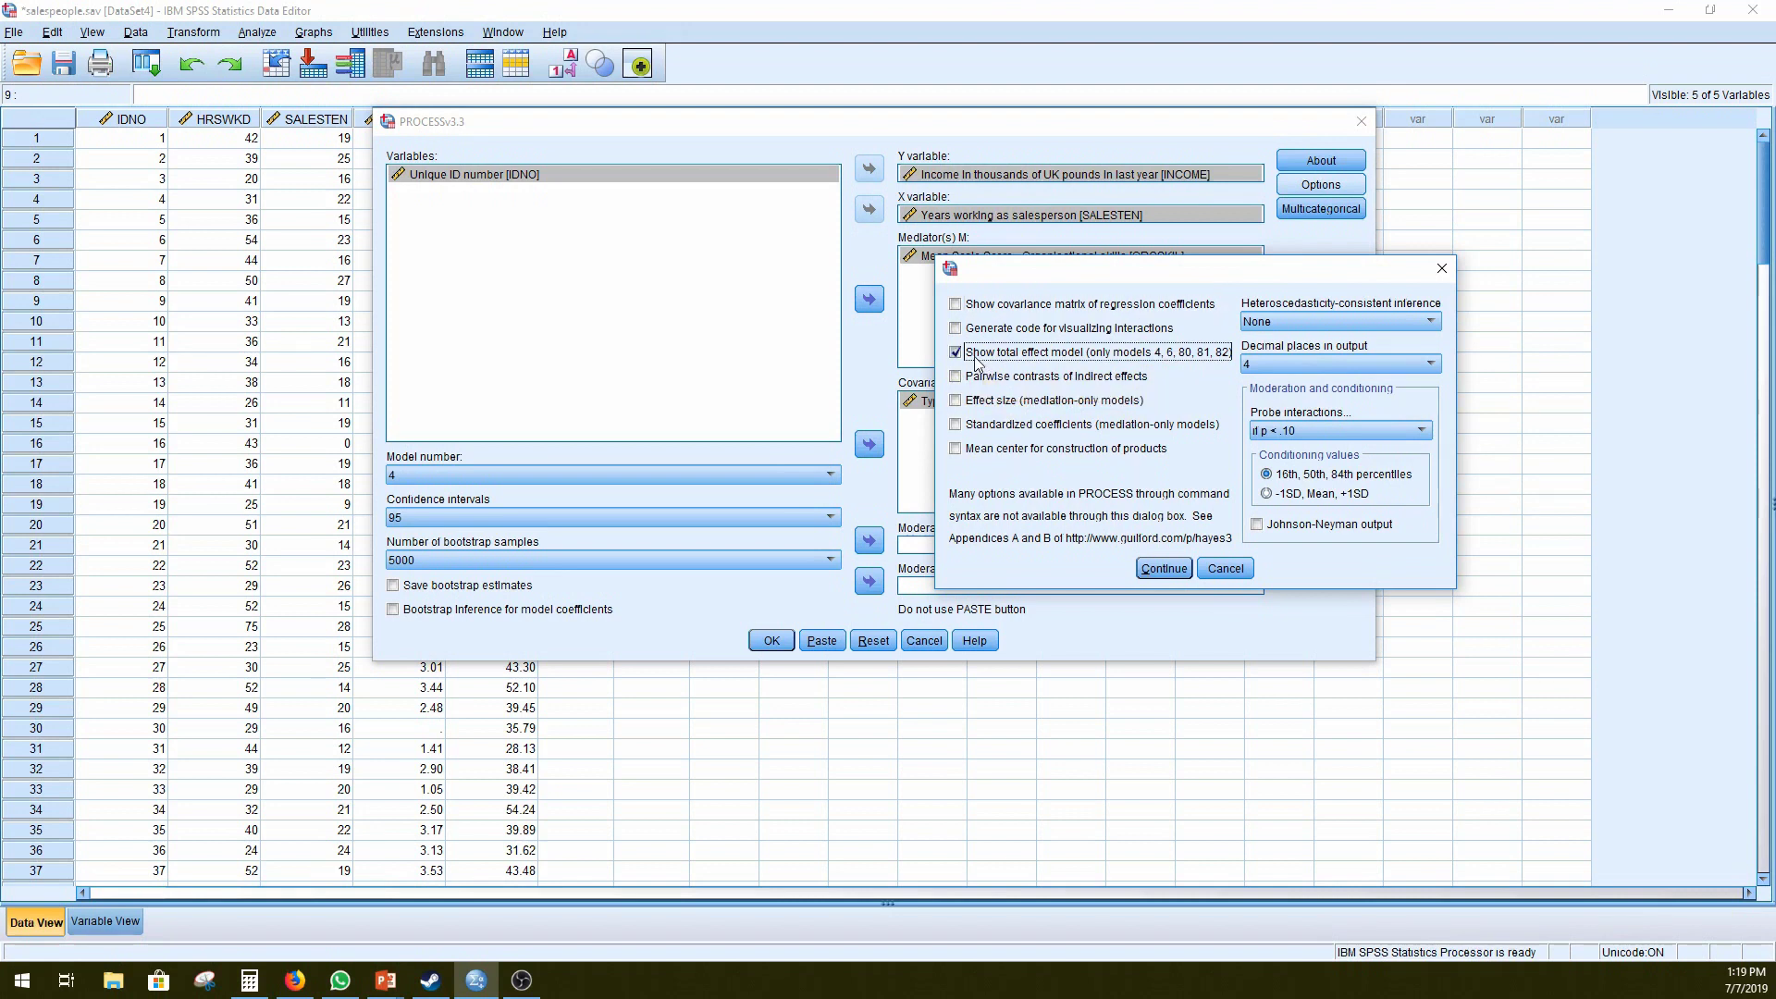
pyautogui.click(983, 413)
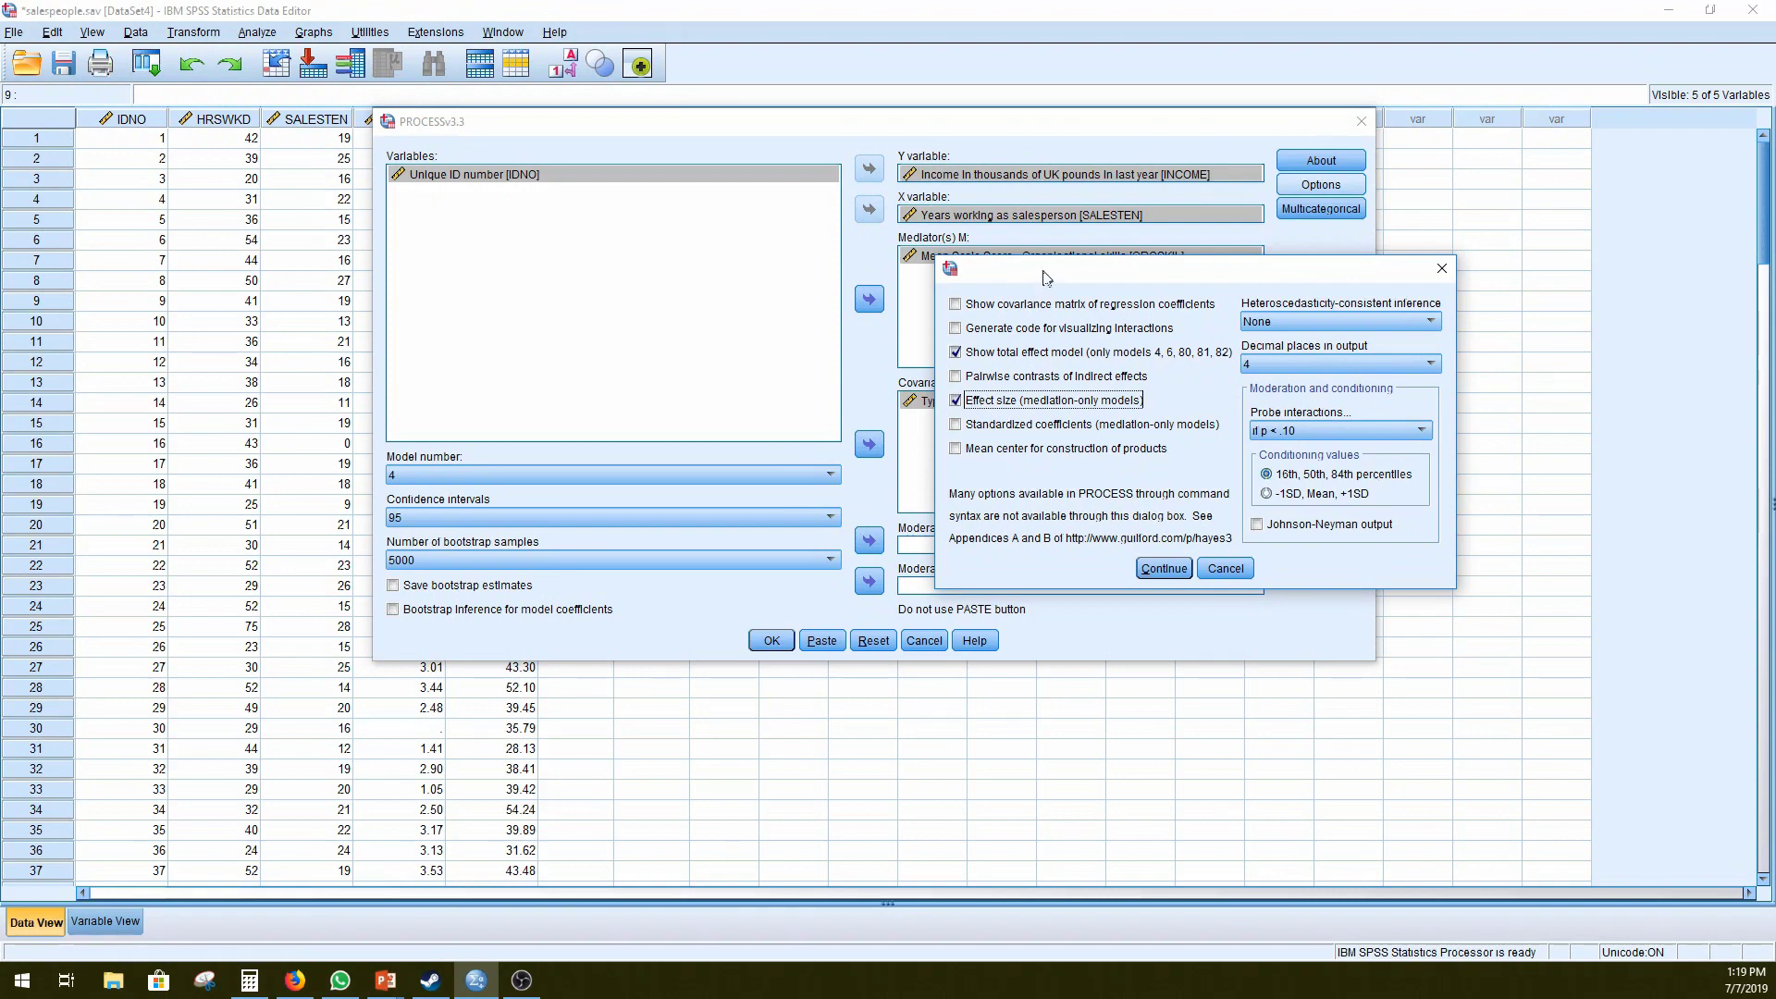
pyautogui.moveTo(1045, 274); pyautogui.dragTo(1016, 278)
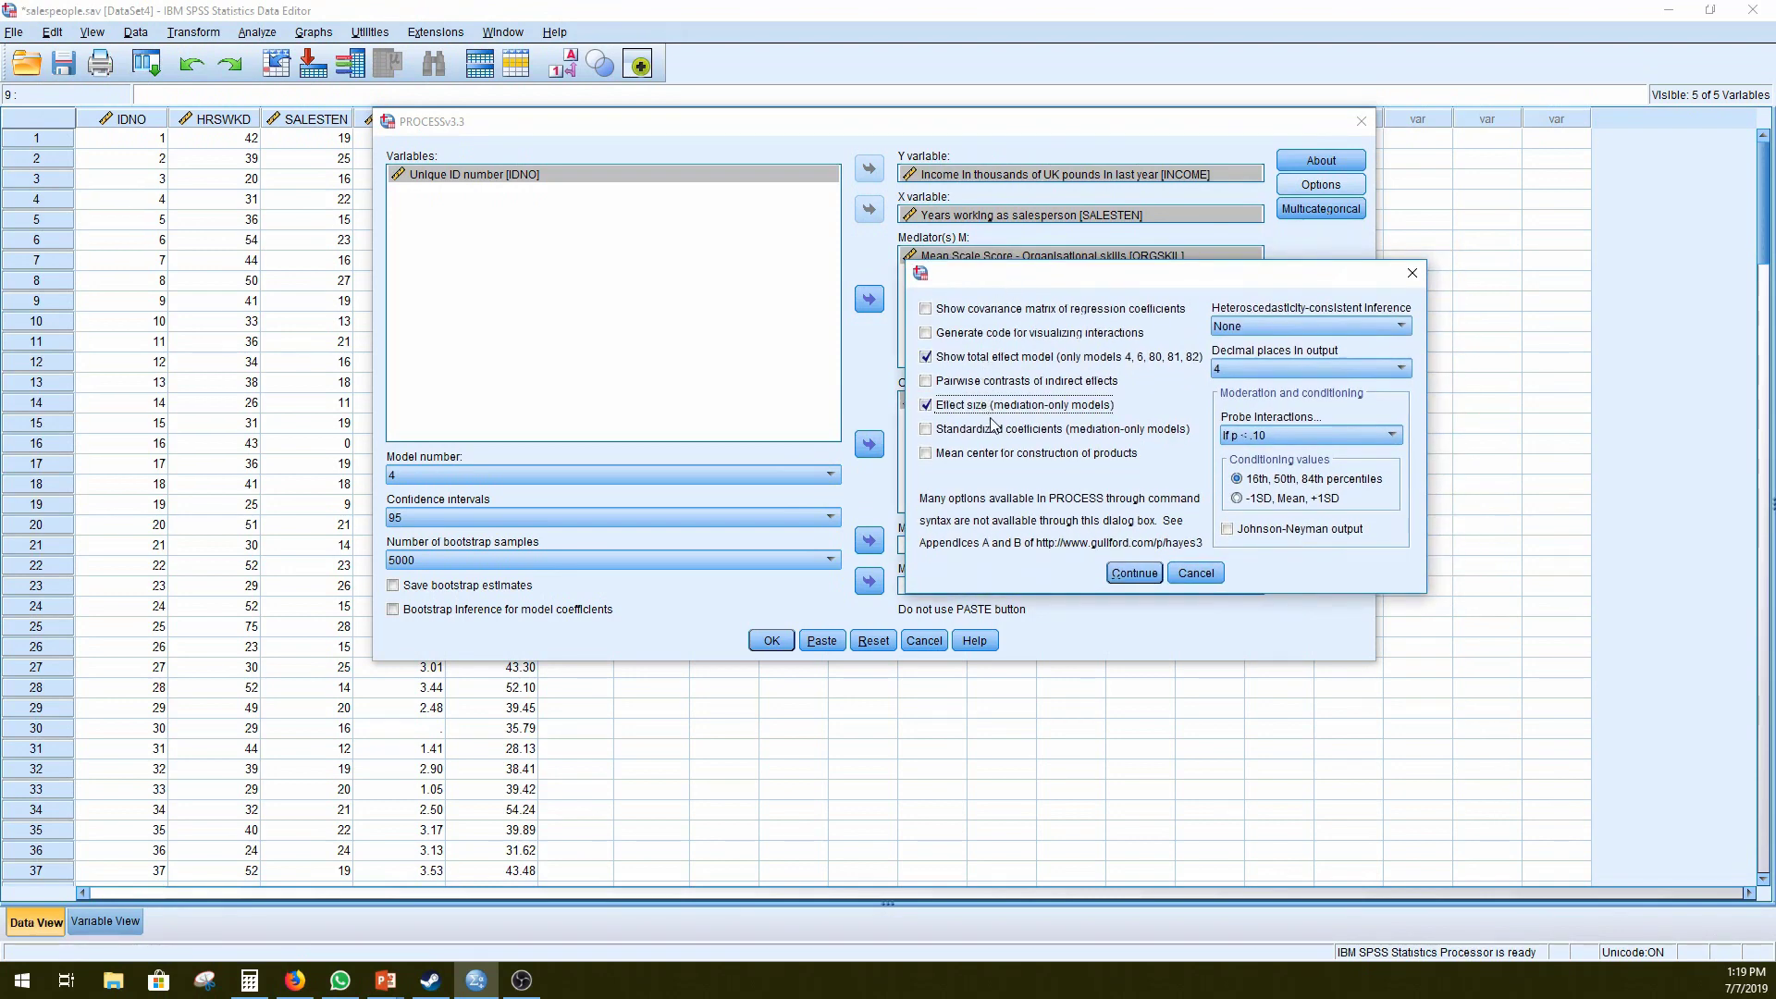
pyautogui.click(1130, 574)
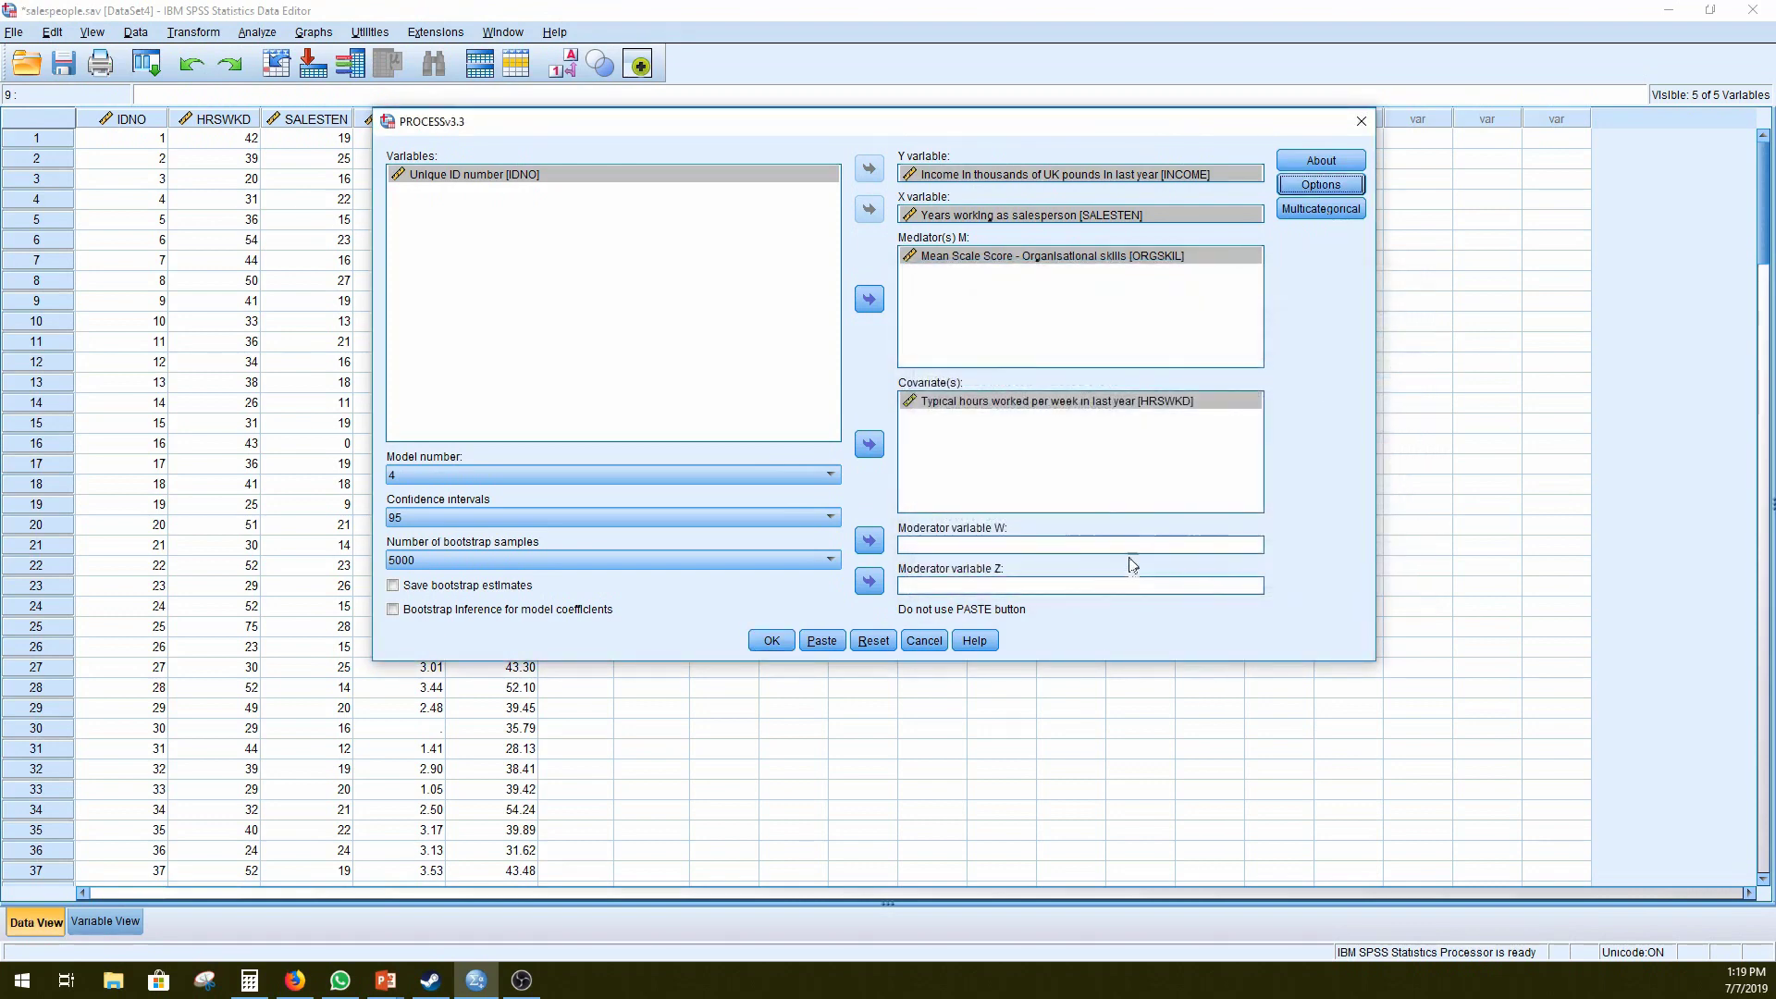
pyautogui.click(771, 640)
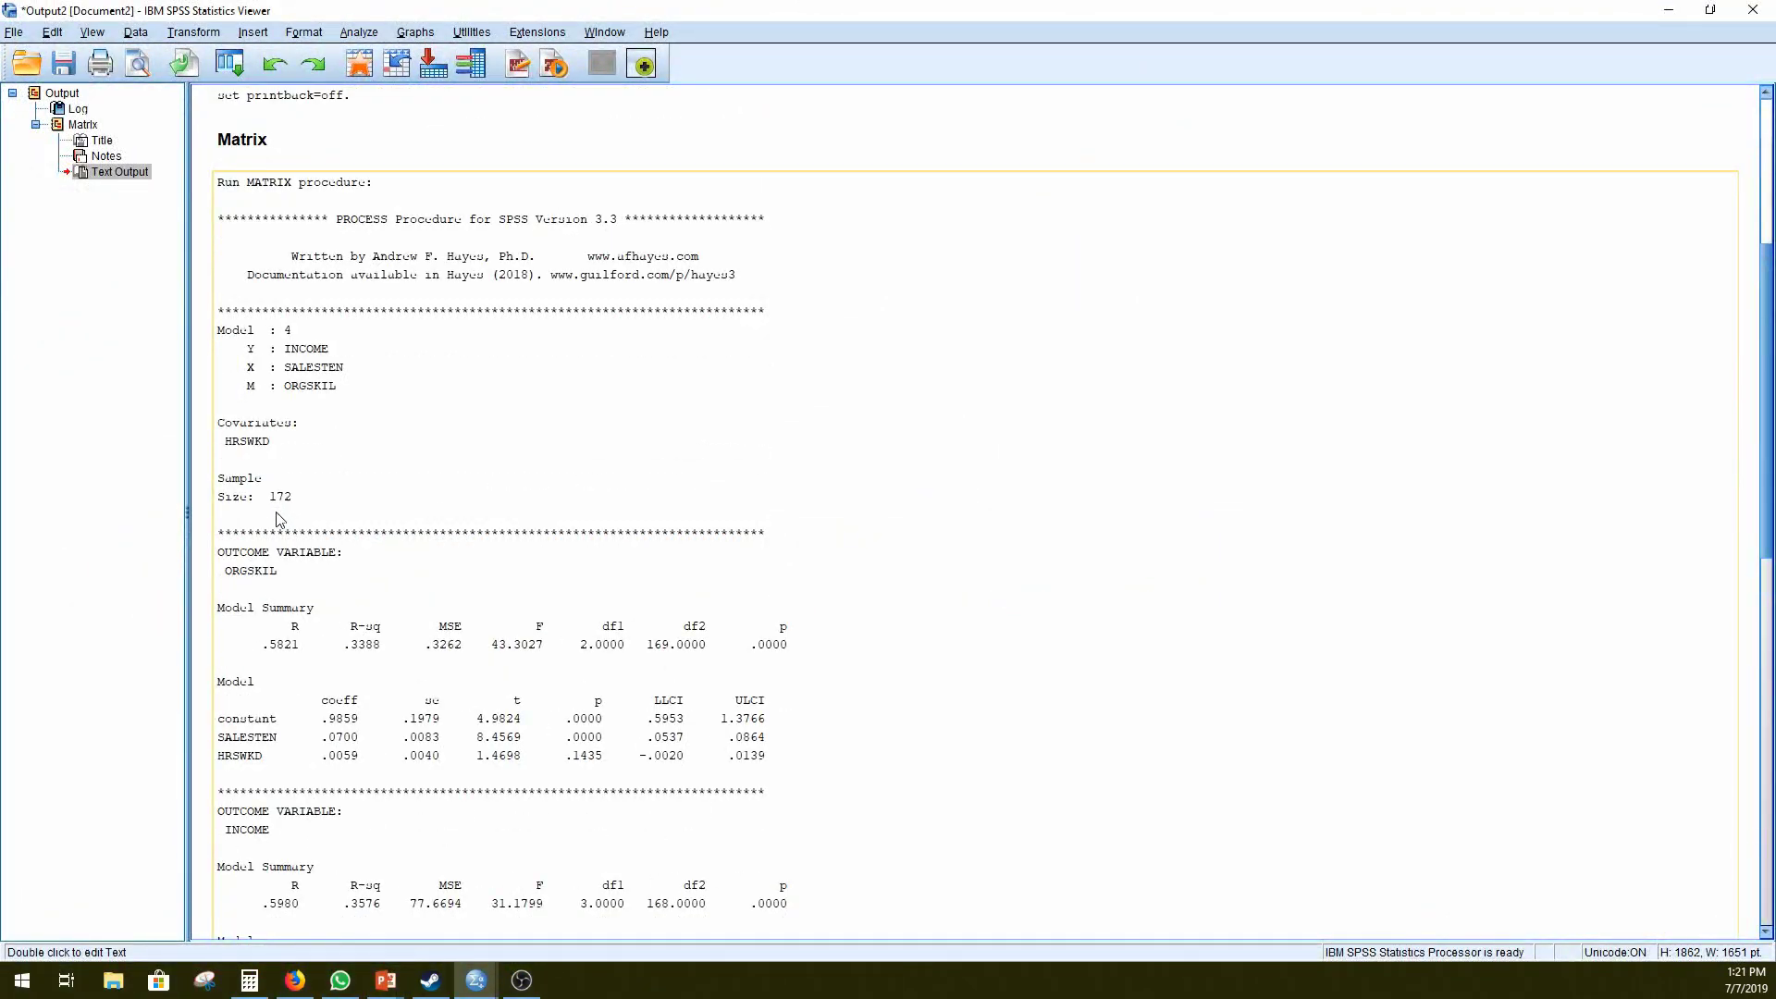
# Step: Scroll the PROCESS output to the INCOME model with R-sq .3576 and SALESTEN coefficient .3657
pyautogui.scroll(-3, 361, 553)
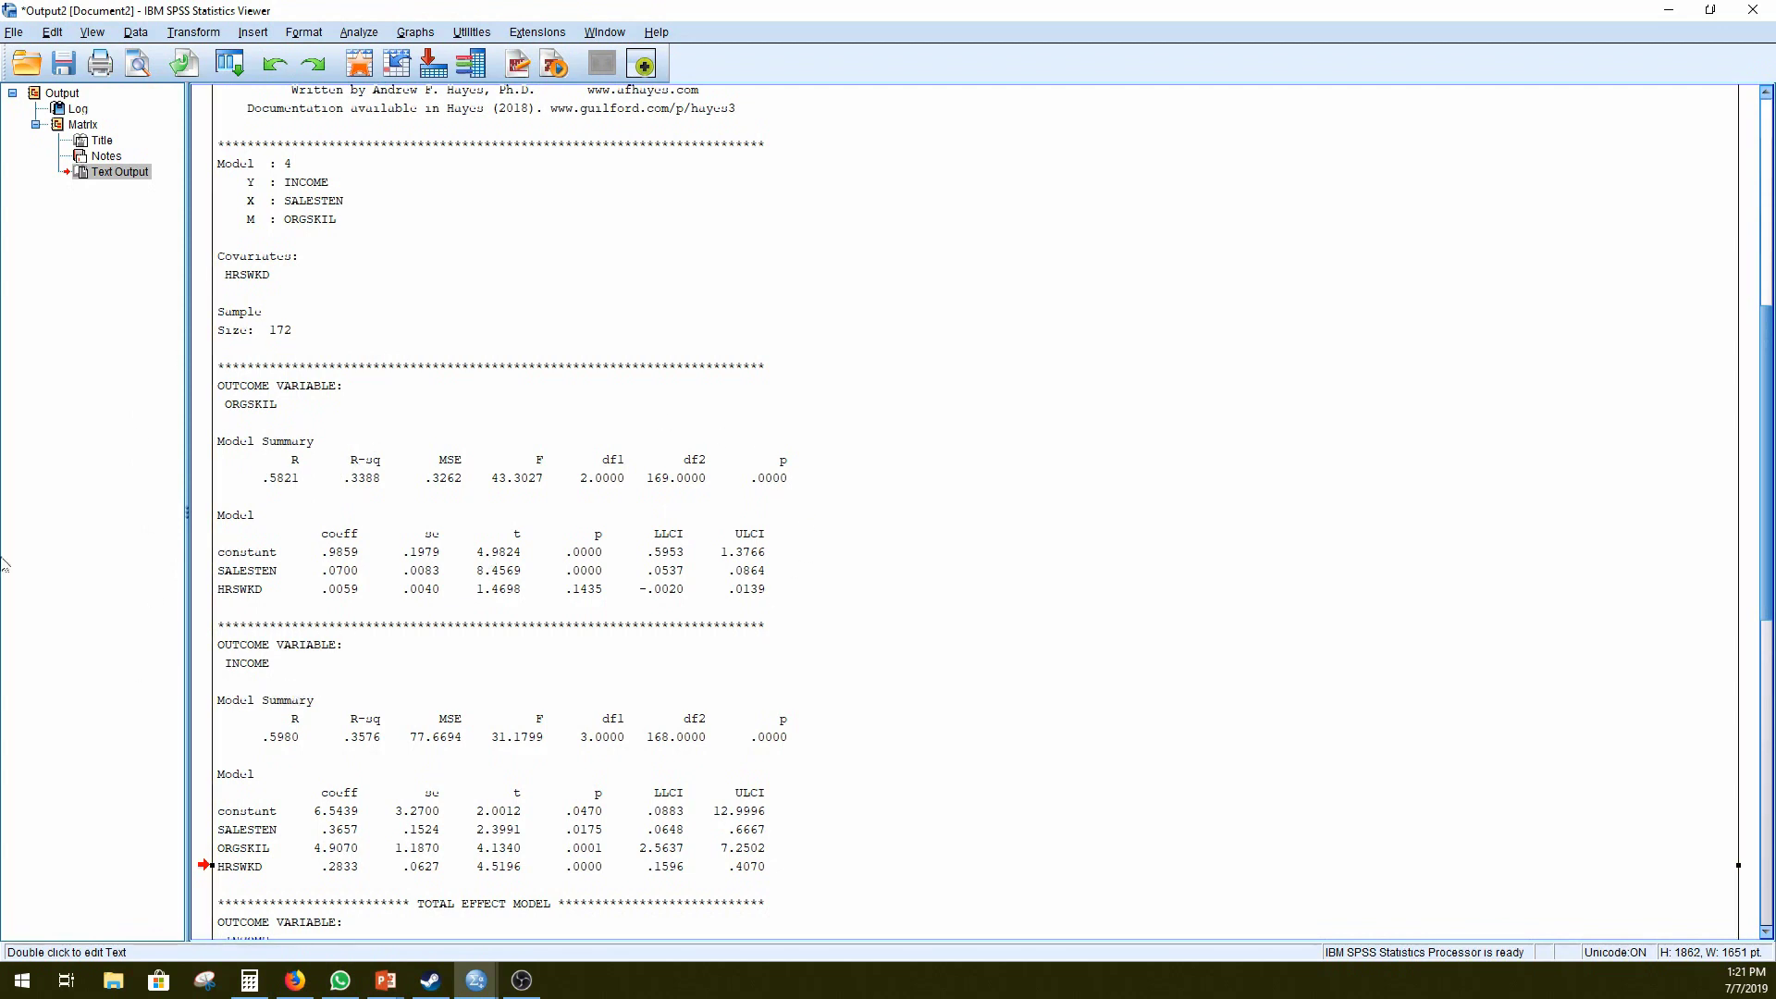
pyautogui.scroll(2, 430, 615)
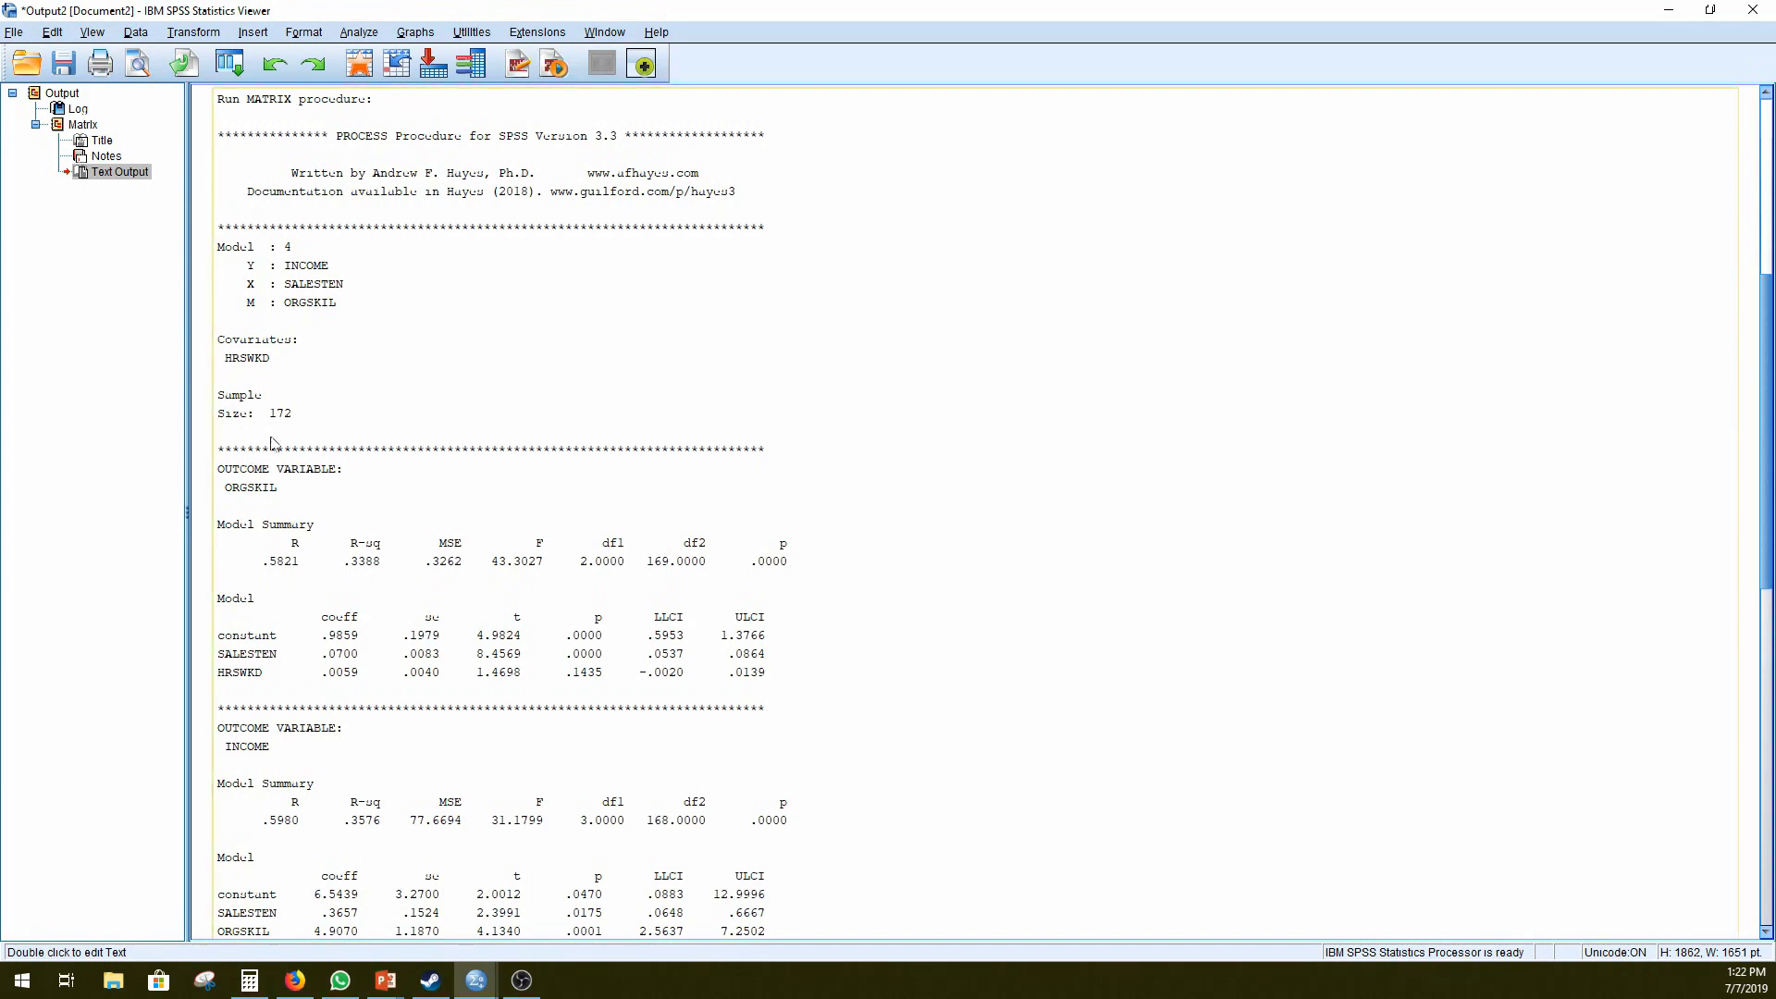
pyautogui.scroll(-2, 343, 479)
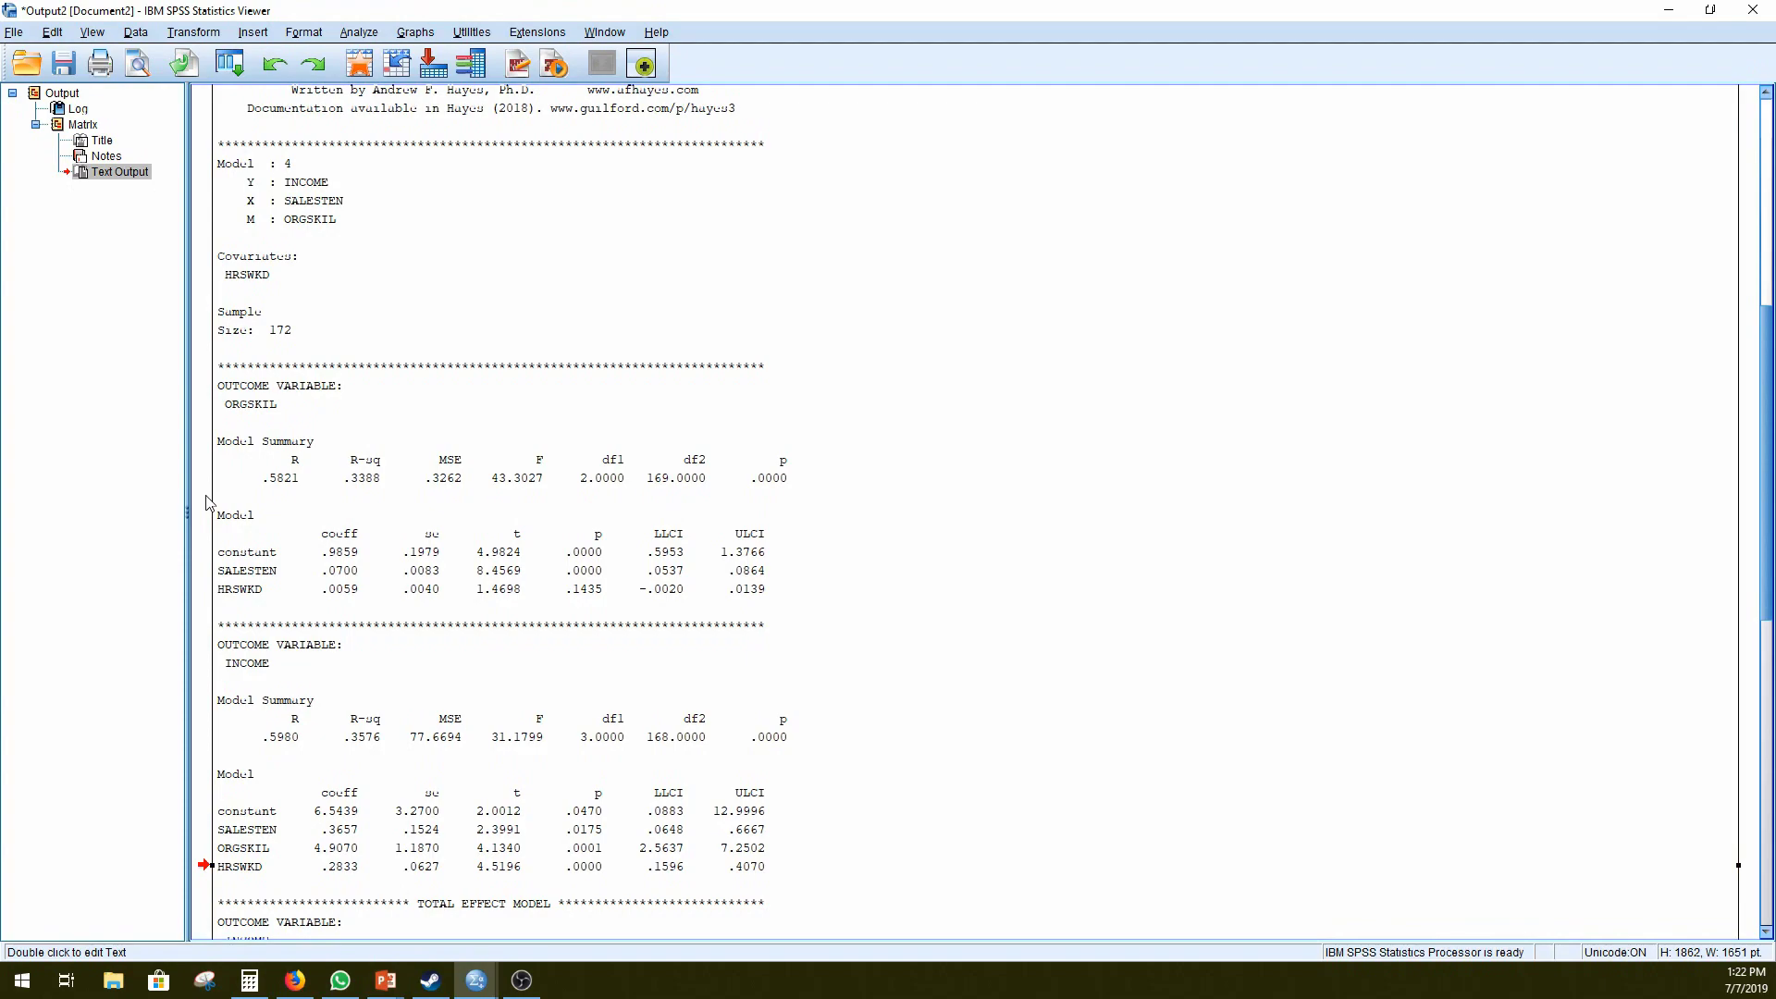
pyautogui.click(386, 979)
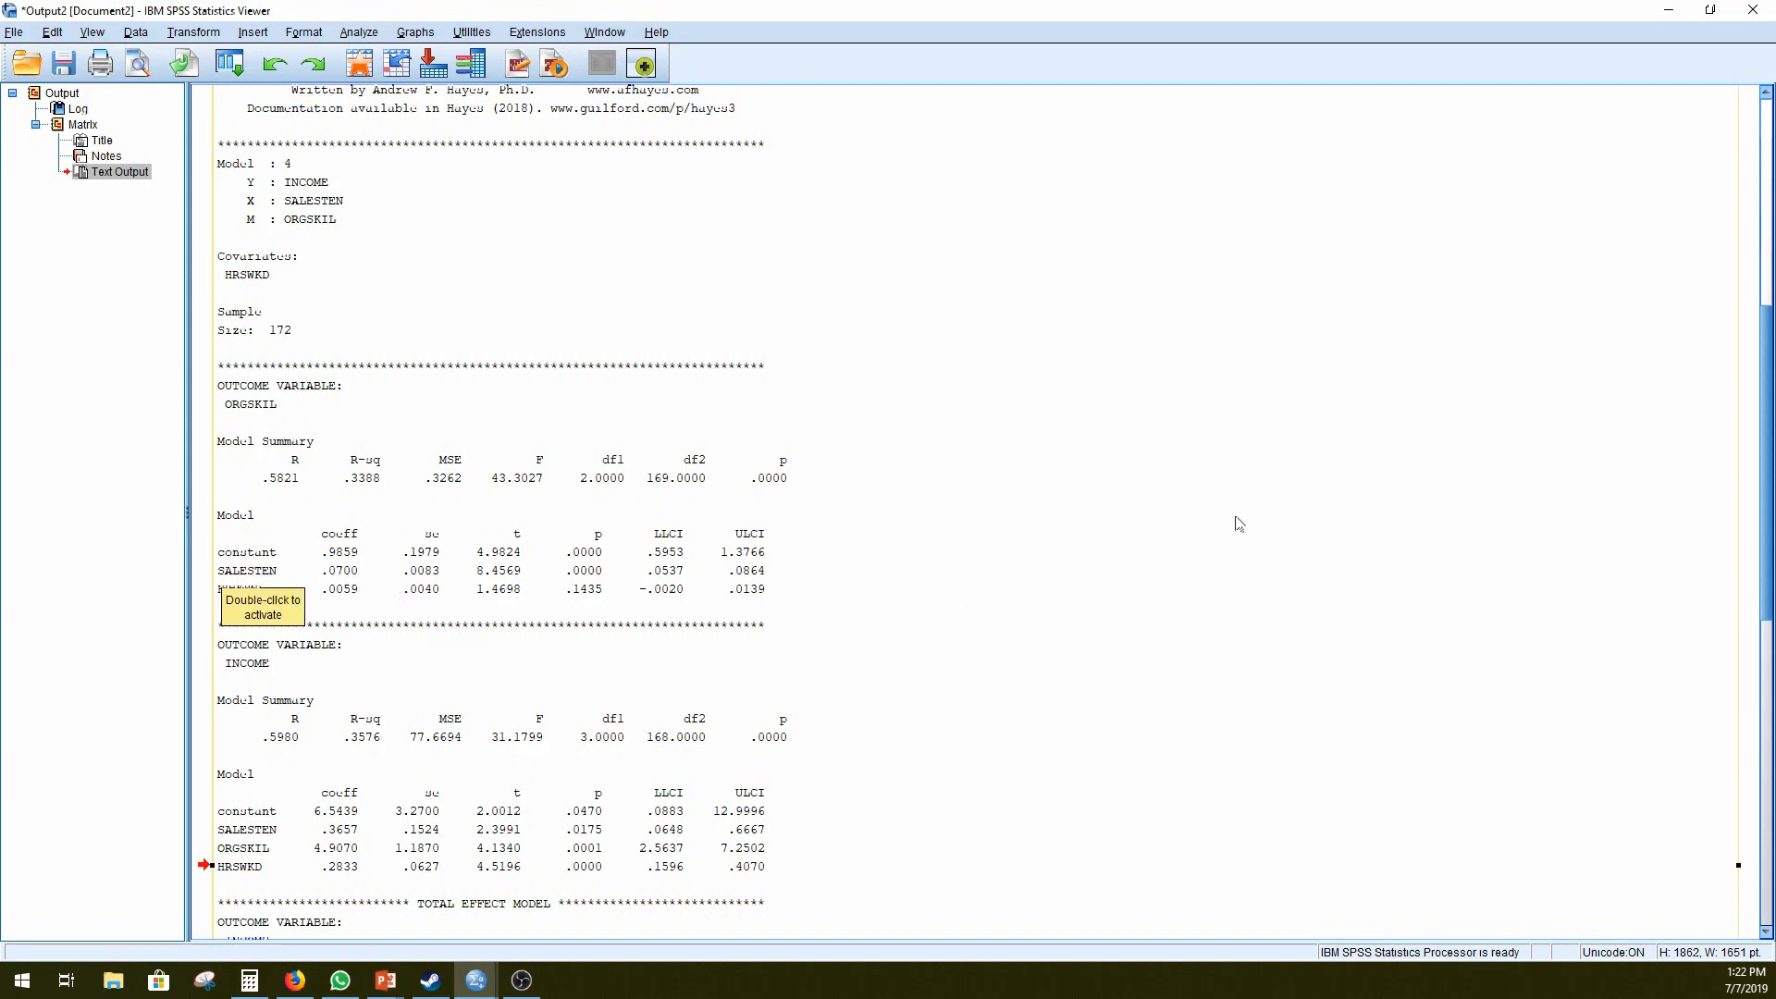
pyautogui.scroll(1, 1173, 508)
# Step: Scroll to the TOTAL EFFECT MODEL showing SALESTEN's total effect .7094 on INCOME
pyautogui.scroll(-4, 1173, 508)
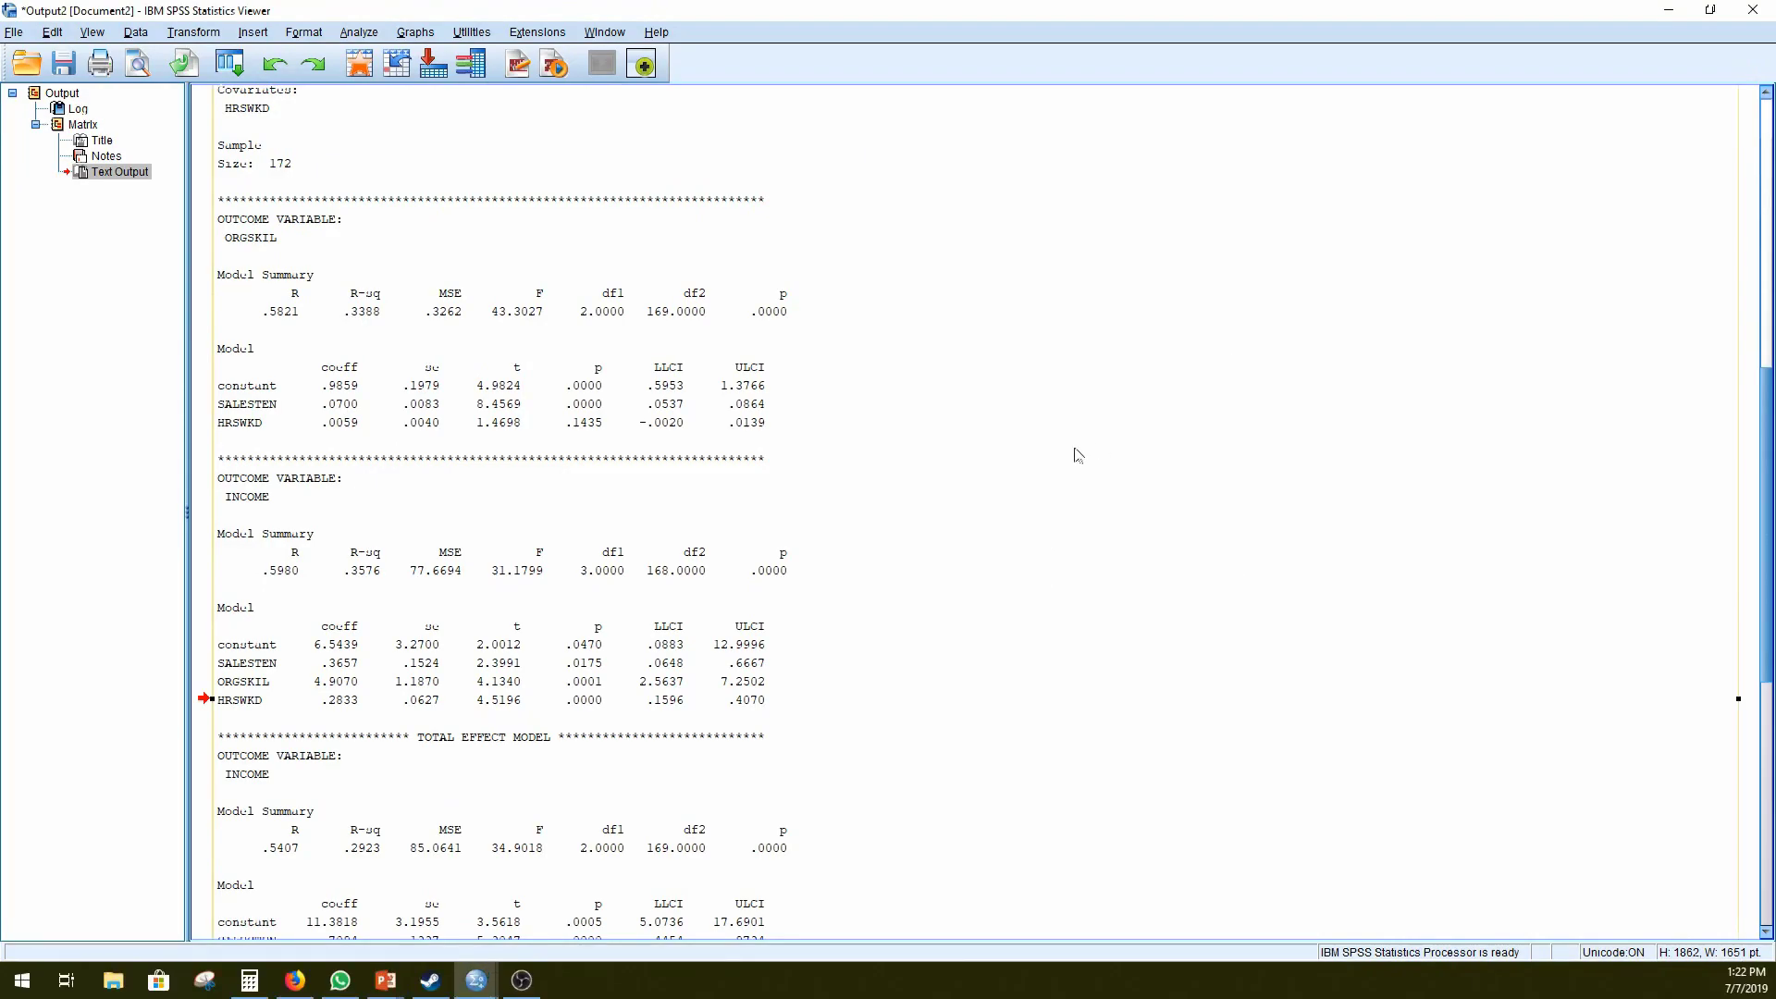
pyautogui.scroll(-5, 1074, 452)
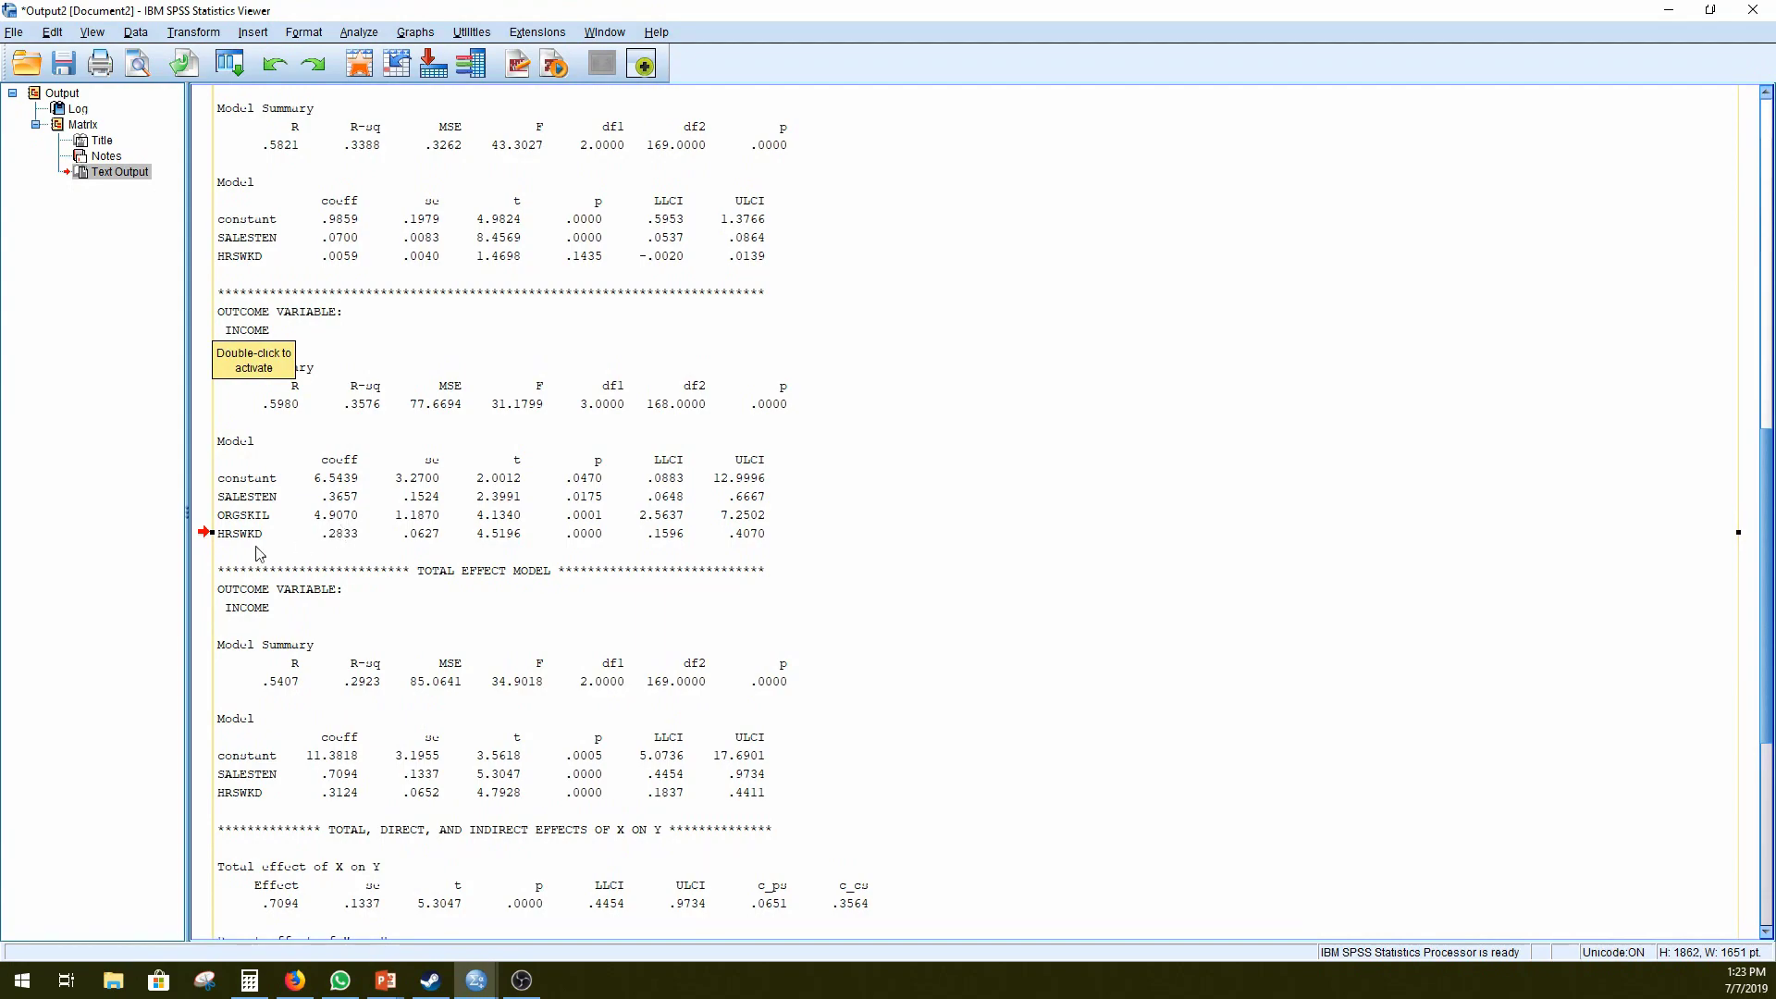
pyautogui.click(476, 979)
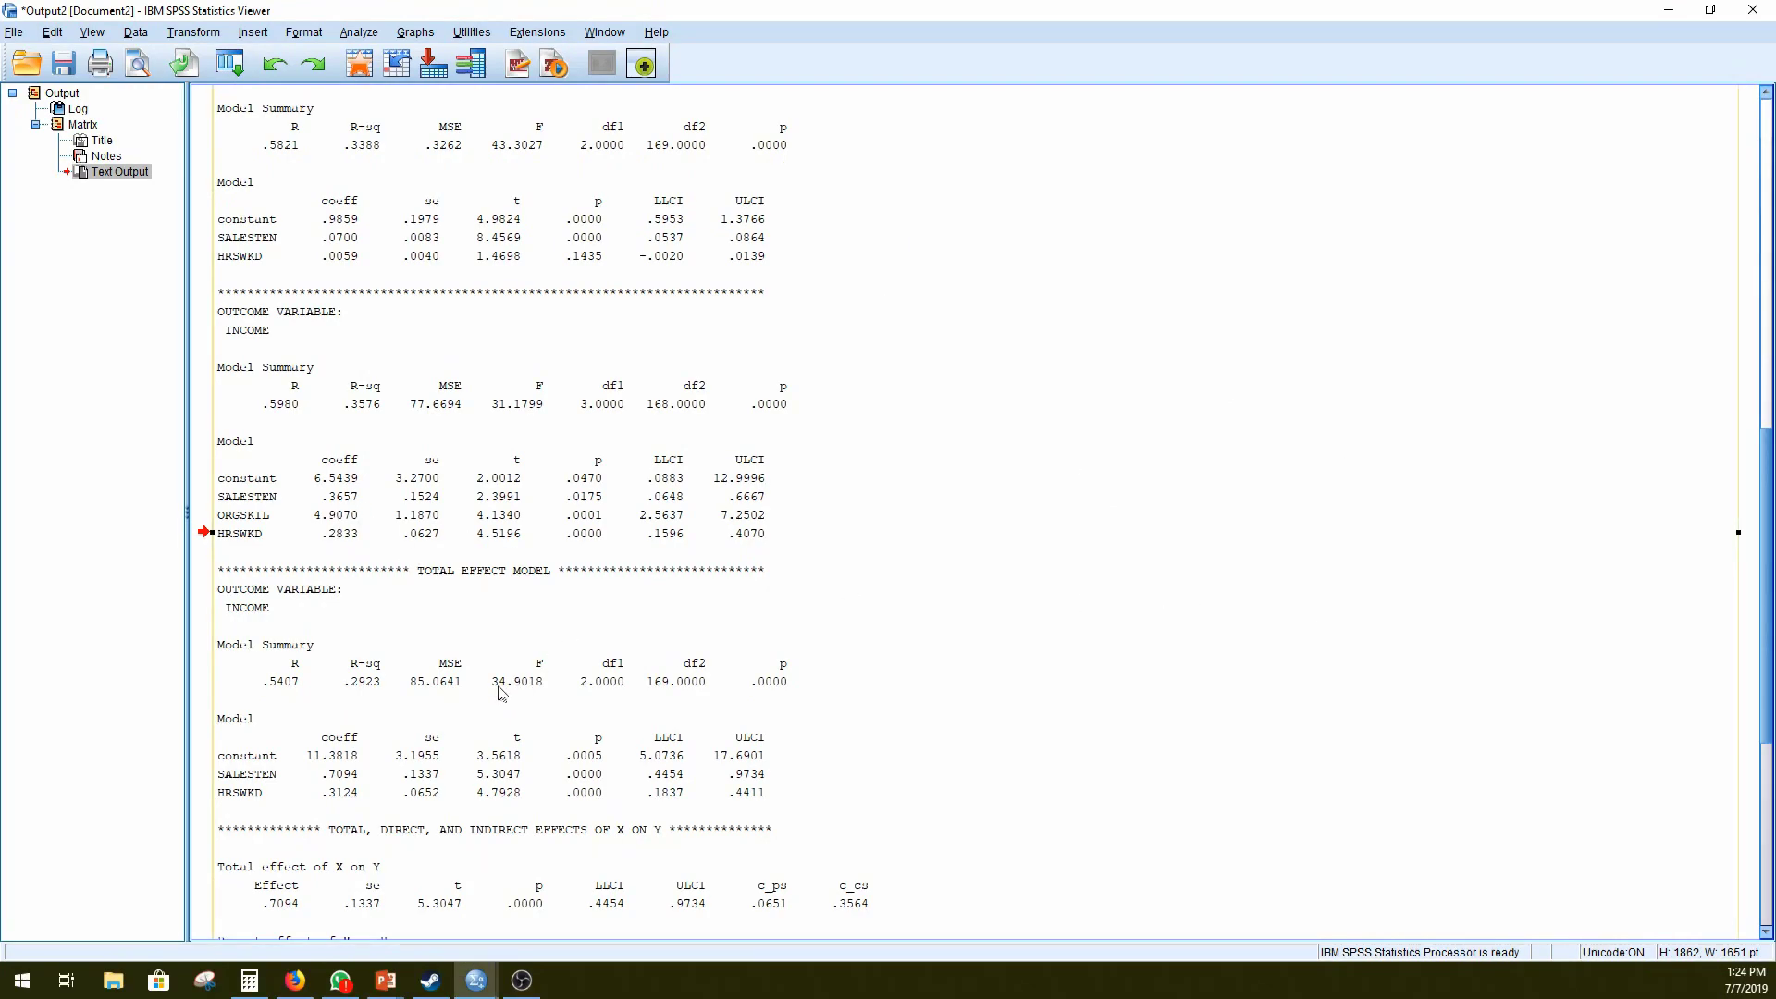
pyautogui.scroll(-1, 504, 695)
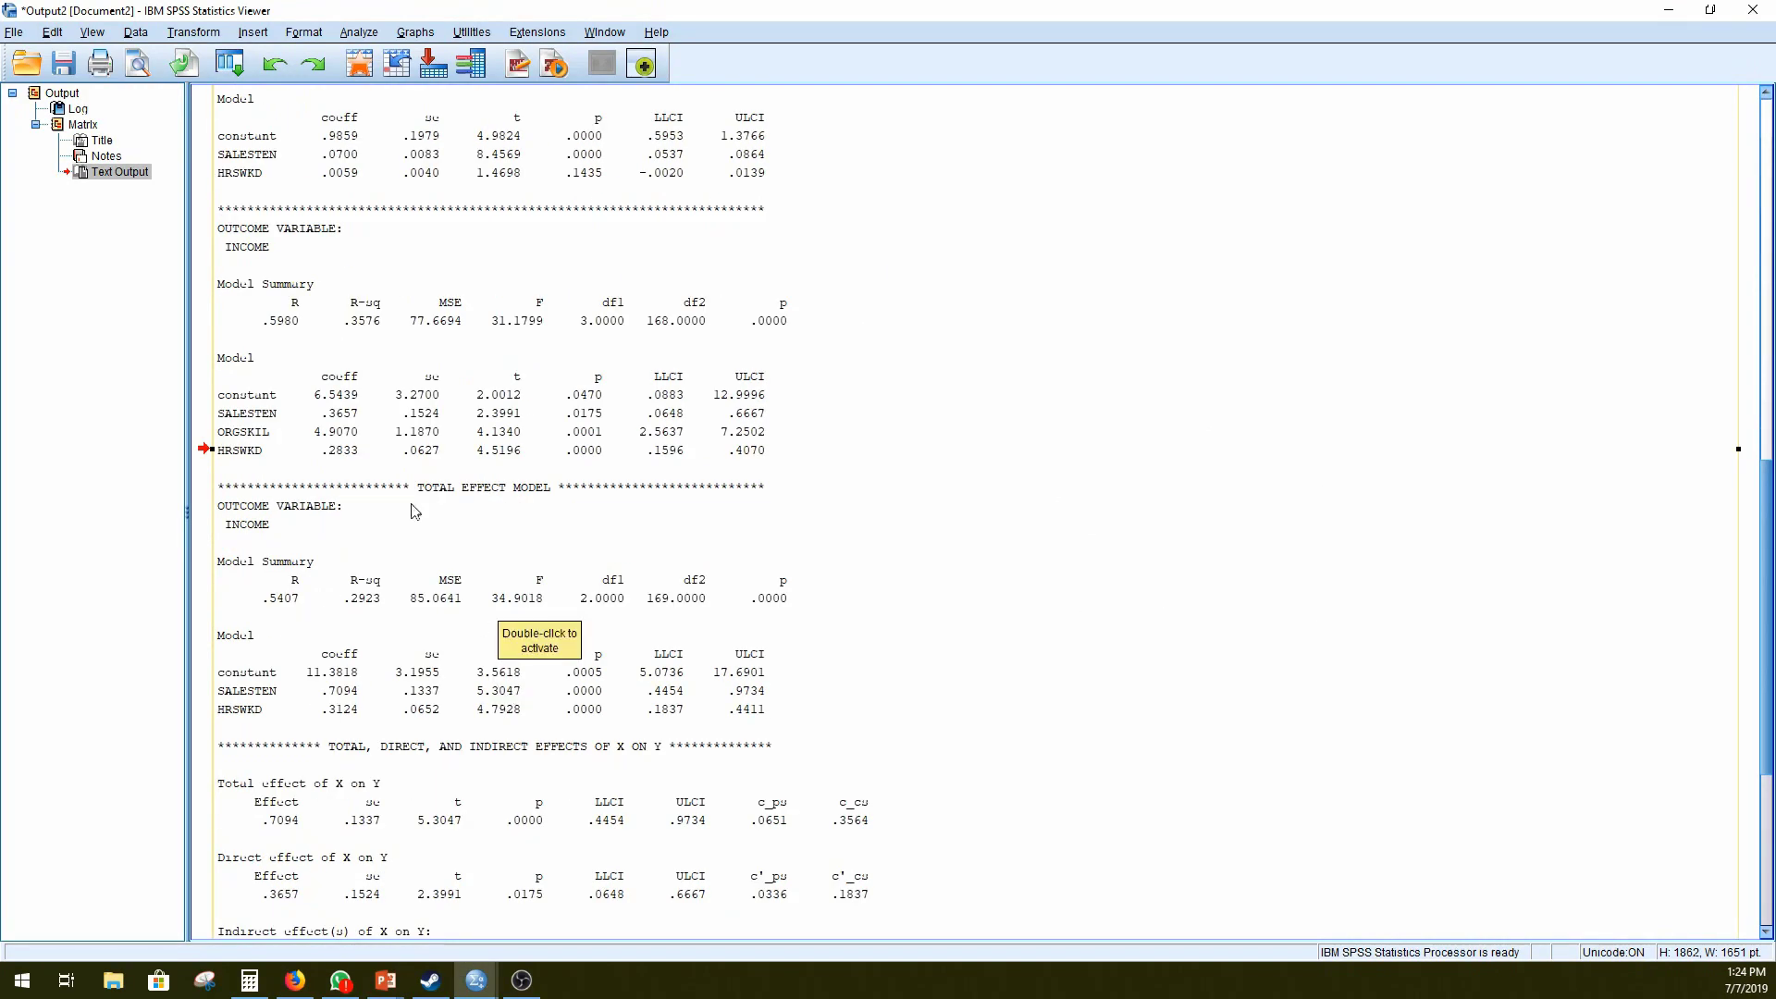
pyautogui.scroll(6, 1060, 552)
pyautogui.scroll(-3, 1017, 531)
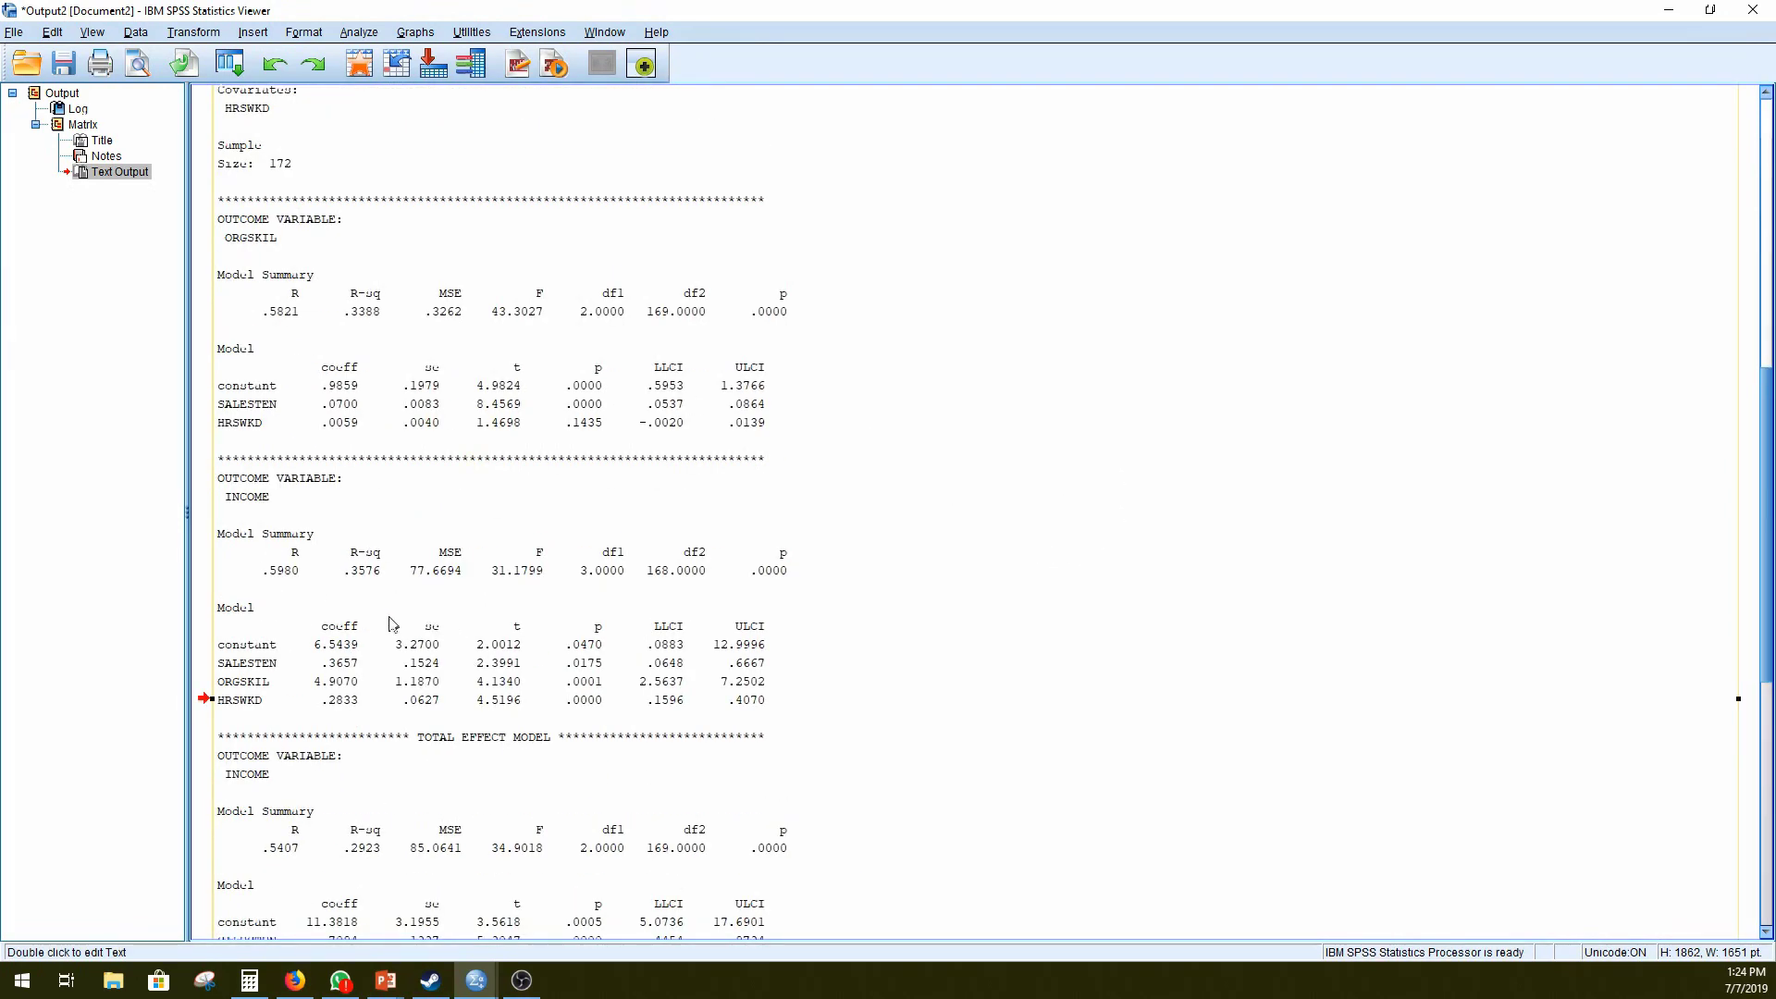
pyautogui.scroll(-2, 390, 622)
pyautogui.scroll(1, 393, 619)
pyautogui.scroll(-3, 398, 618)
pyautogui.scroll(3, 404, 615)
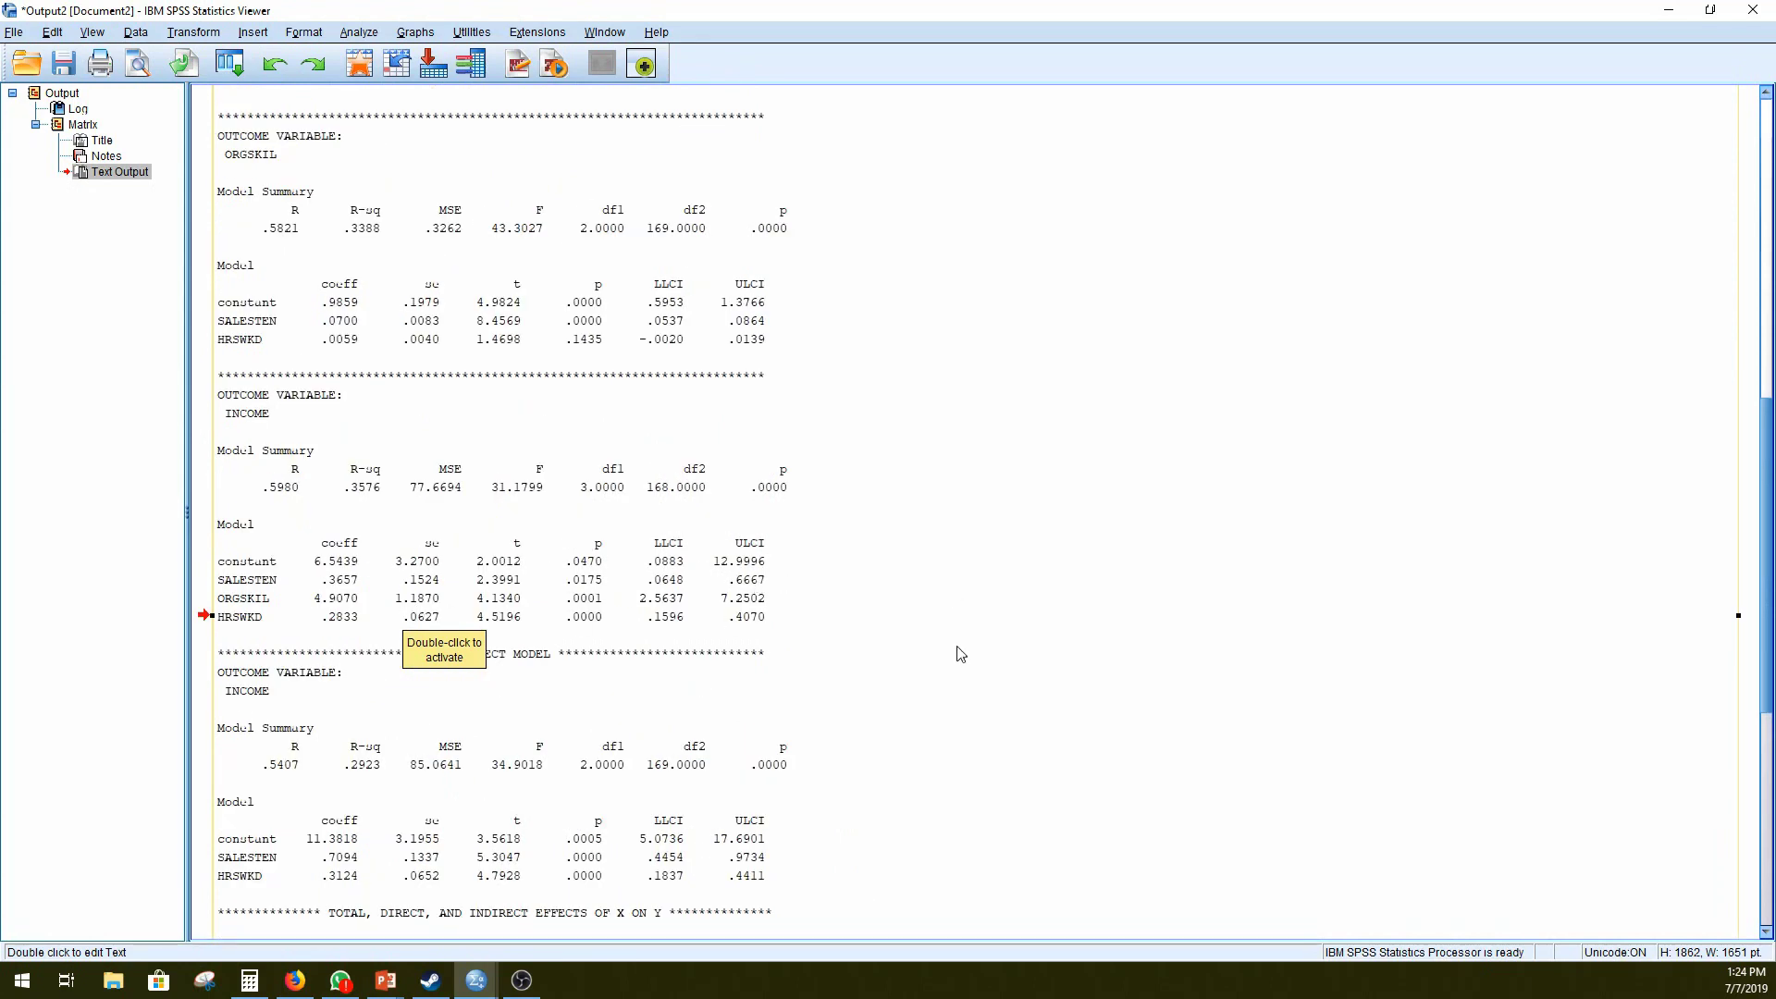
pyautogui.scroll(-1, 1170, 674)
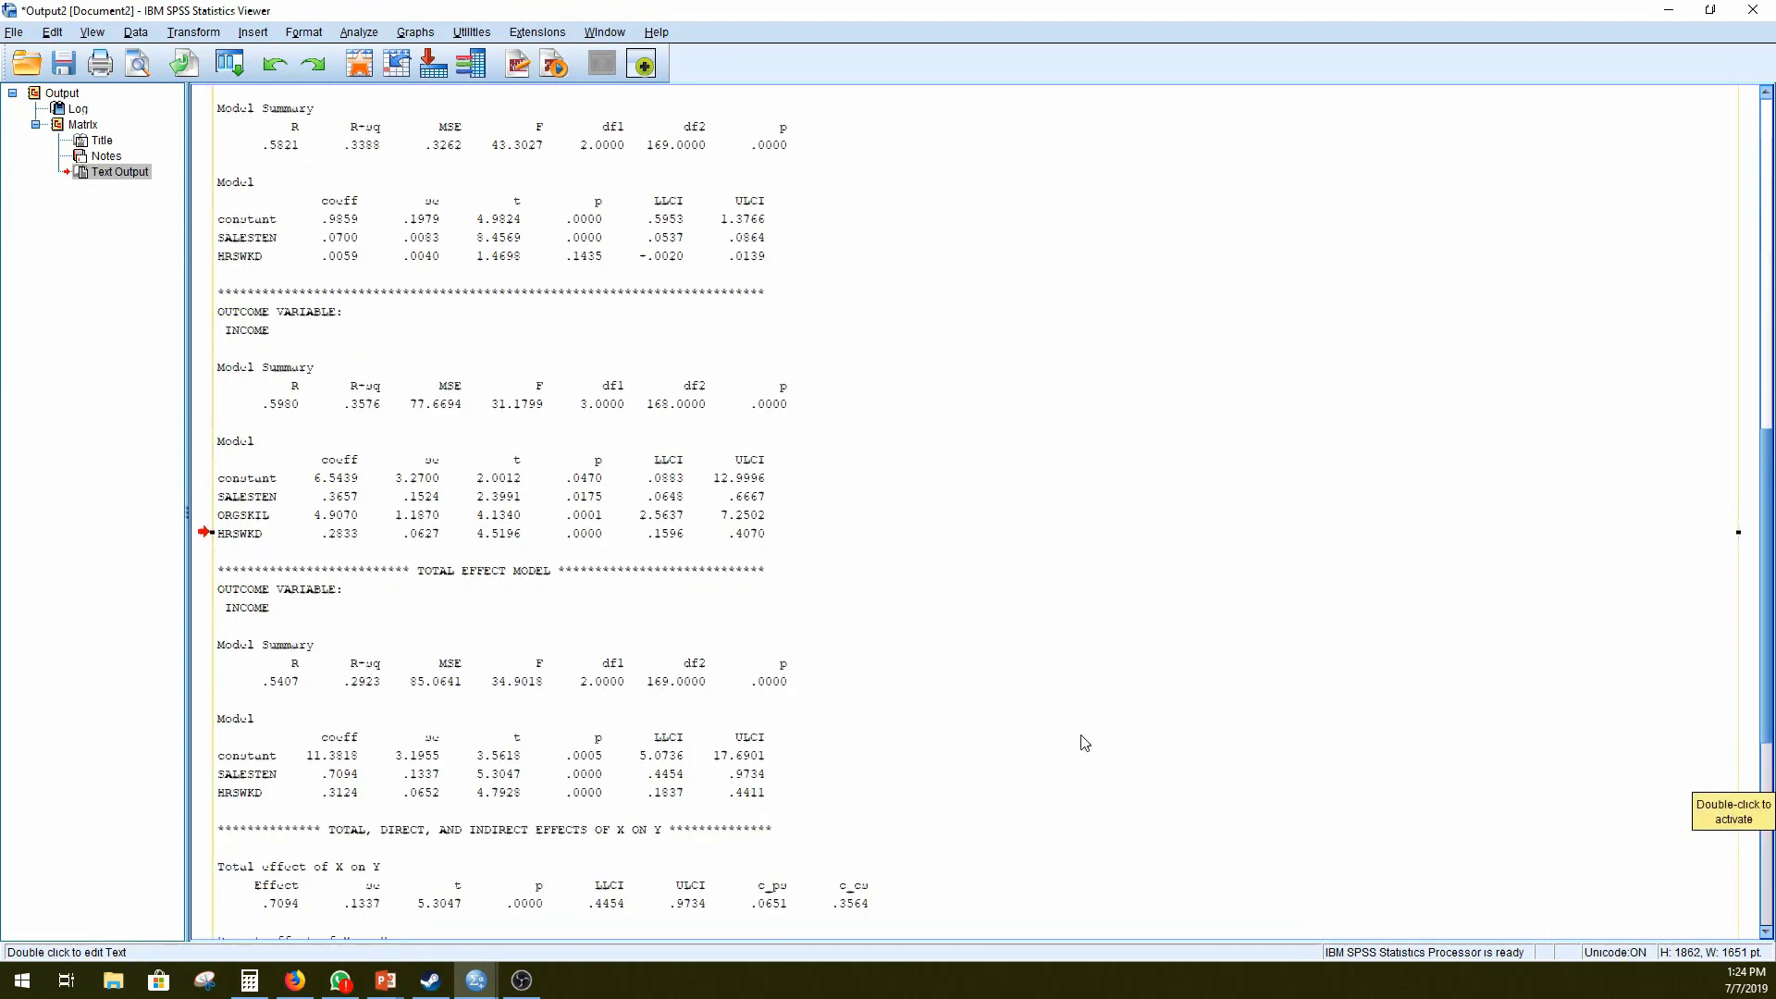
pyautogui.scroll(-2, 1084, 743)
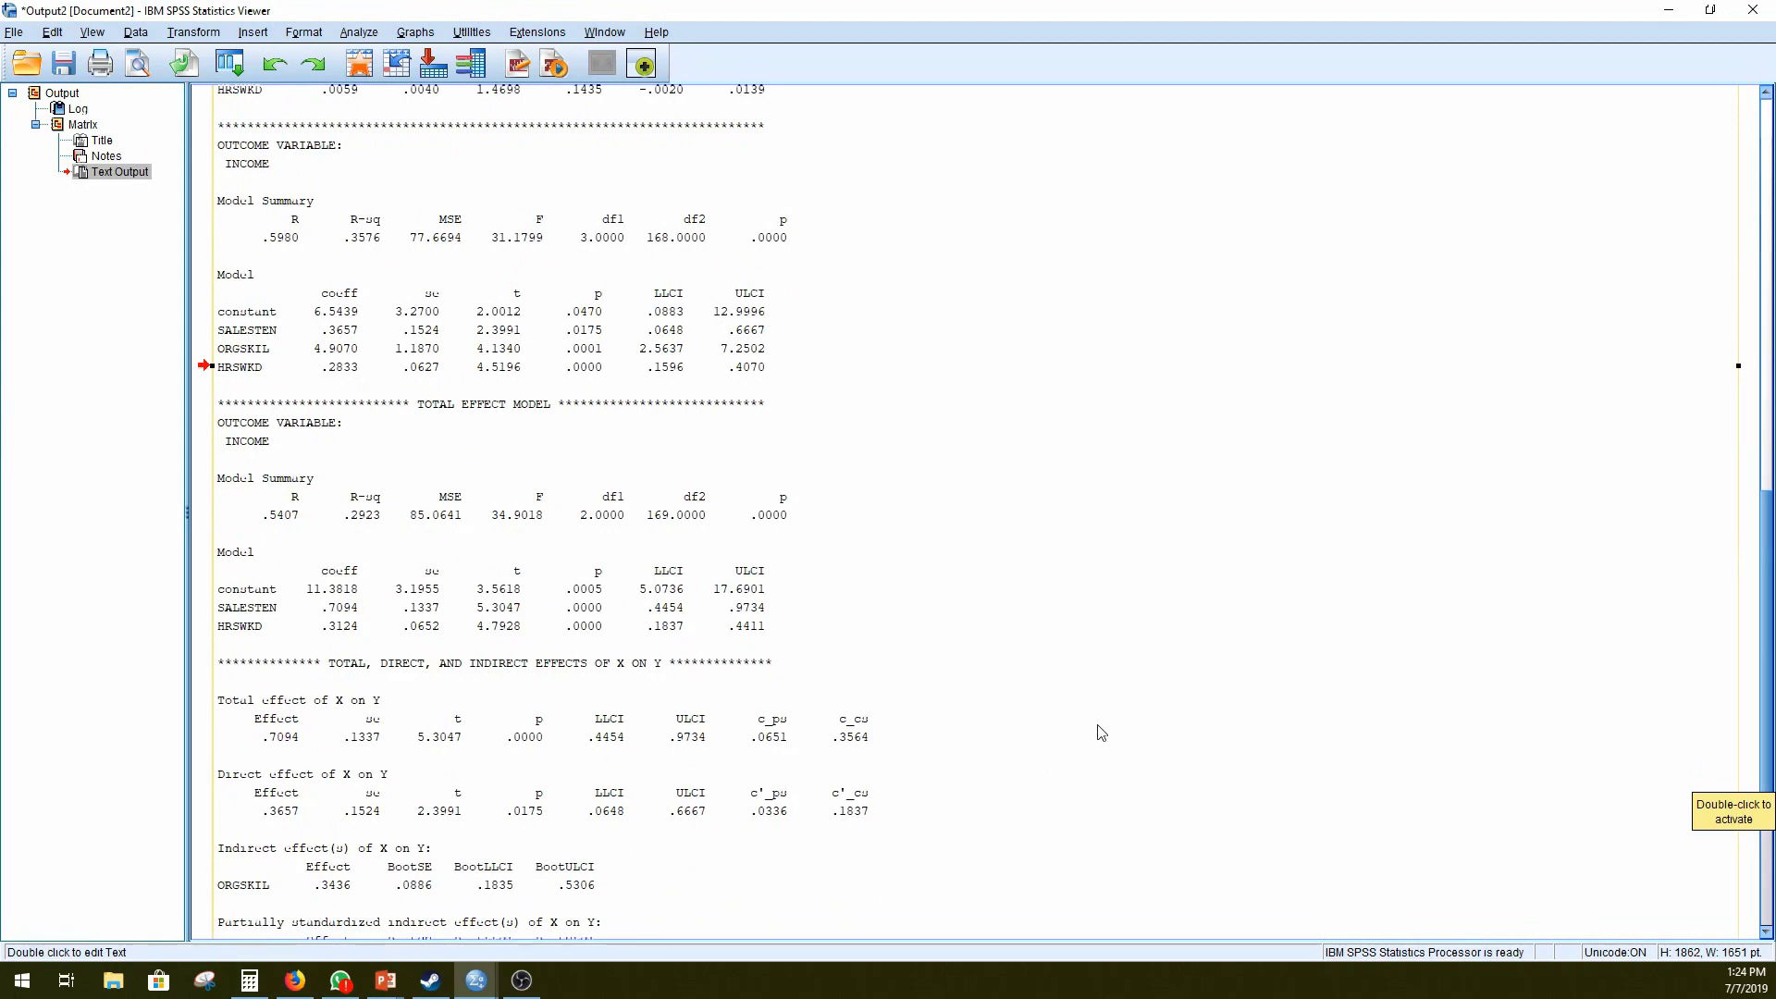
pyautogui.scroll(-2, 1100, 733)
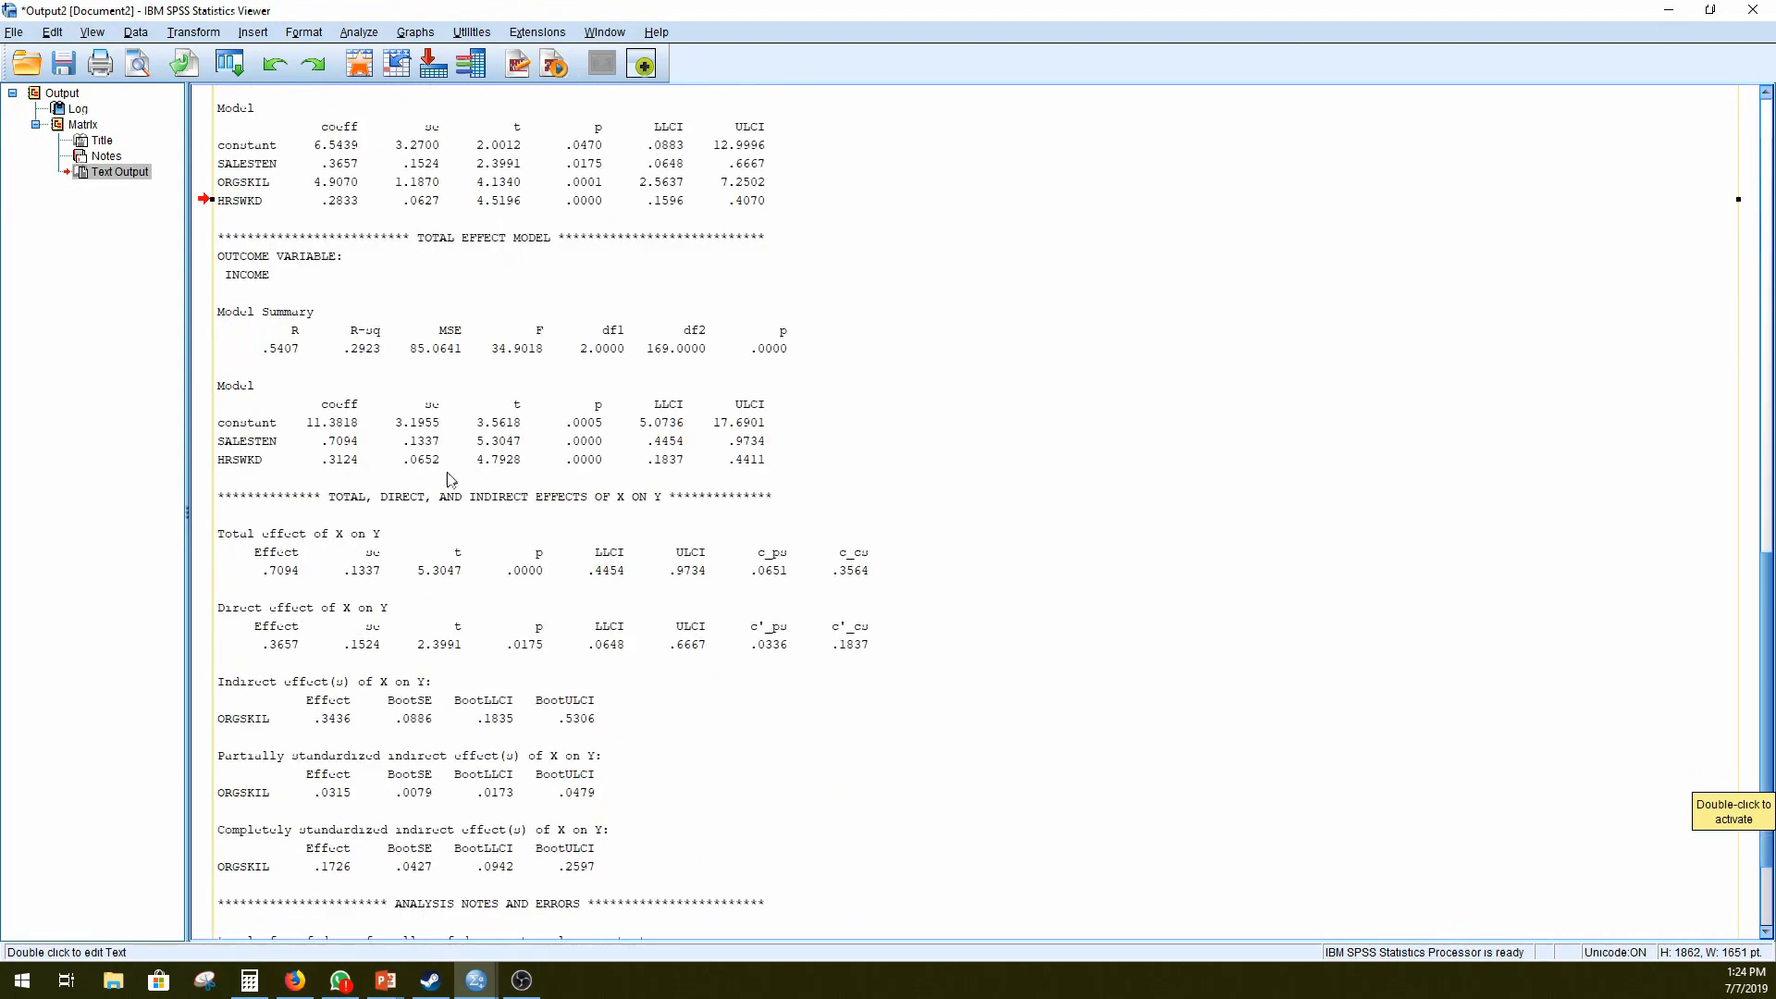
pyautogui.scroll(-1, 425, 600)
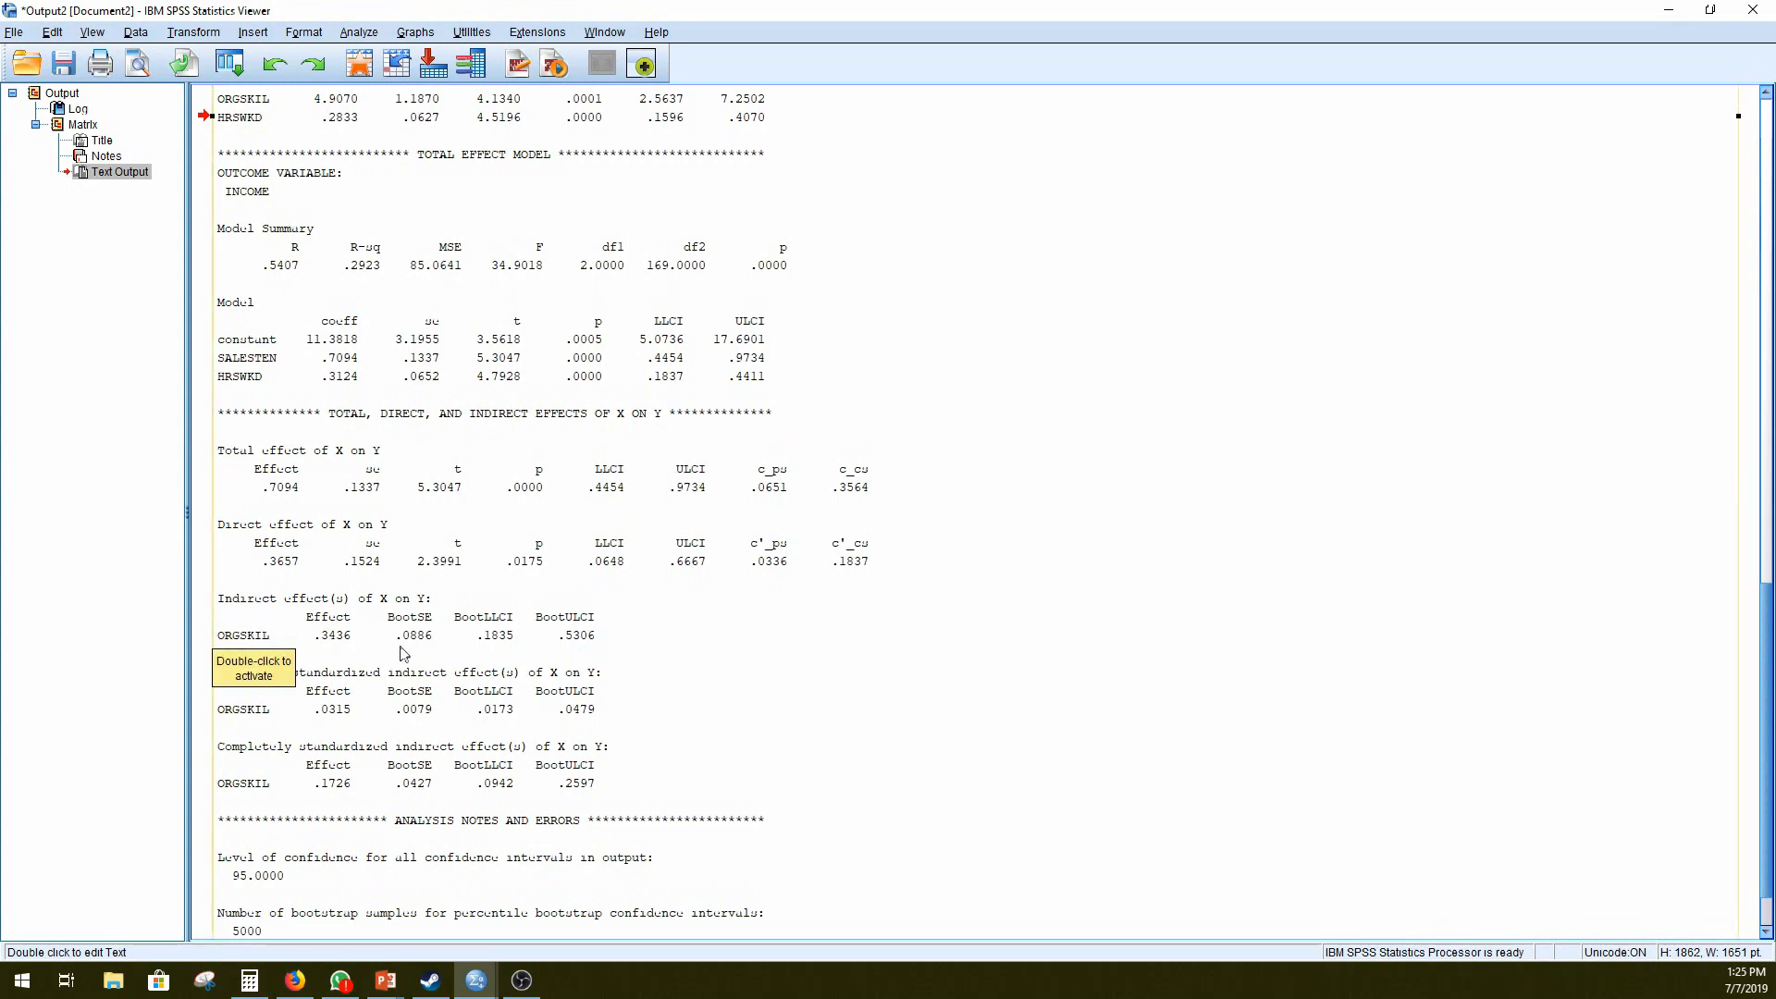
pyautogui.scroll(15, 1162, 634)
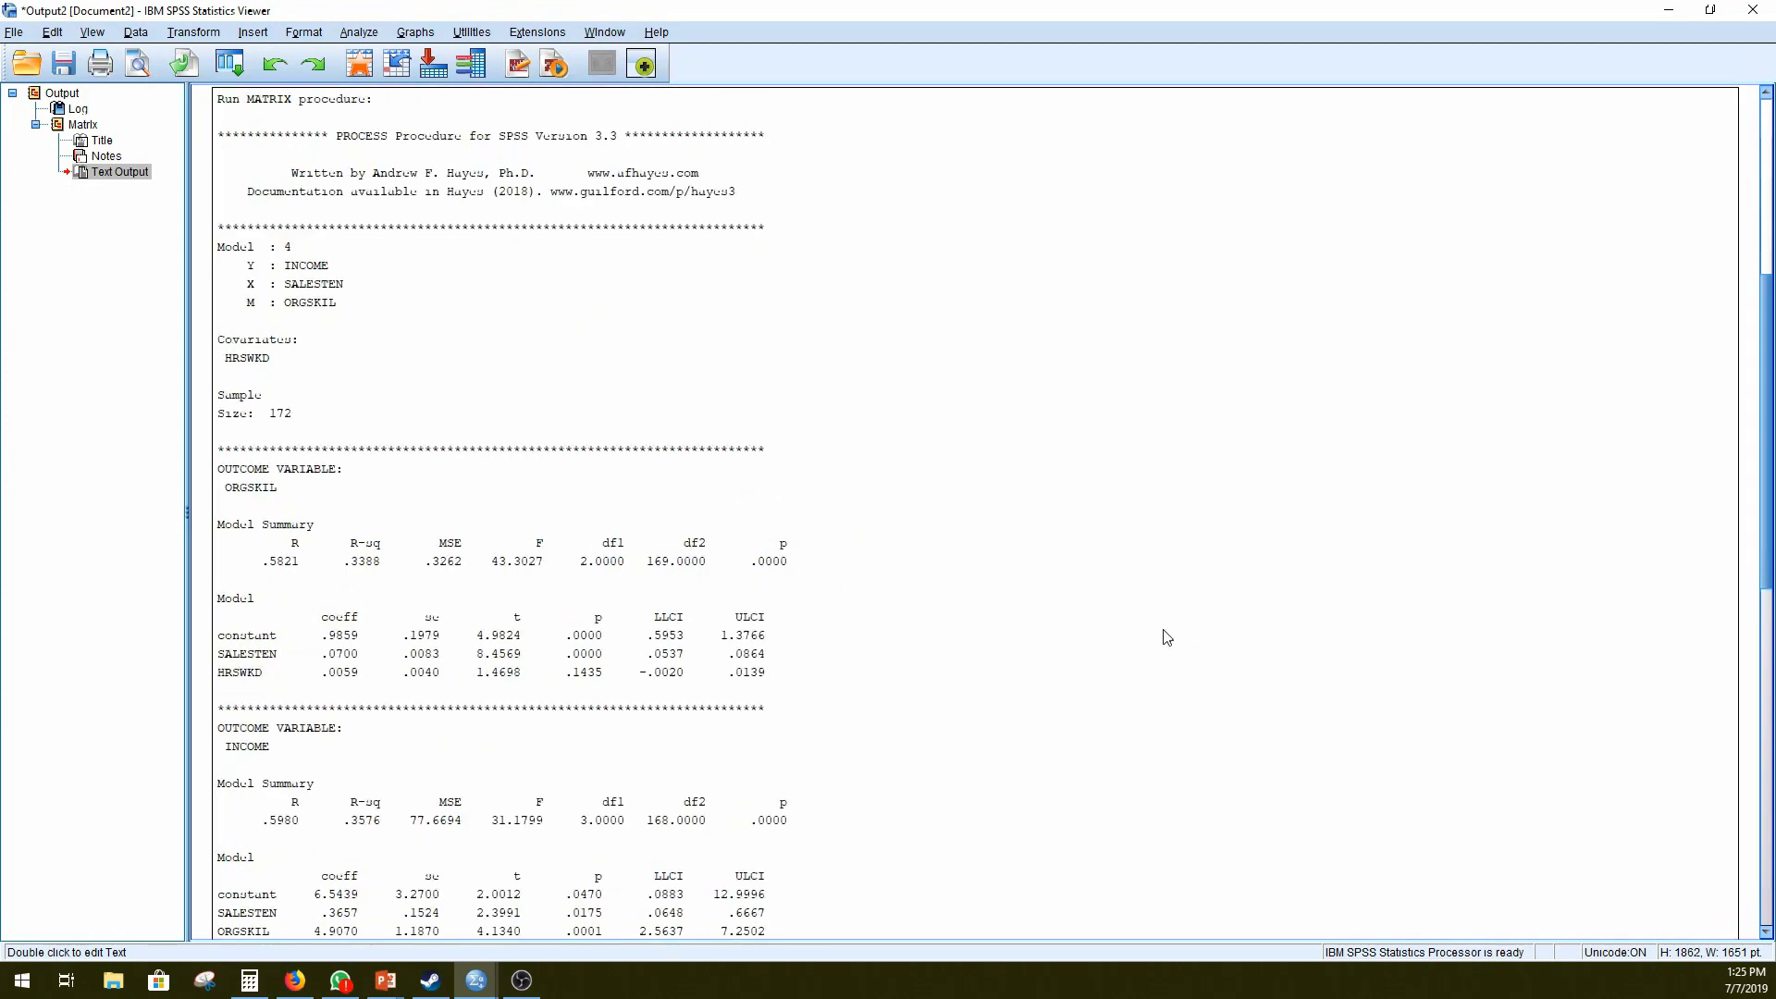
pyautogui.scroll(-13, 1143, 675)
pyautogui.scroll(2, 1137, 674)
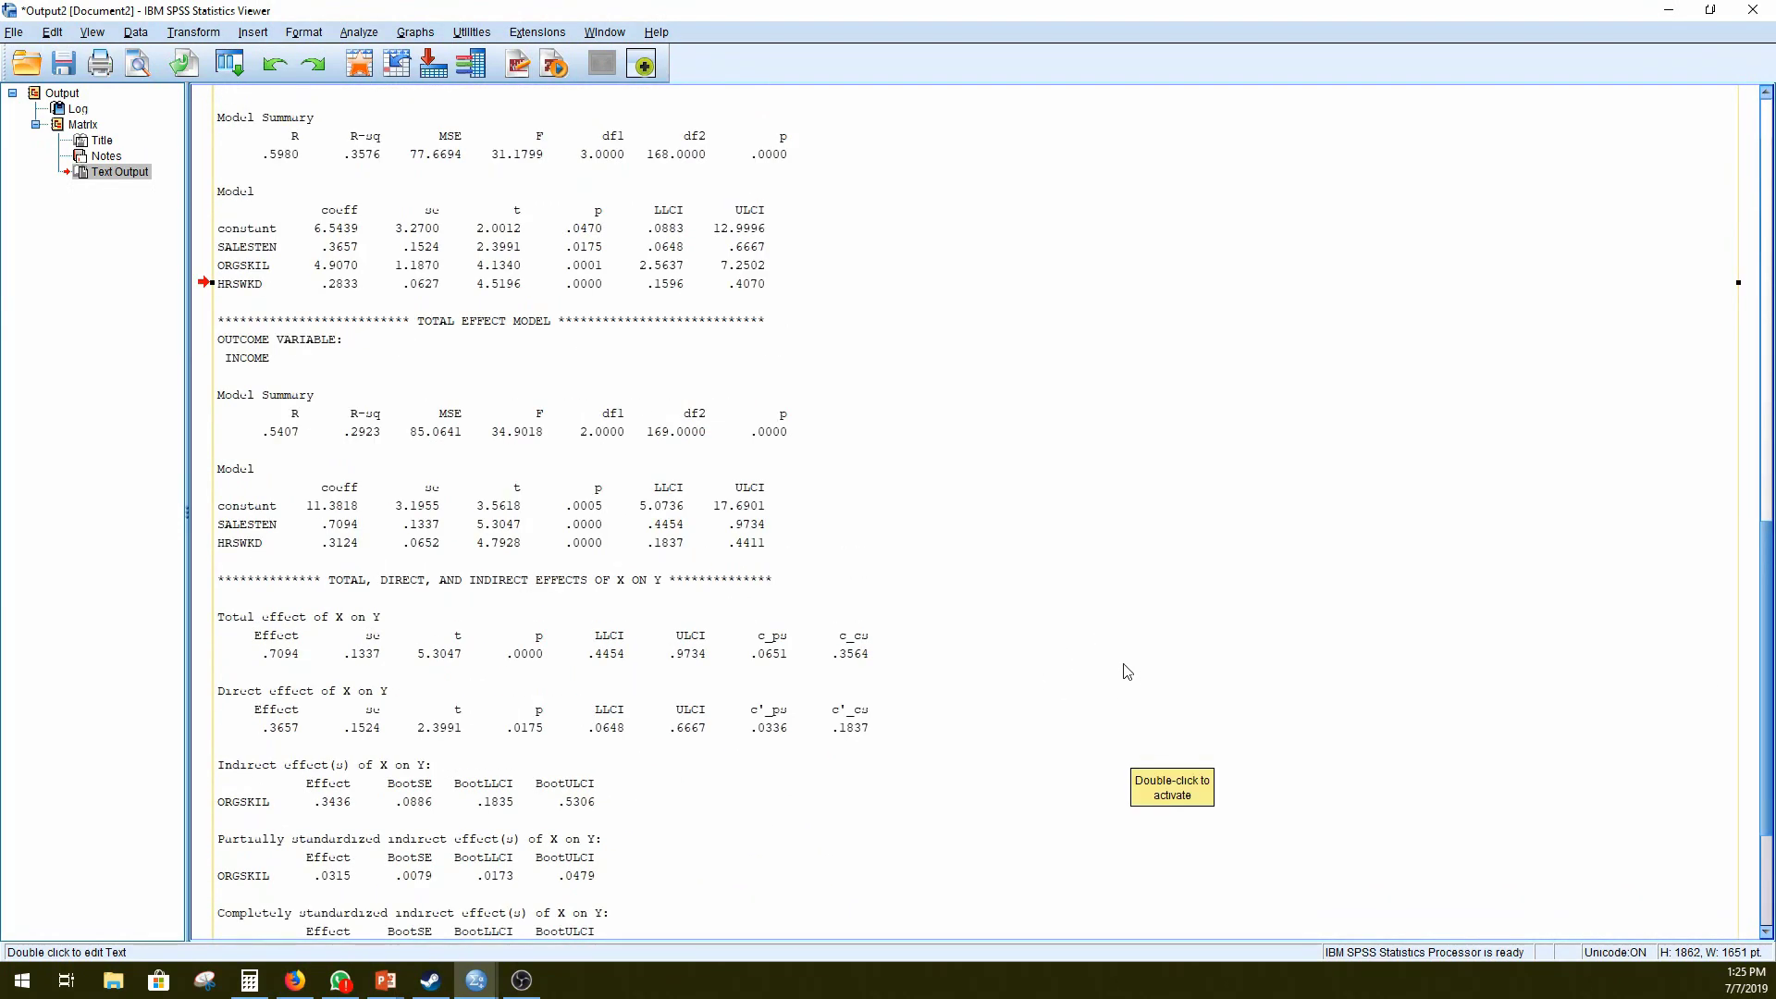
pyautogui.scroll(-2, 955, 548)
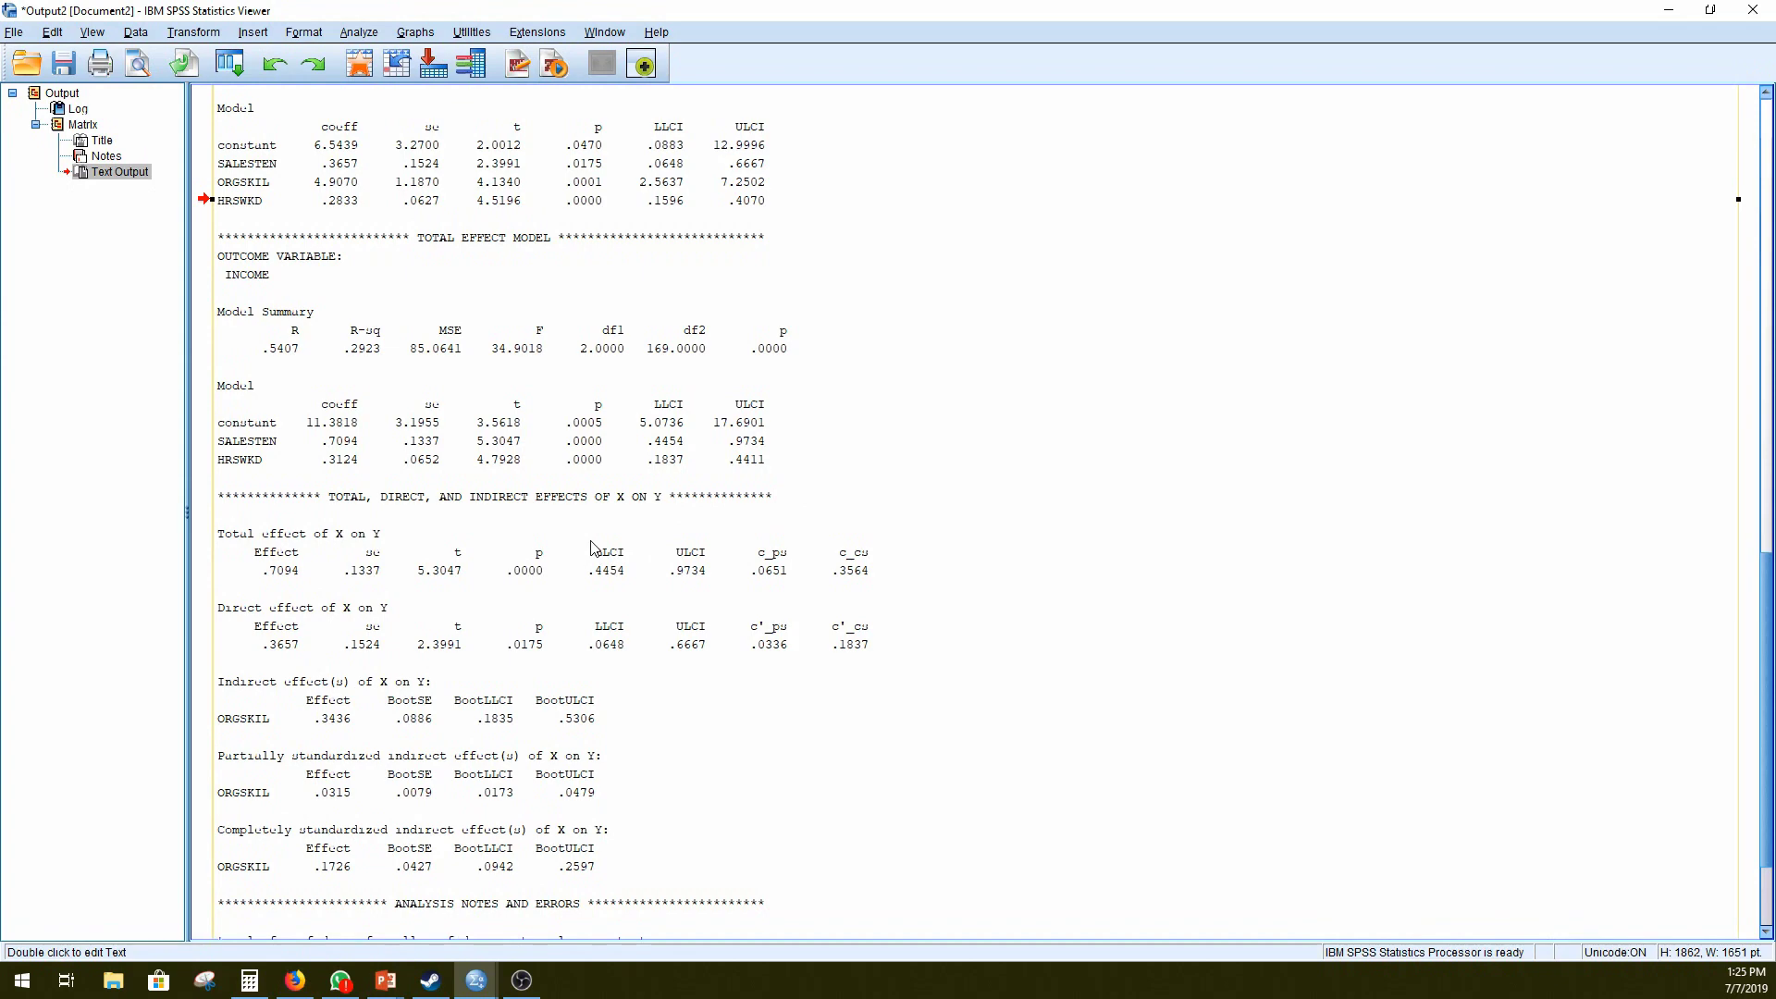
pyautogui.click(250, 981)
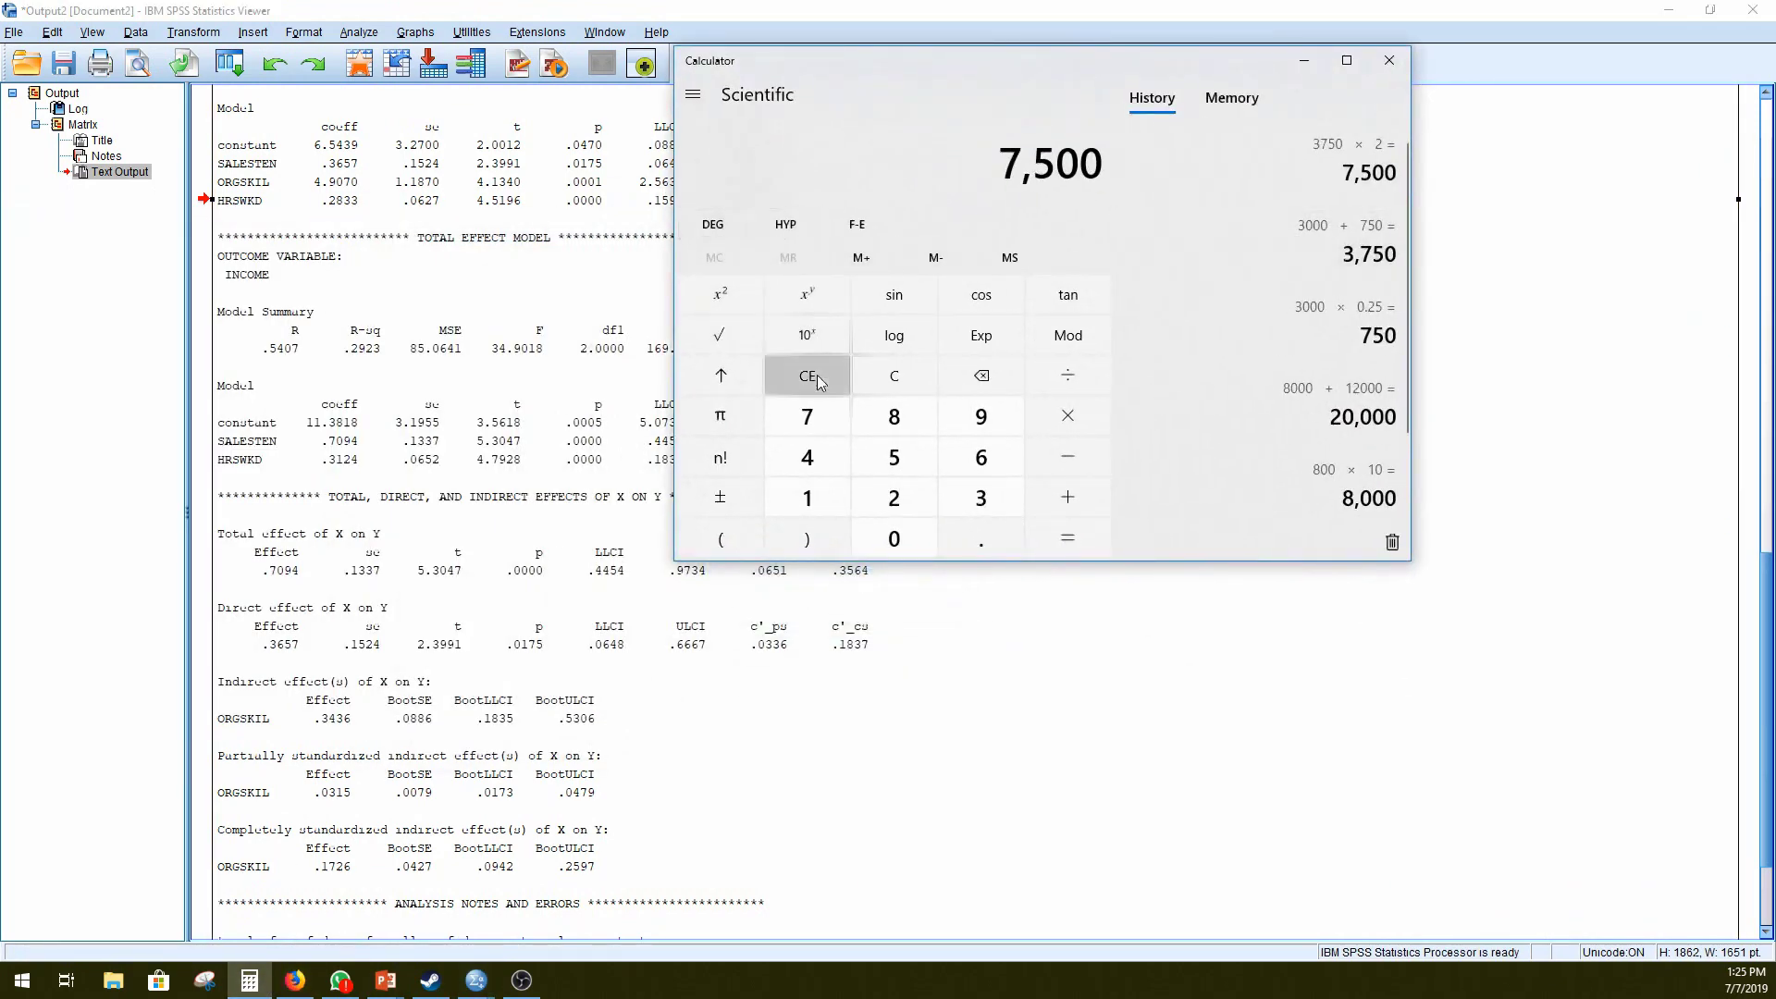
# Step: Clear the Calculator and compute 0.3436 ÷ 0.7094
pyautogui.click(818, 374)
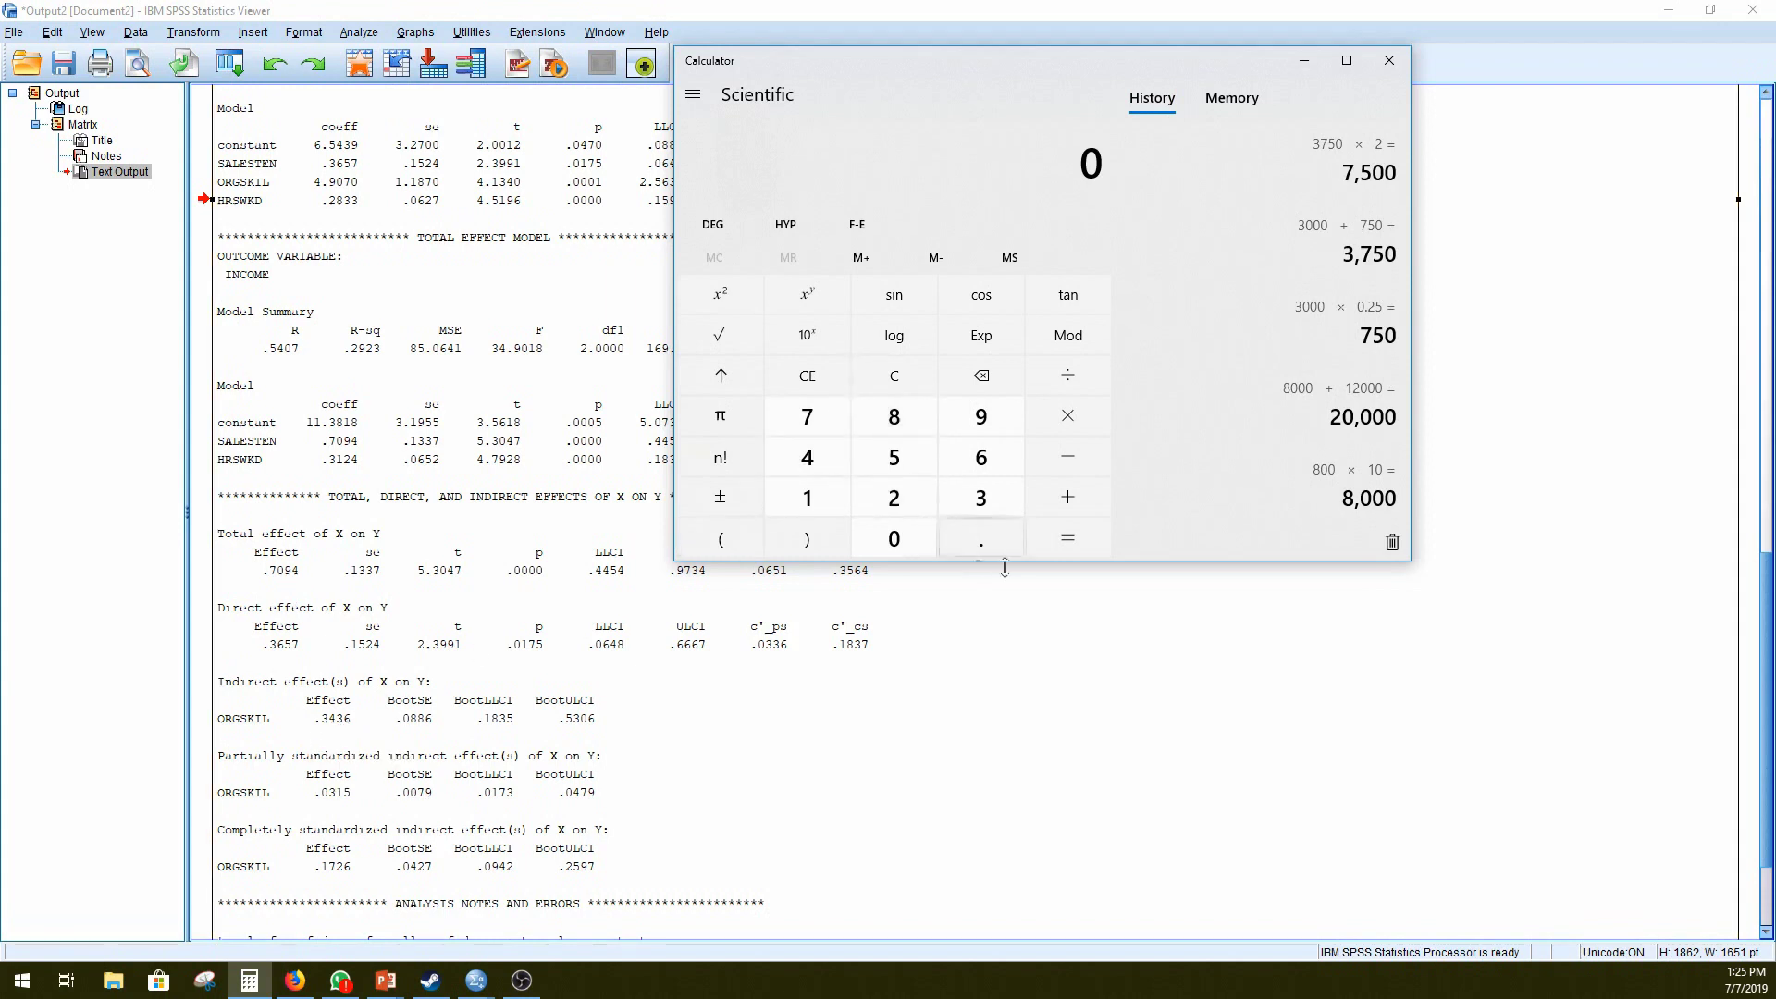
pyautogui.click(985, 541)
pyautogui.click(980, 500)
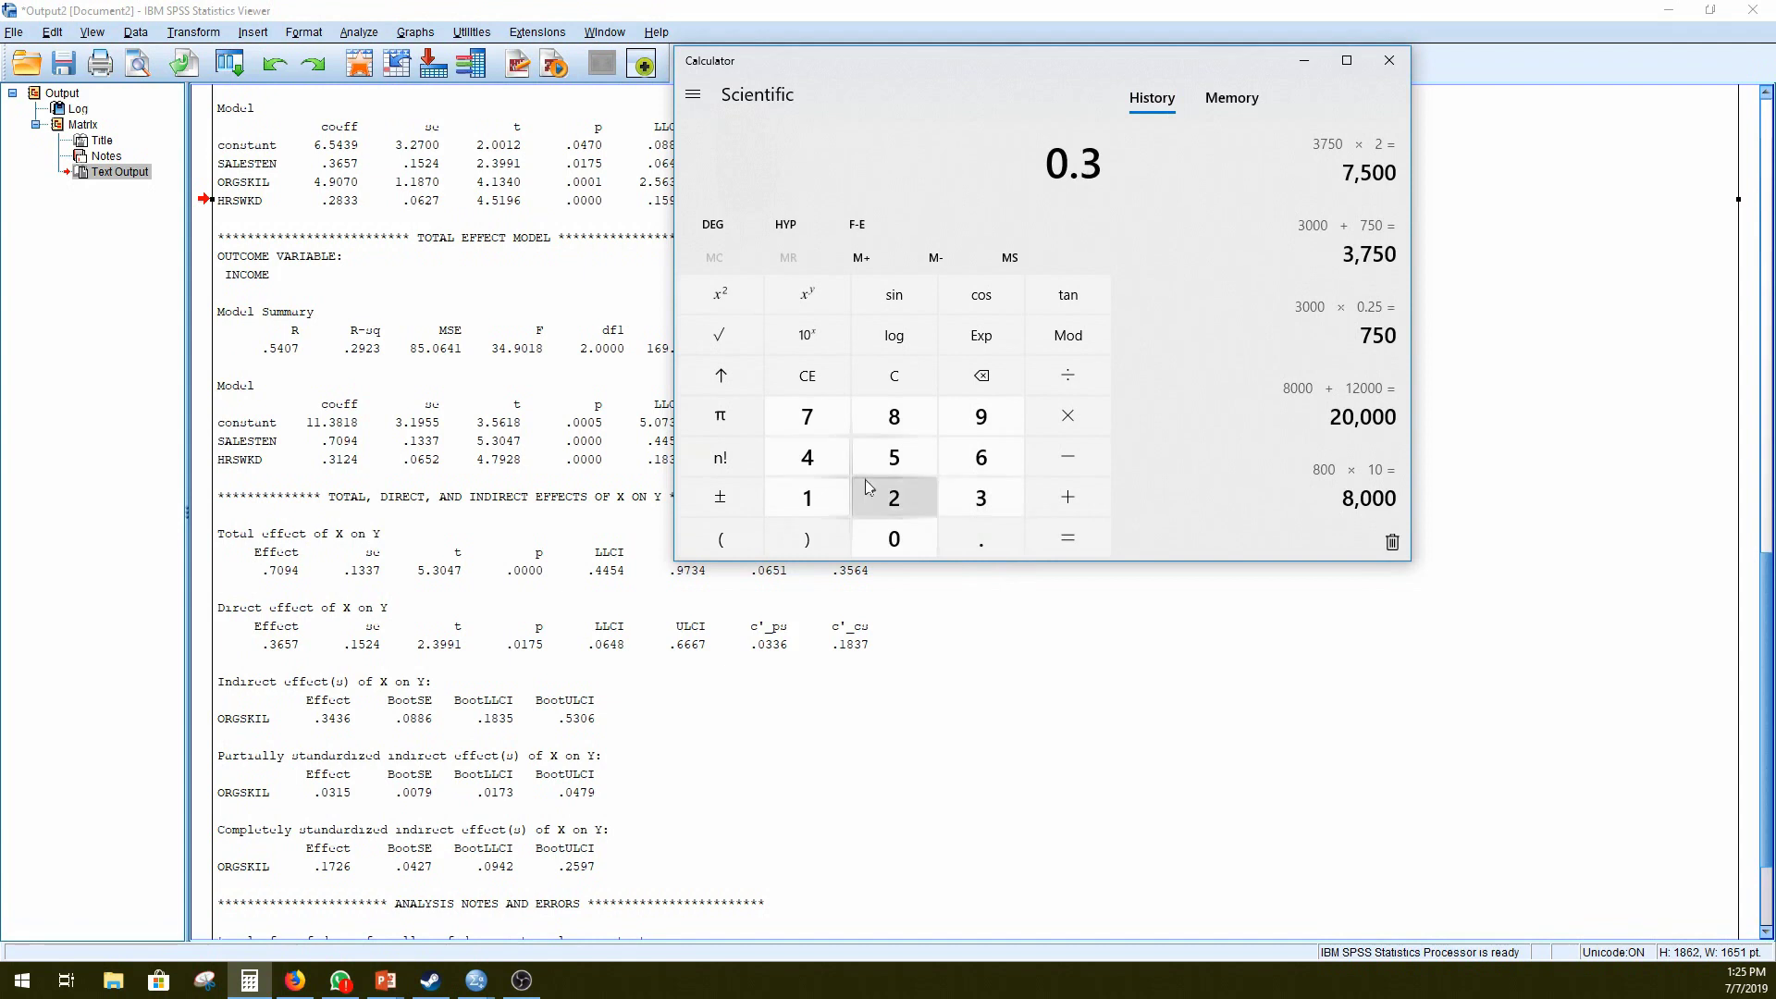
pyautogui.click(807, 459)
pyautogui.click(981, 500)
pyautogui.click(981, 456)
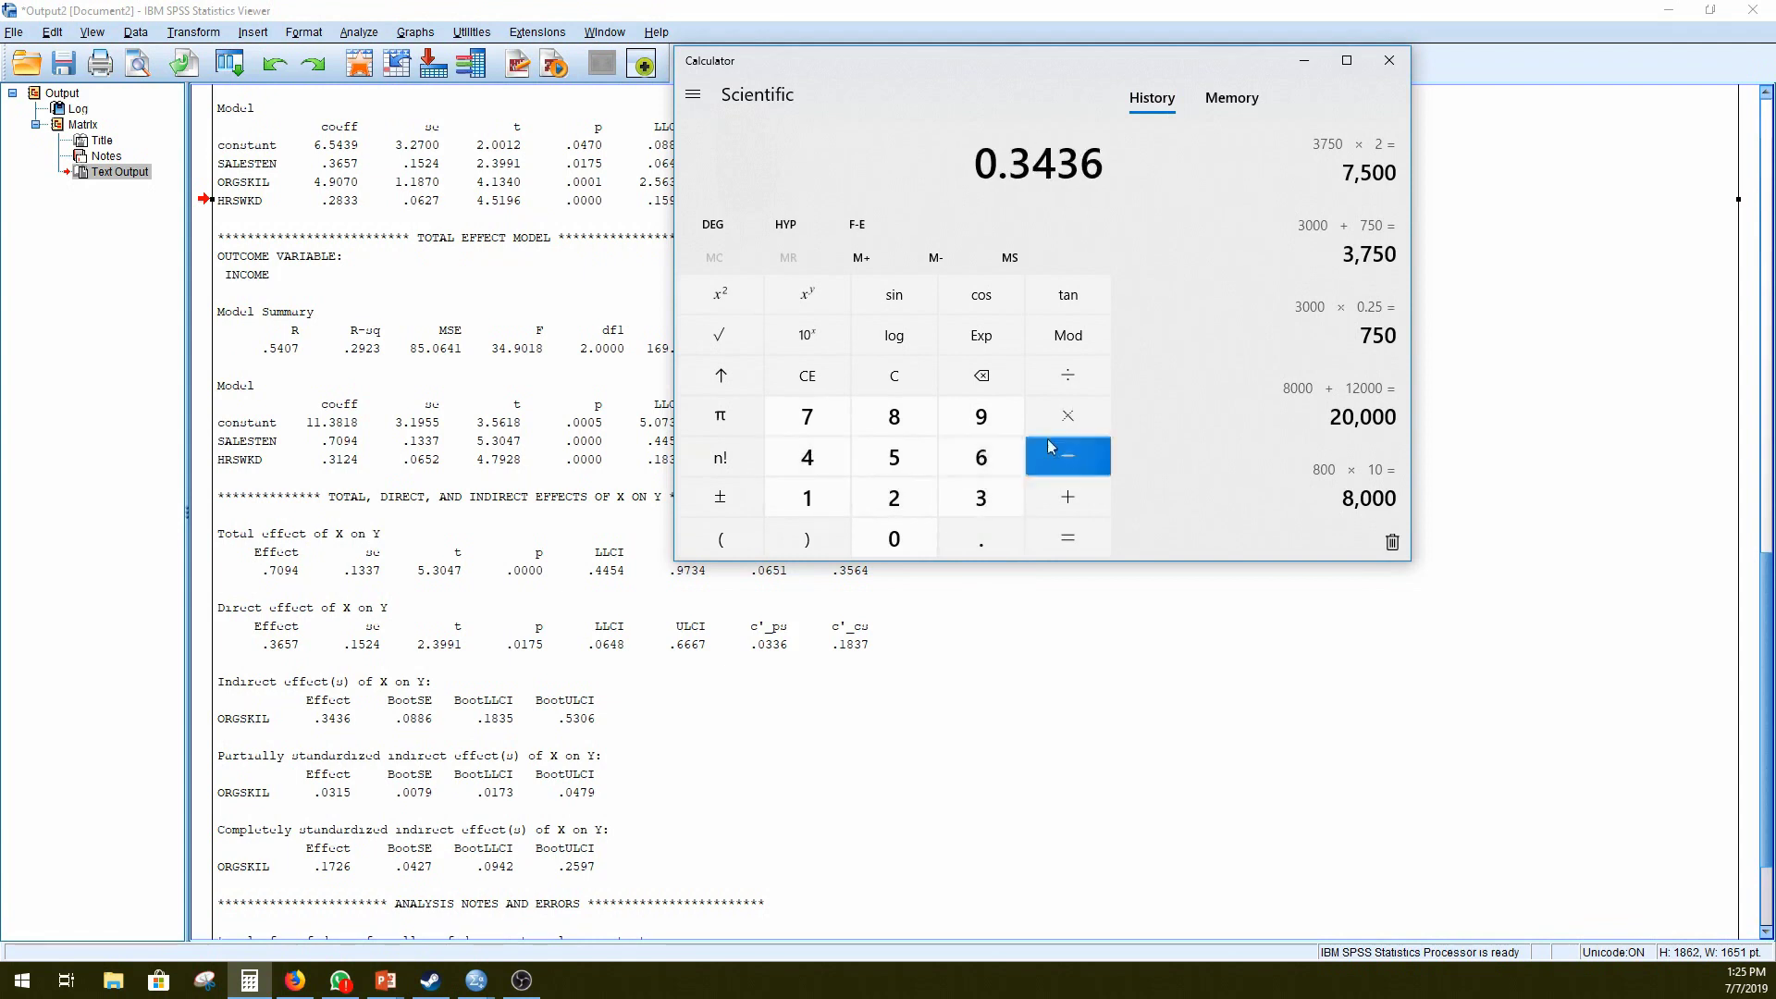
pyautogui.click(1063, 378)
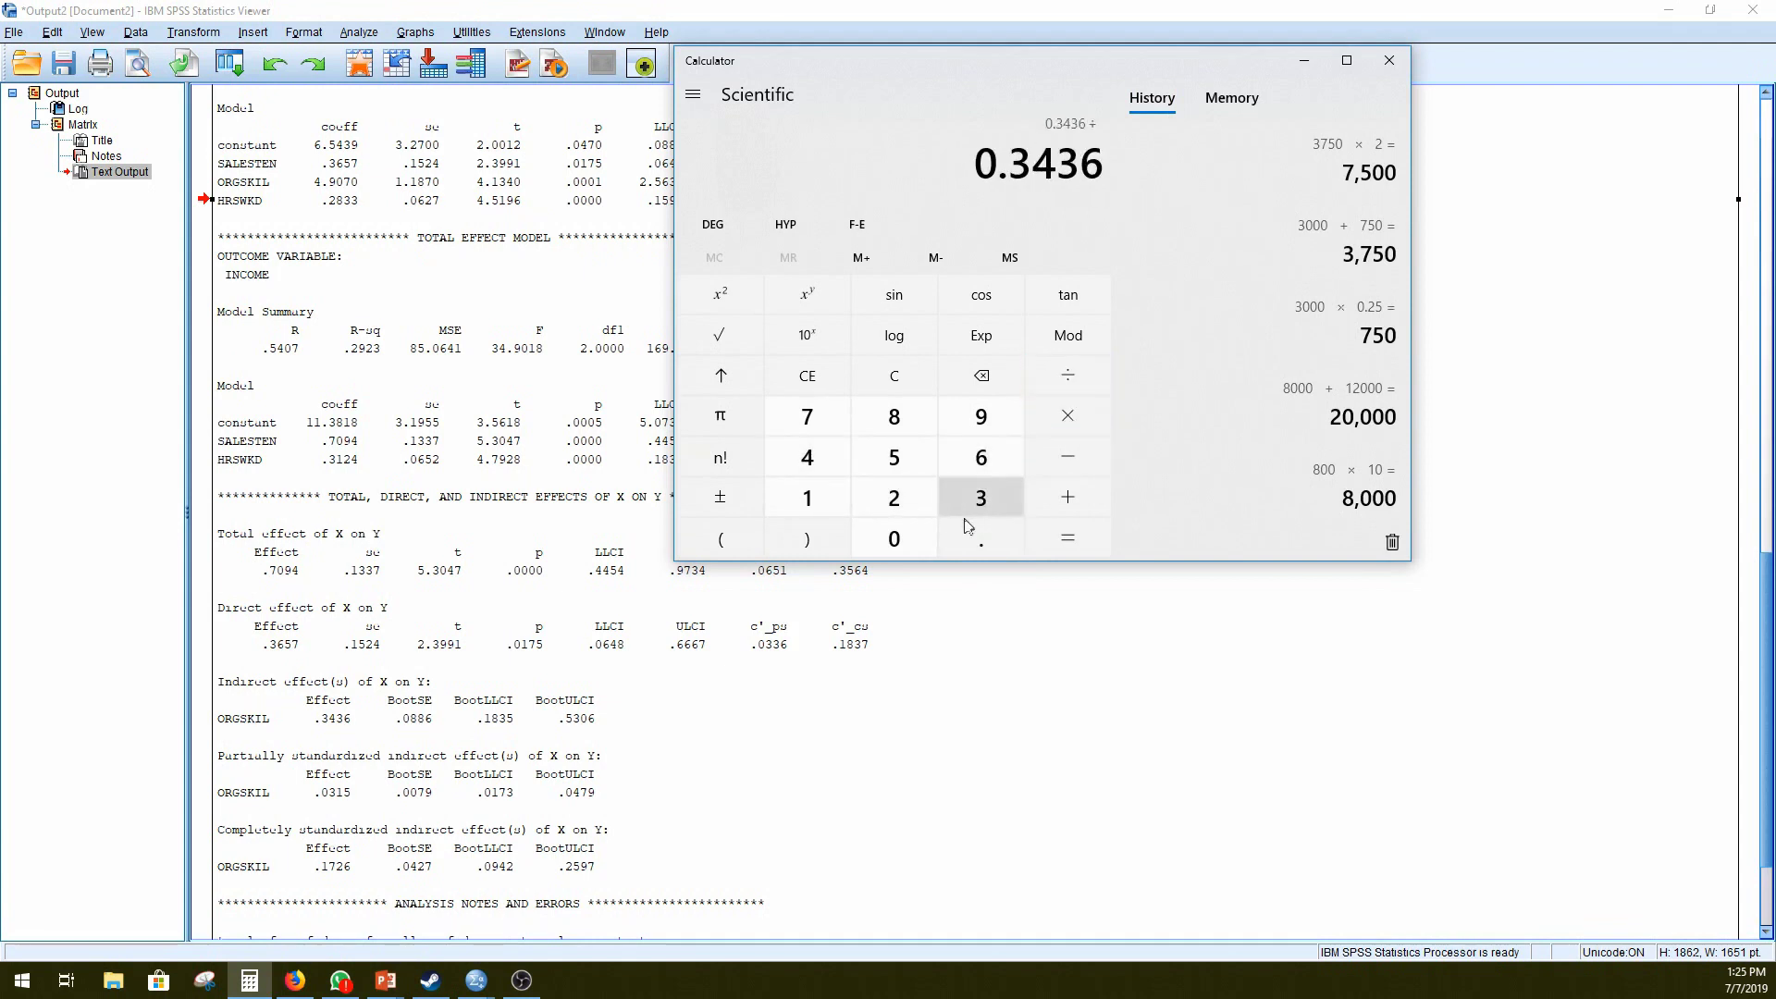
pyautogui.click(980, 538)
pyautogui.click(809, 418)
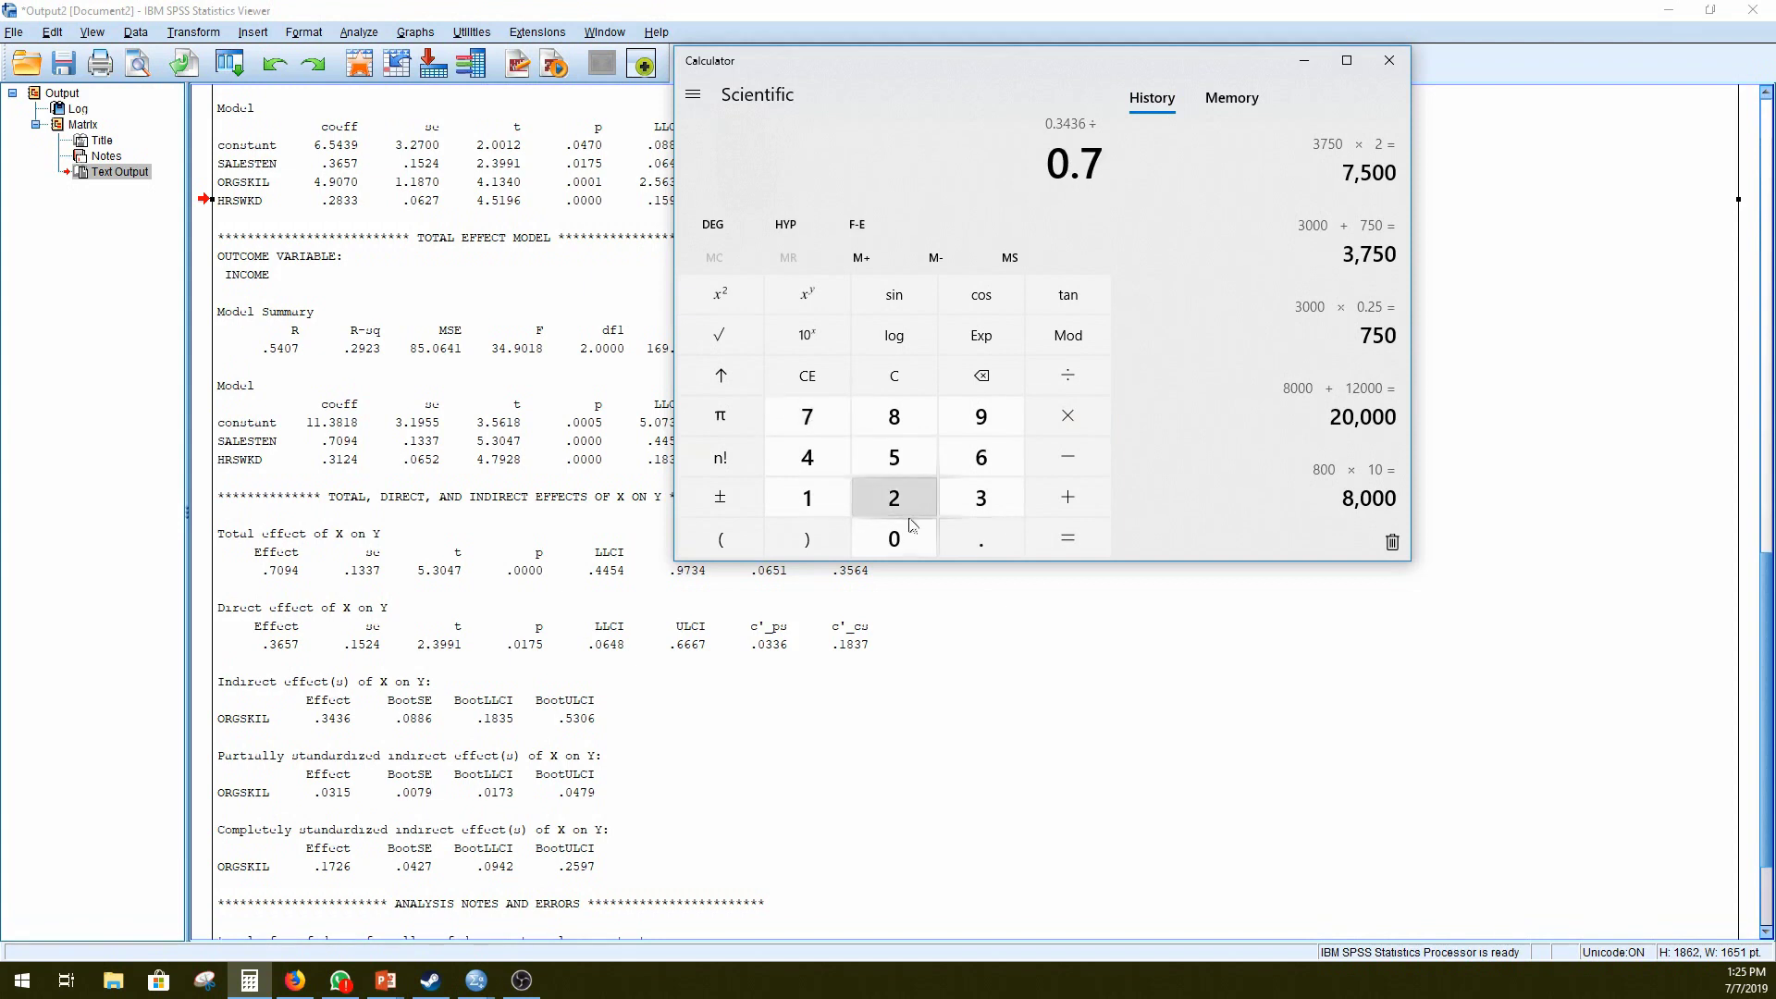
pyautogui.click(894, 538)
pyautogui.click(980, 416)
pyautogui.click(808, 459)
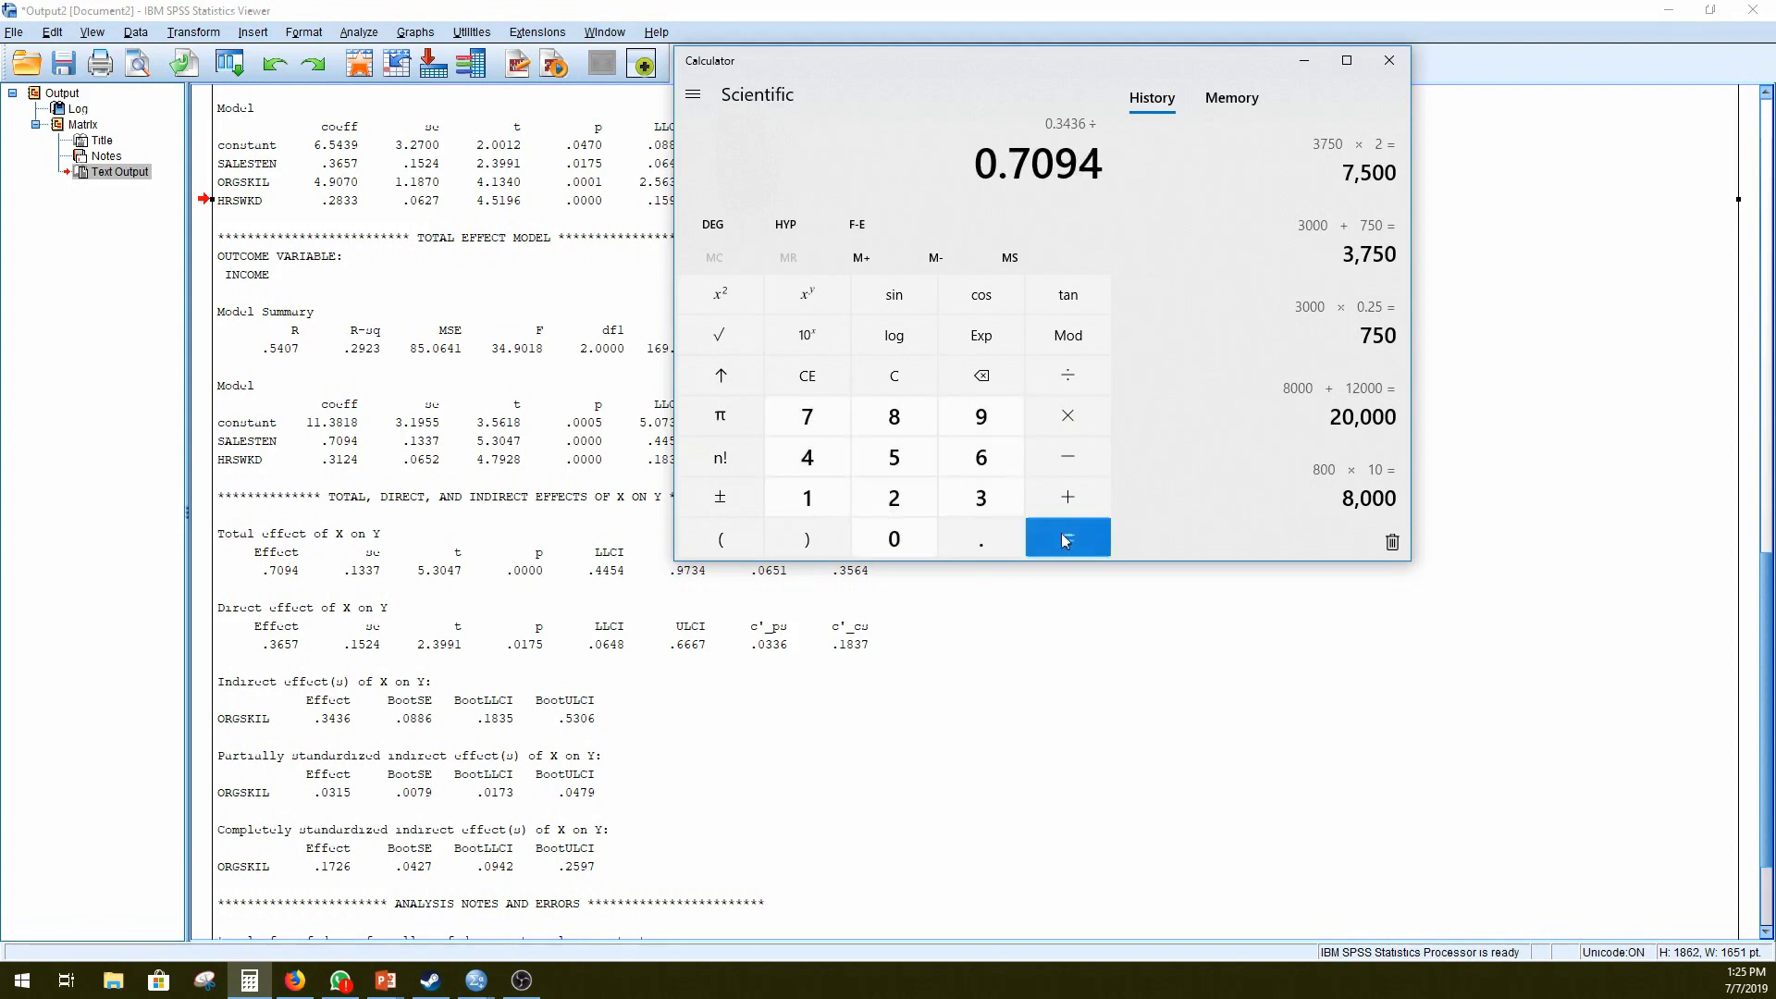
pyautogui.click(1066, 536)
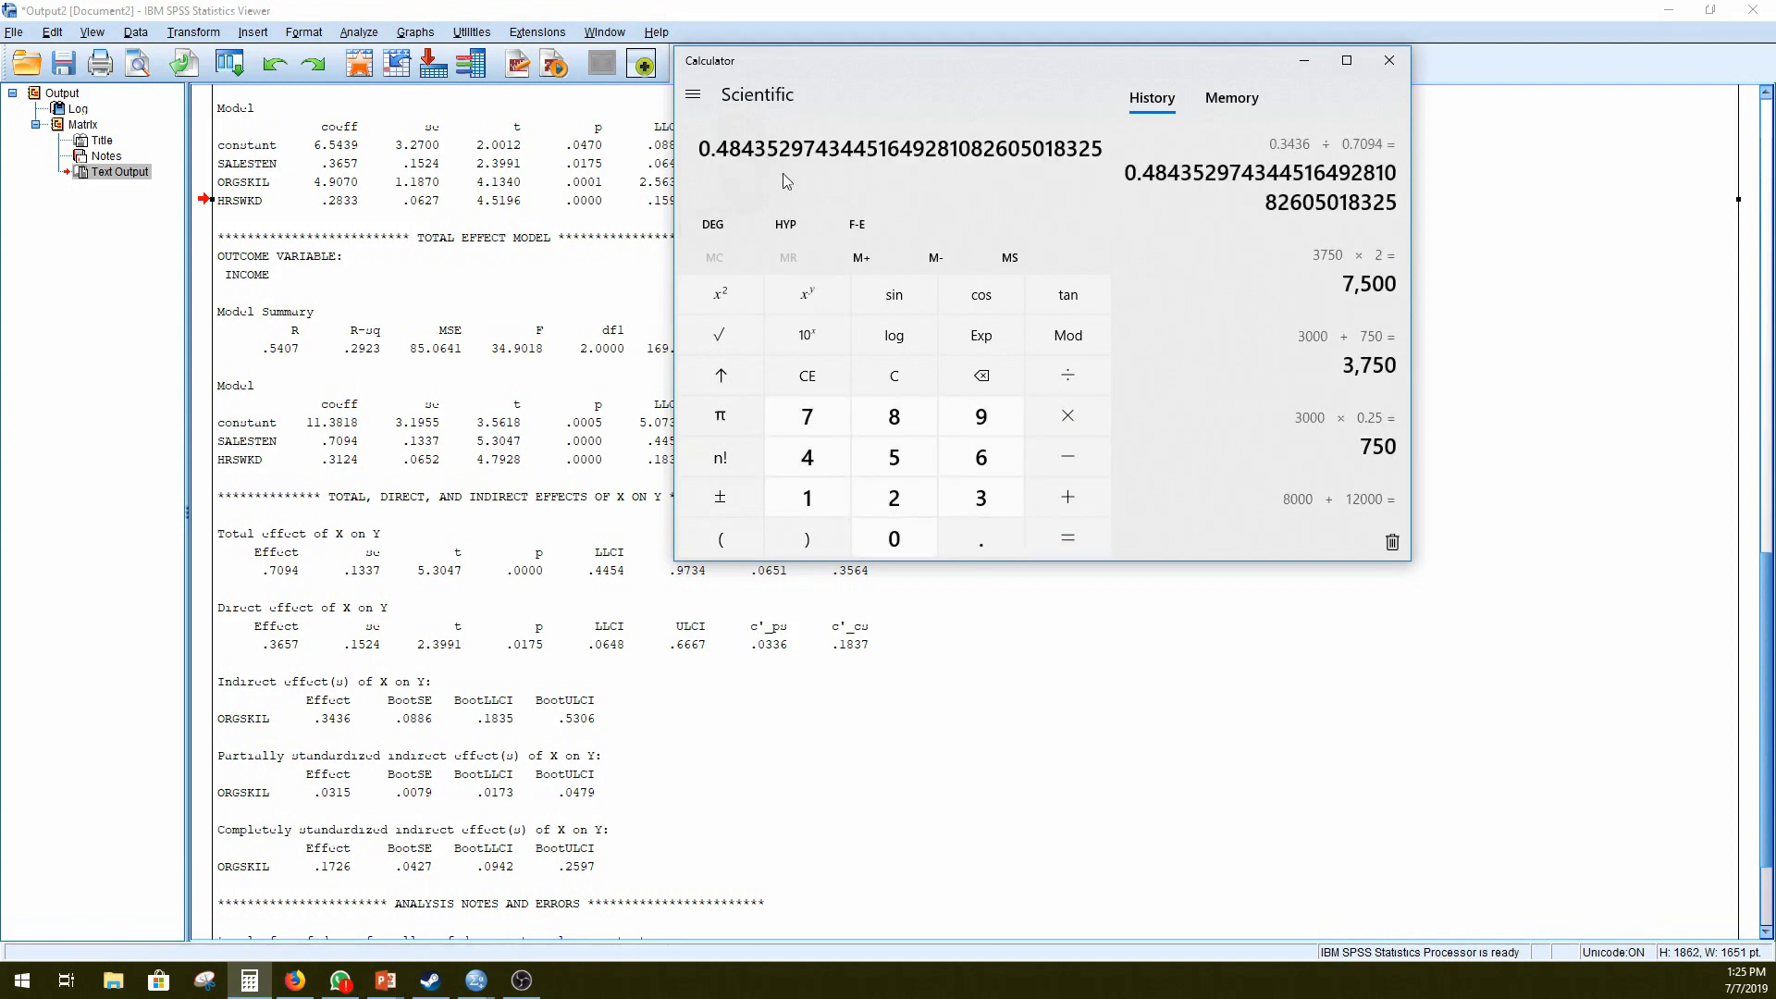
# Step: Multiply the resulting ratio by 100 to get the mediated percentage
pyautogui.click(1073, 416)
pyautogui.click(808, 498)
pyautogui.doubleClick(894, 538)
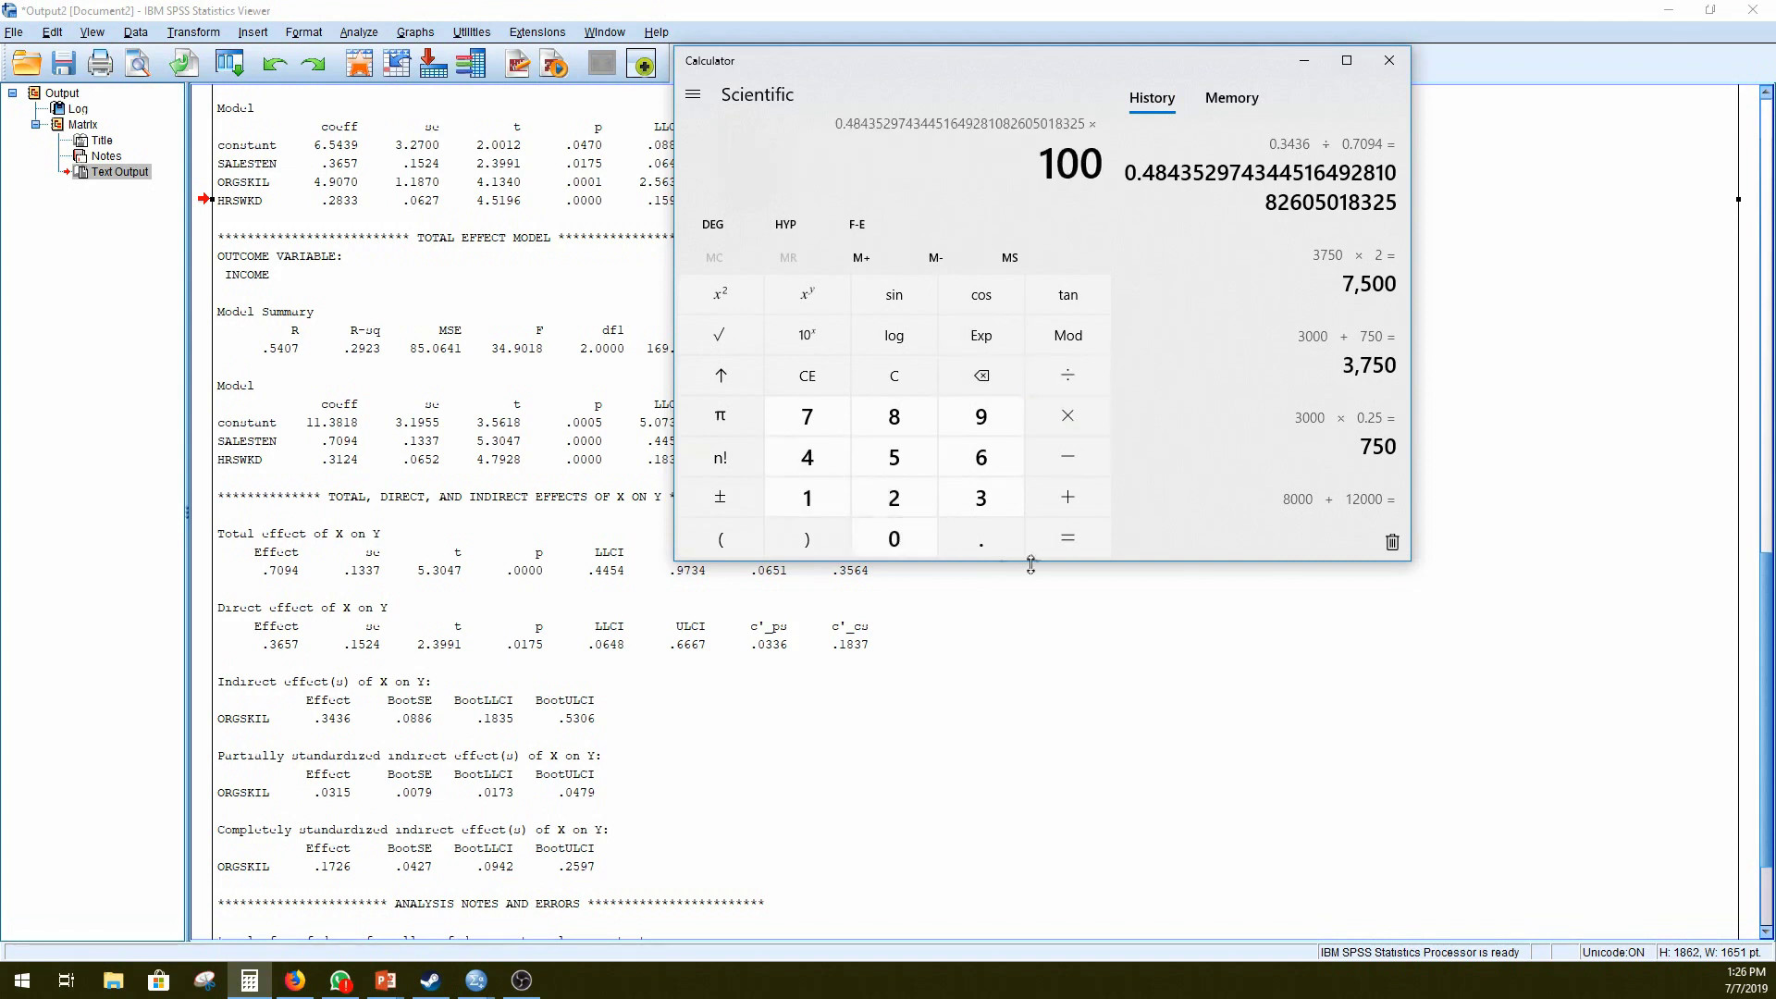
pyautogui.click(1066, 553)
# Step: Move the Calculator aside and bring the SPSS output back to the front
pyautogui.moveTo(821, 66); pyautogui.dragTo(1088, 91)
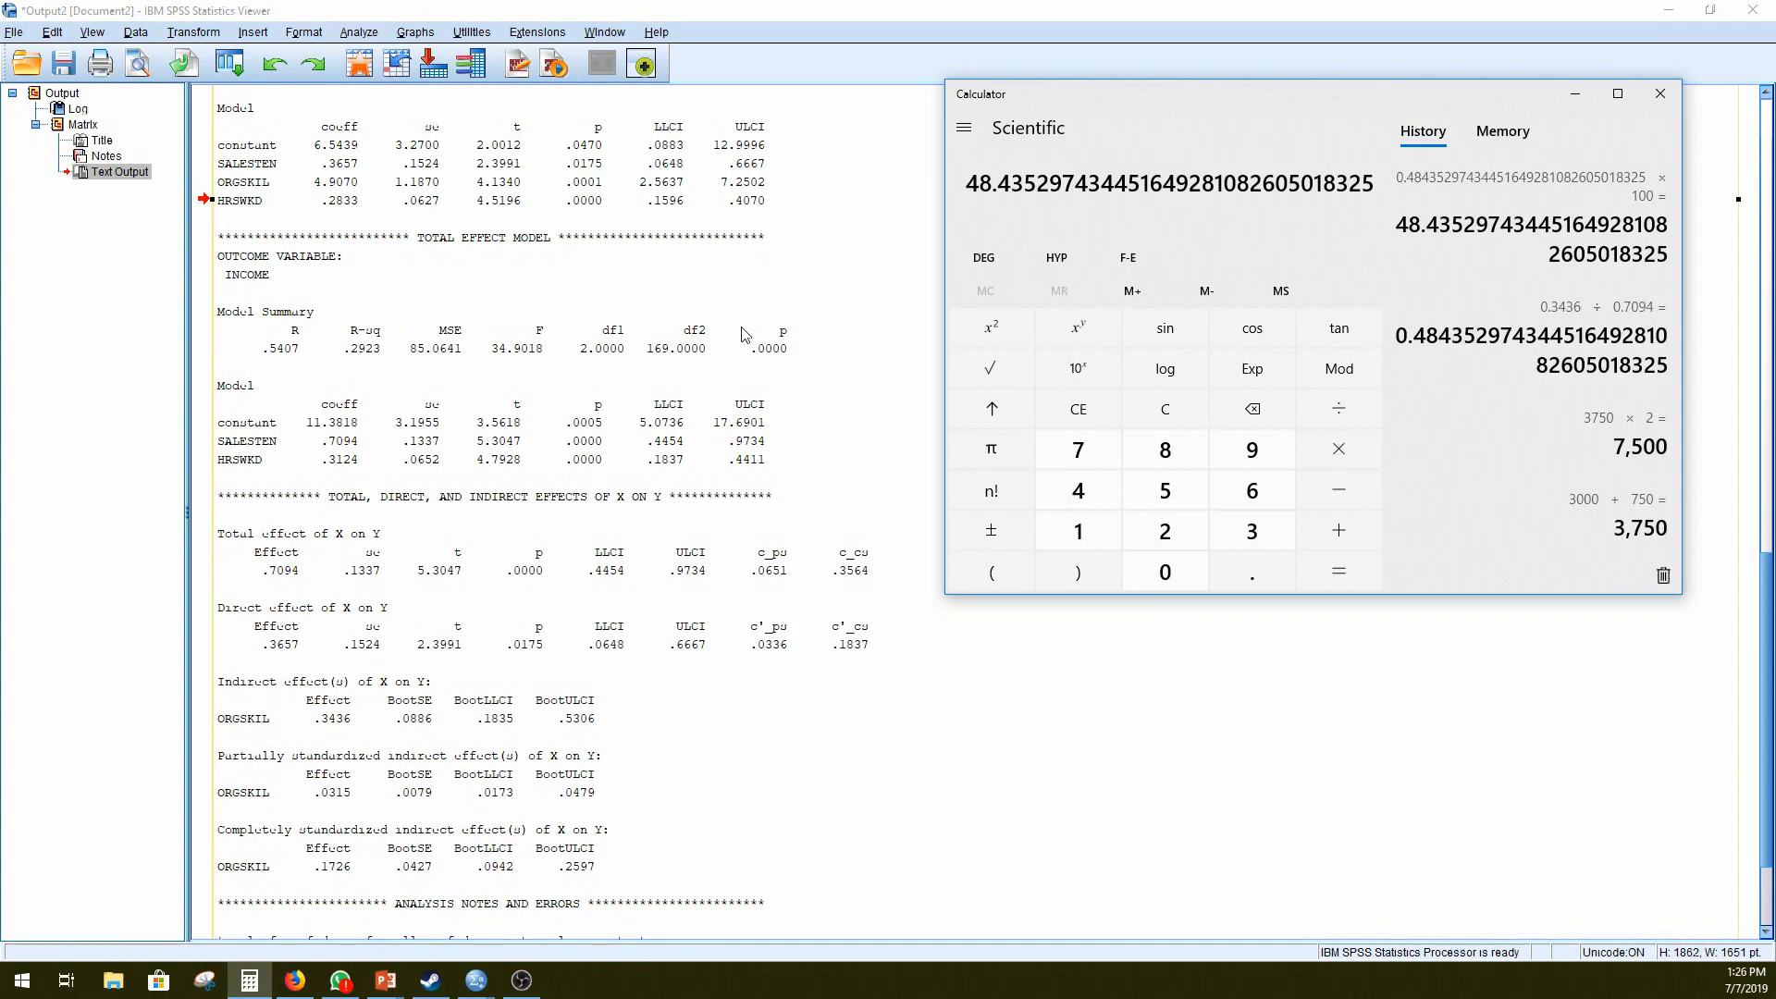
pyautogui.click(749, 9)
# Step: Scroll the PROCESS text output to END MATRIX, showing standardized indirect effect .1726
pyautogui.scroll(-3, 1012, 407)
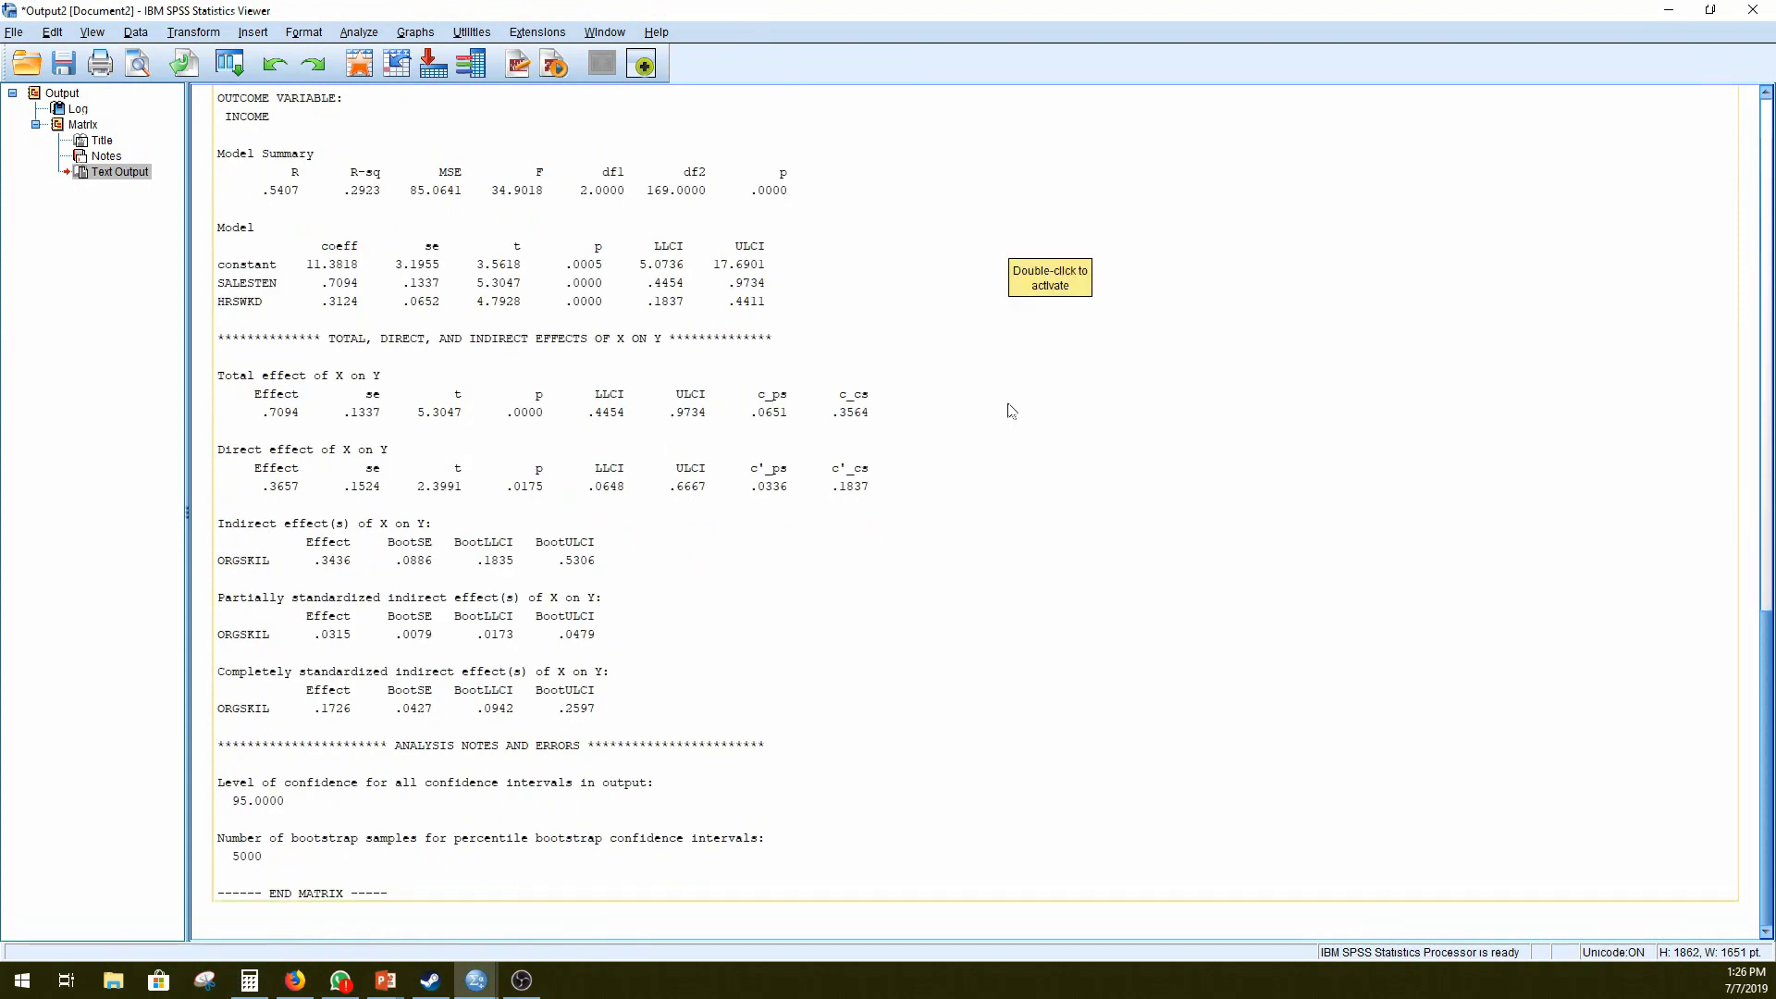
pyautogui.click(277, 664)
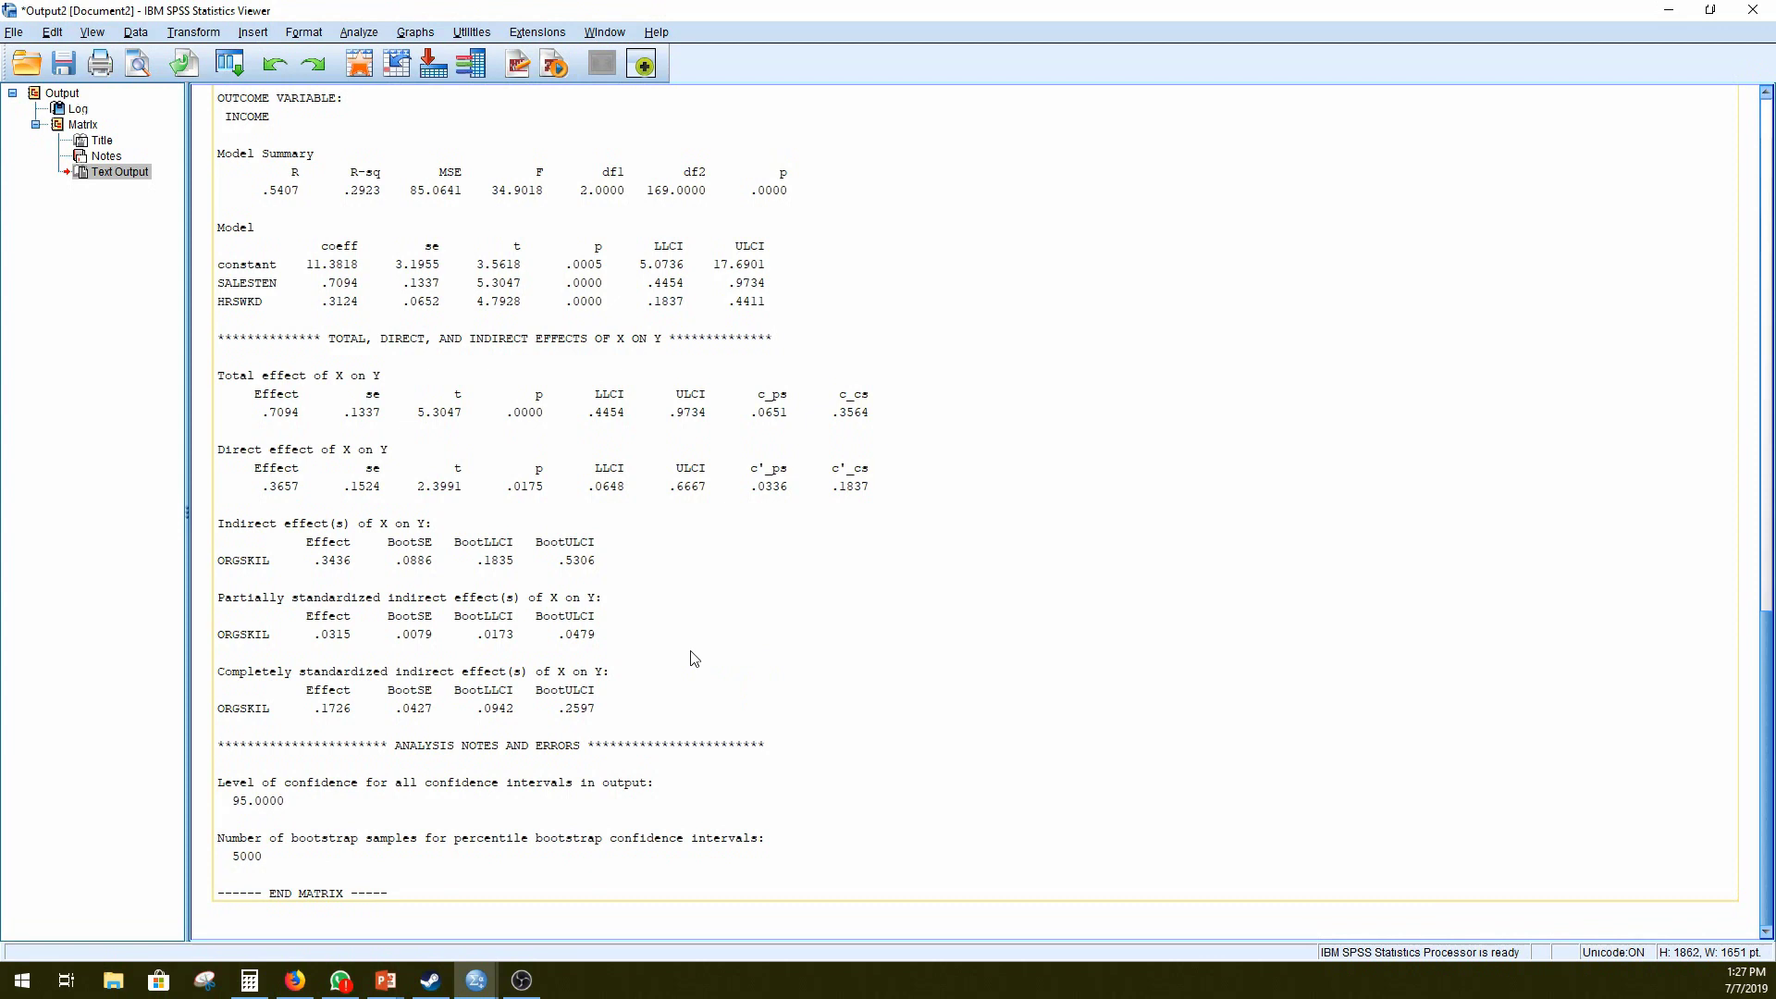
pyautogui.scroll(2, 755, 775)
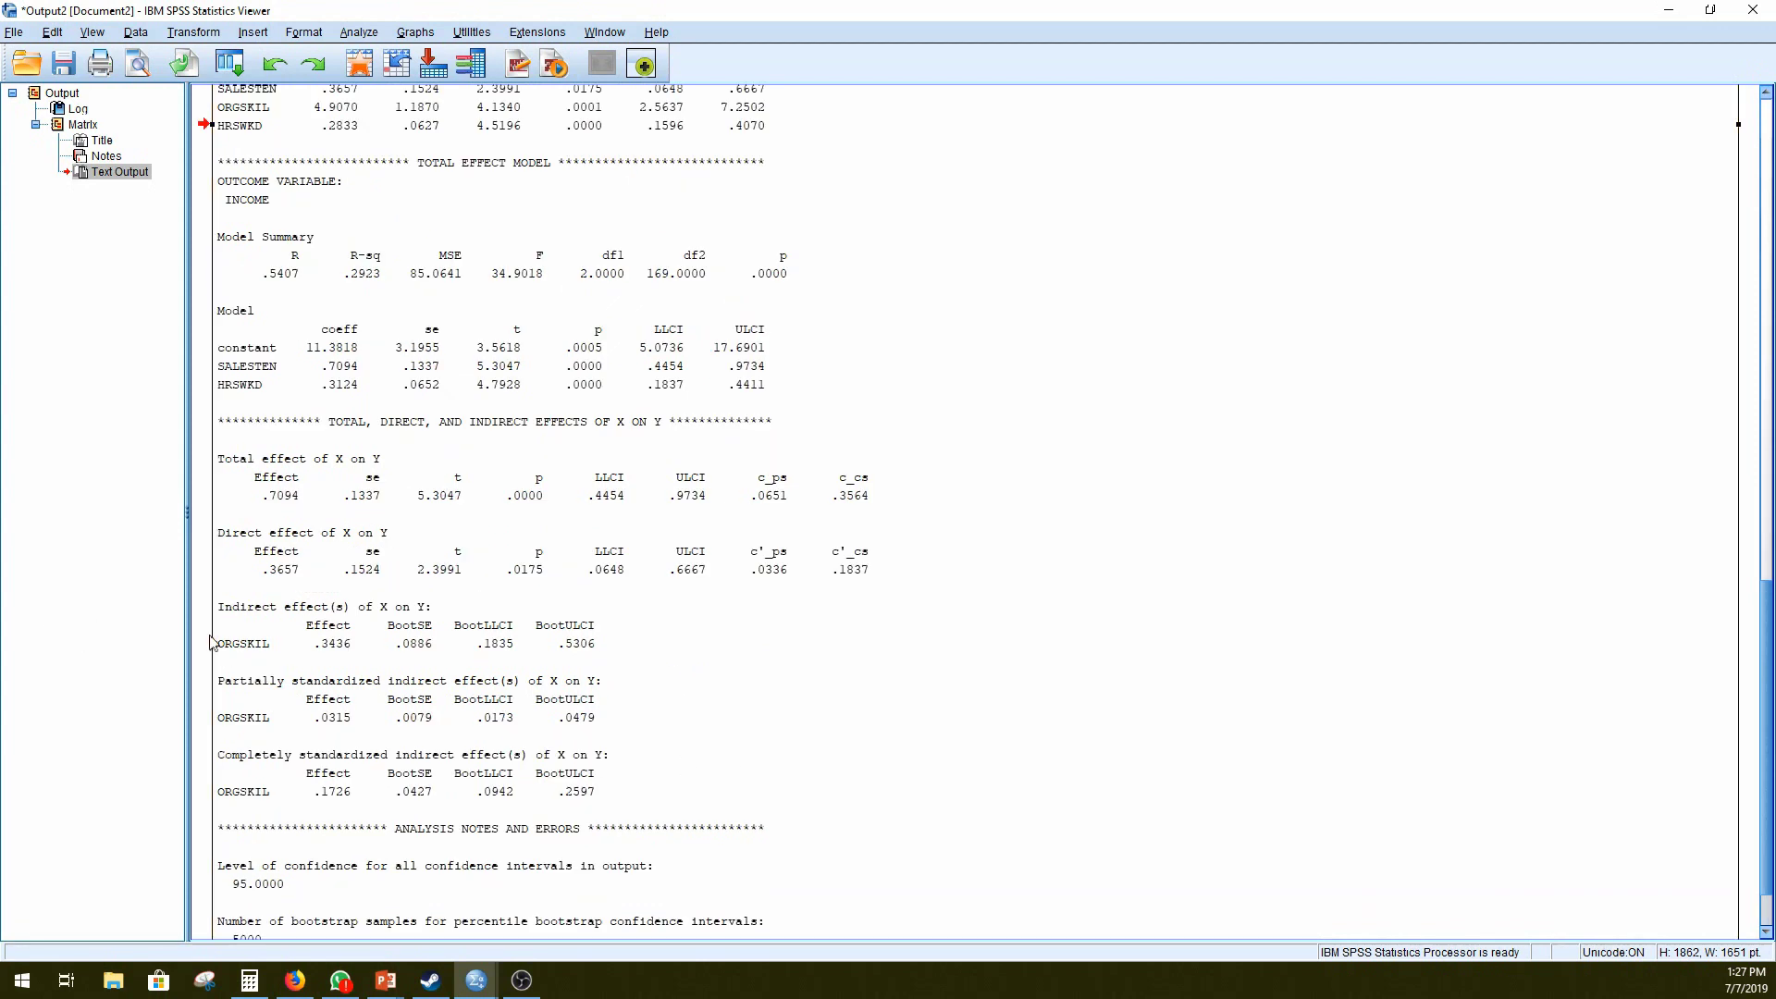
pyautogui.click(191, 615)
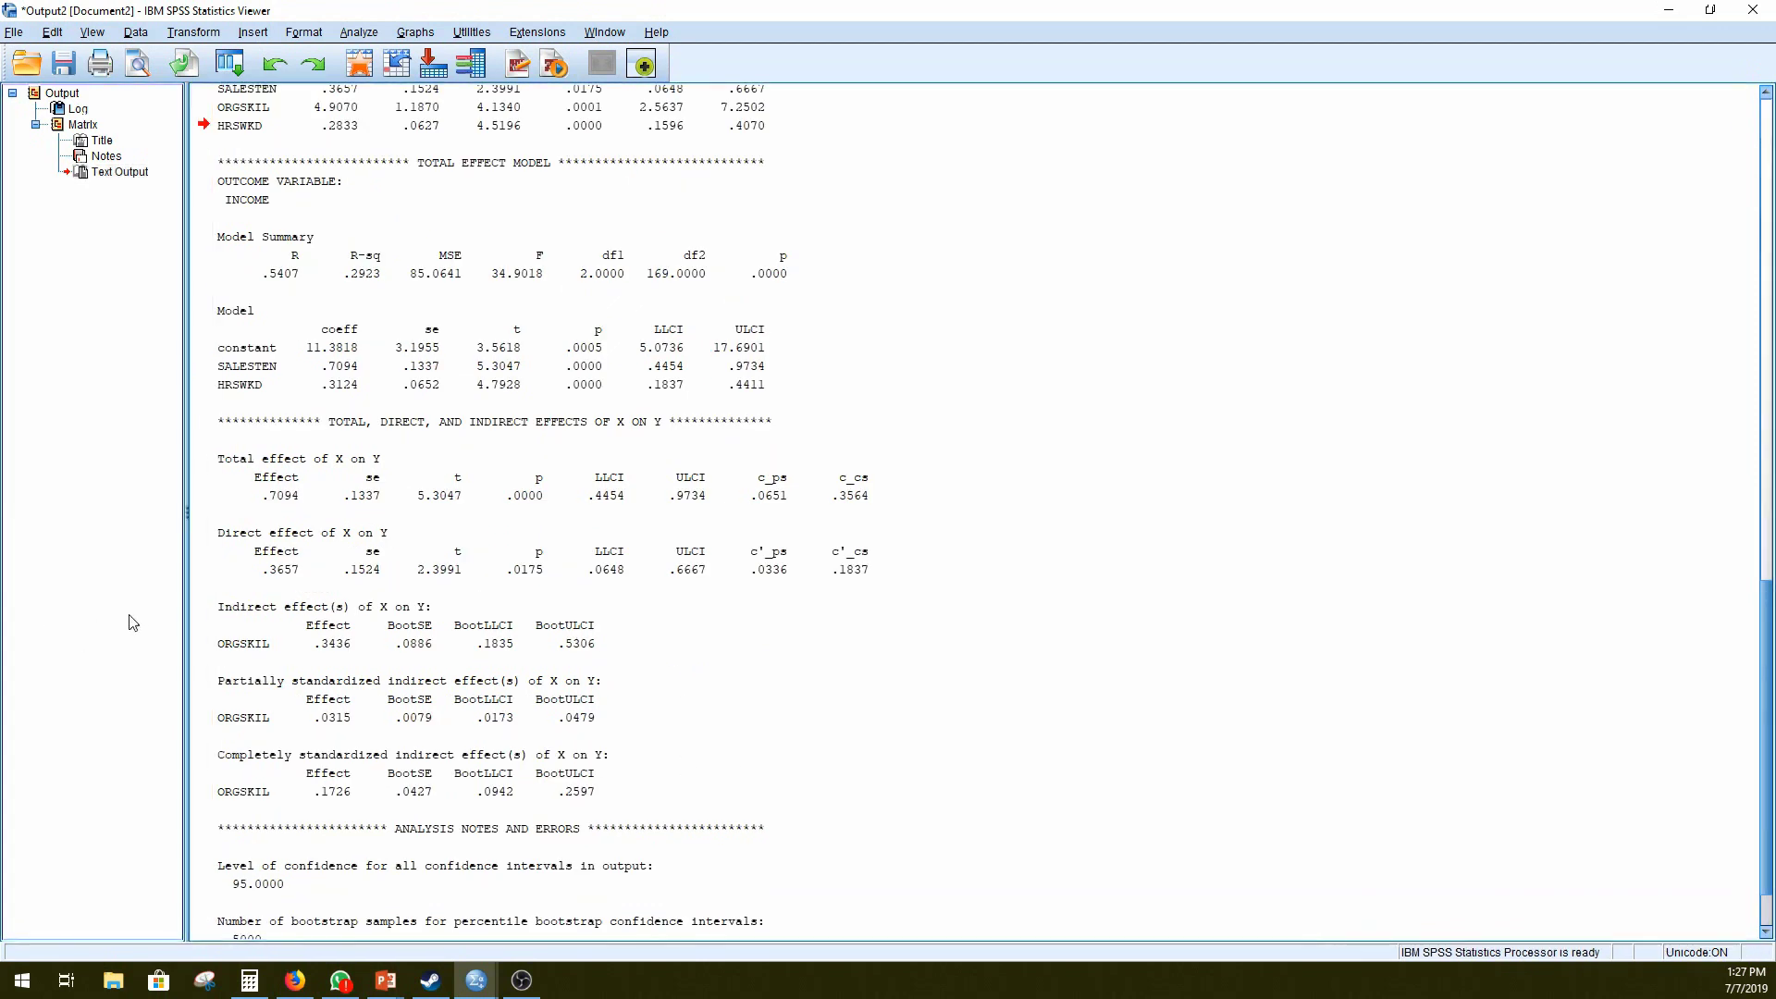
pyautogui.click(209, 674)
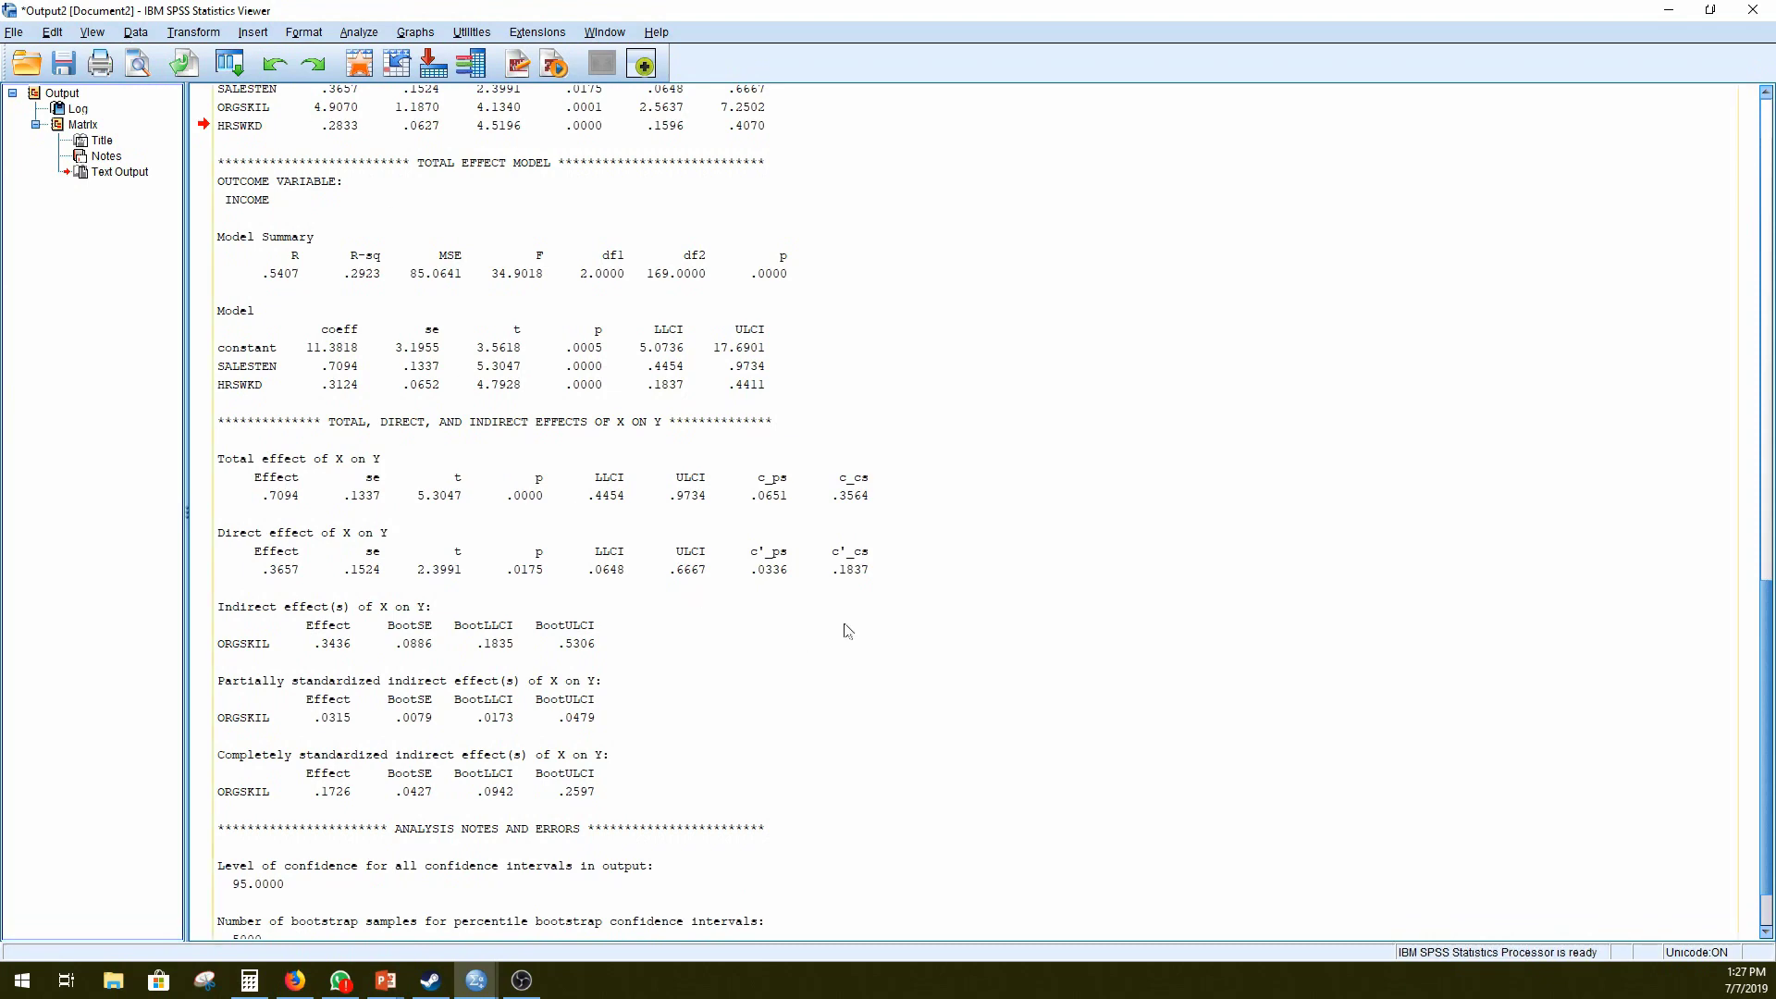
pyautogui.scroll(6, 844, 622)
pyautogui.scroll(-6, 814, 620)
pyautogui.scroll(-2, 703, 705)
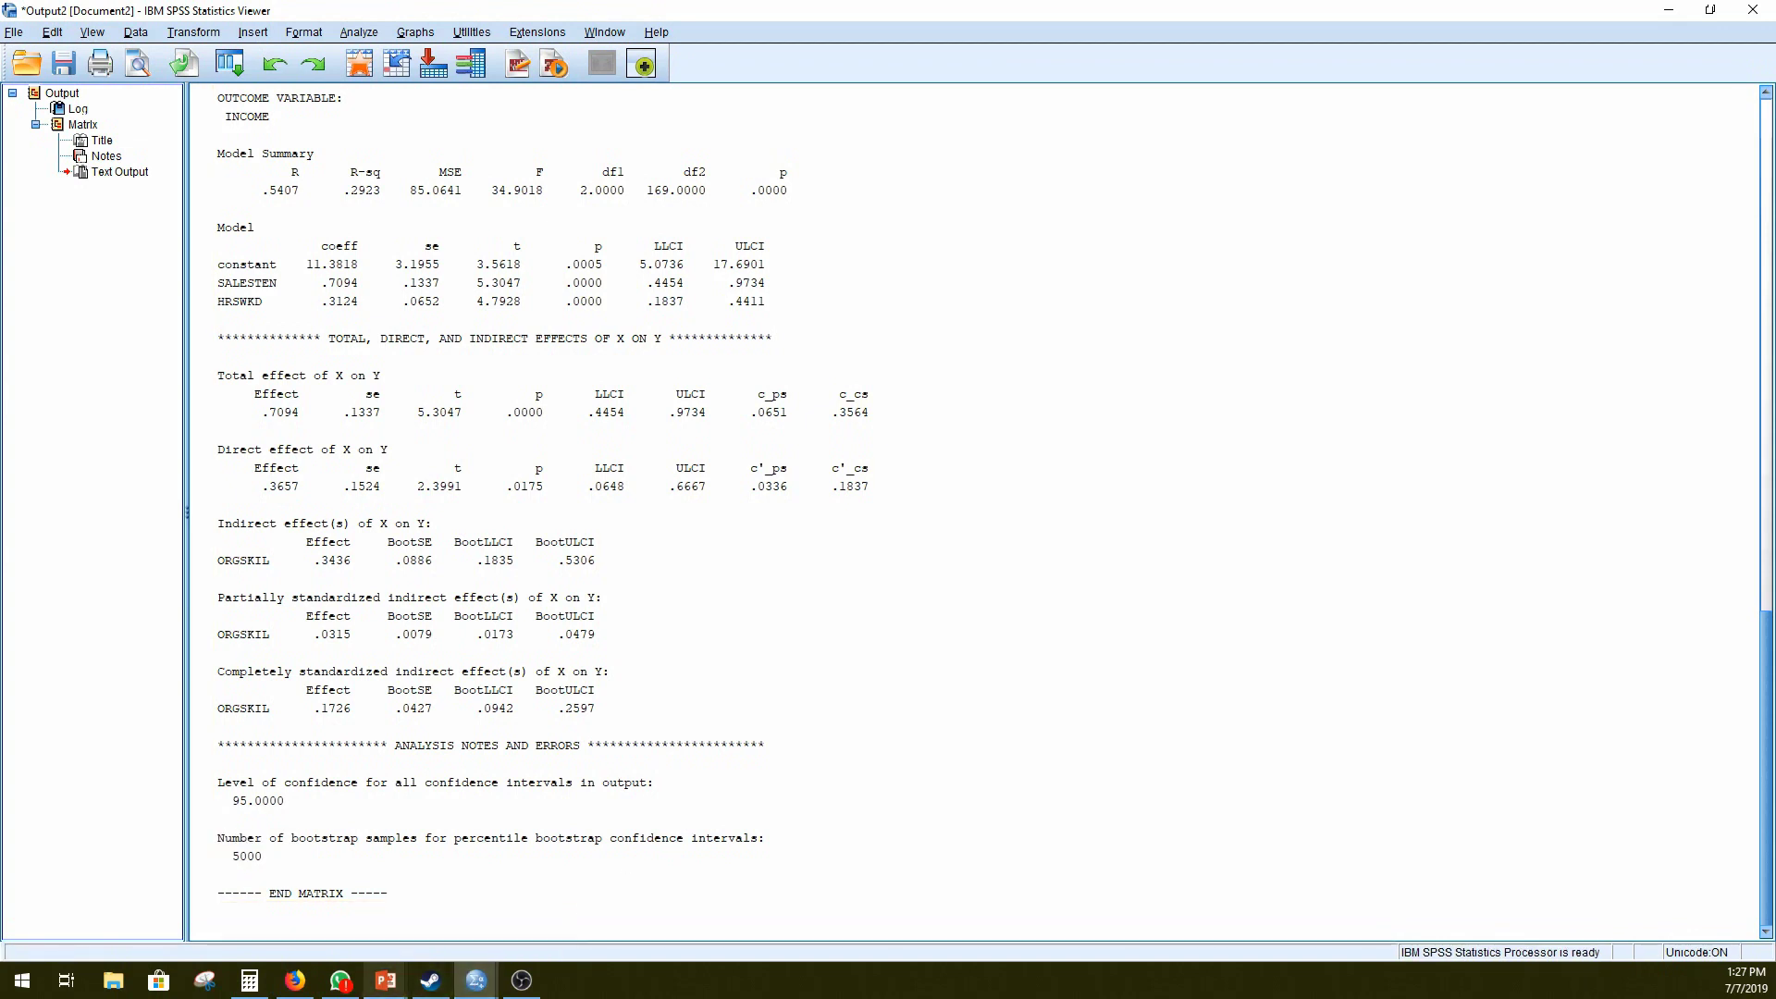
pyautogui.moveTo(518, 979)
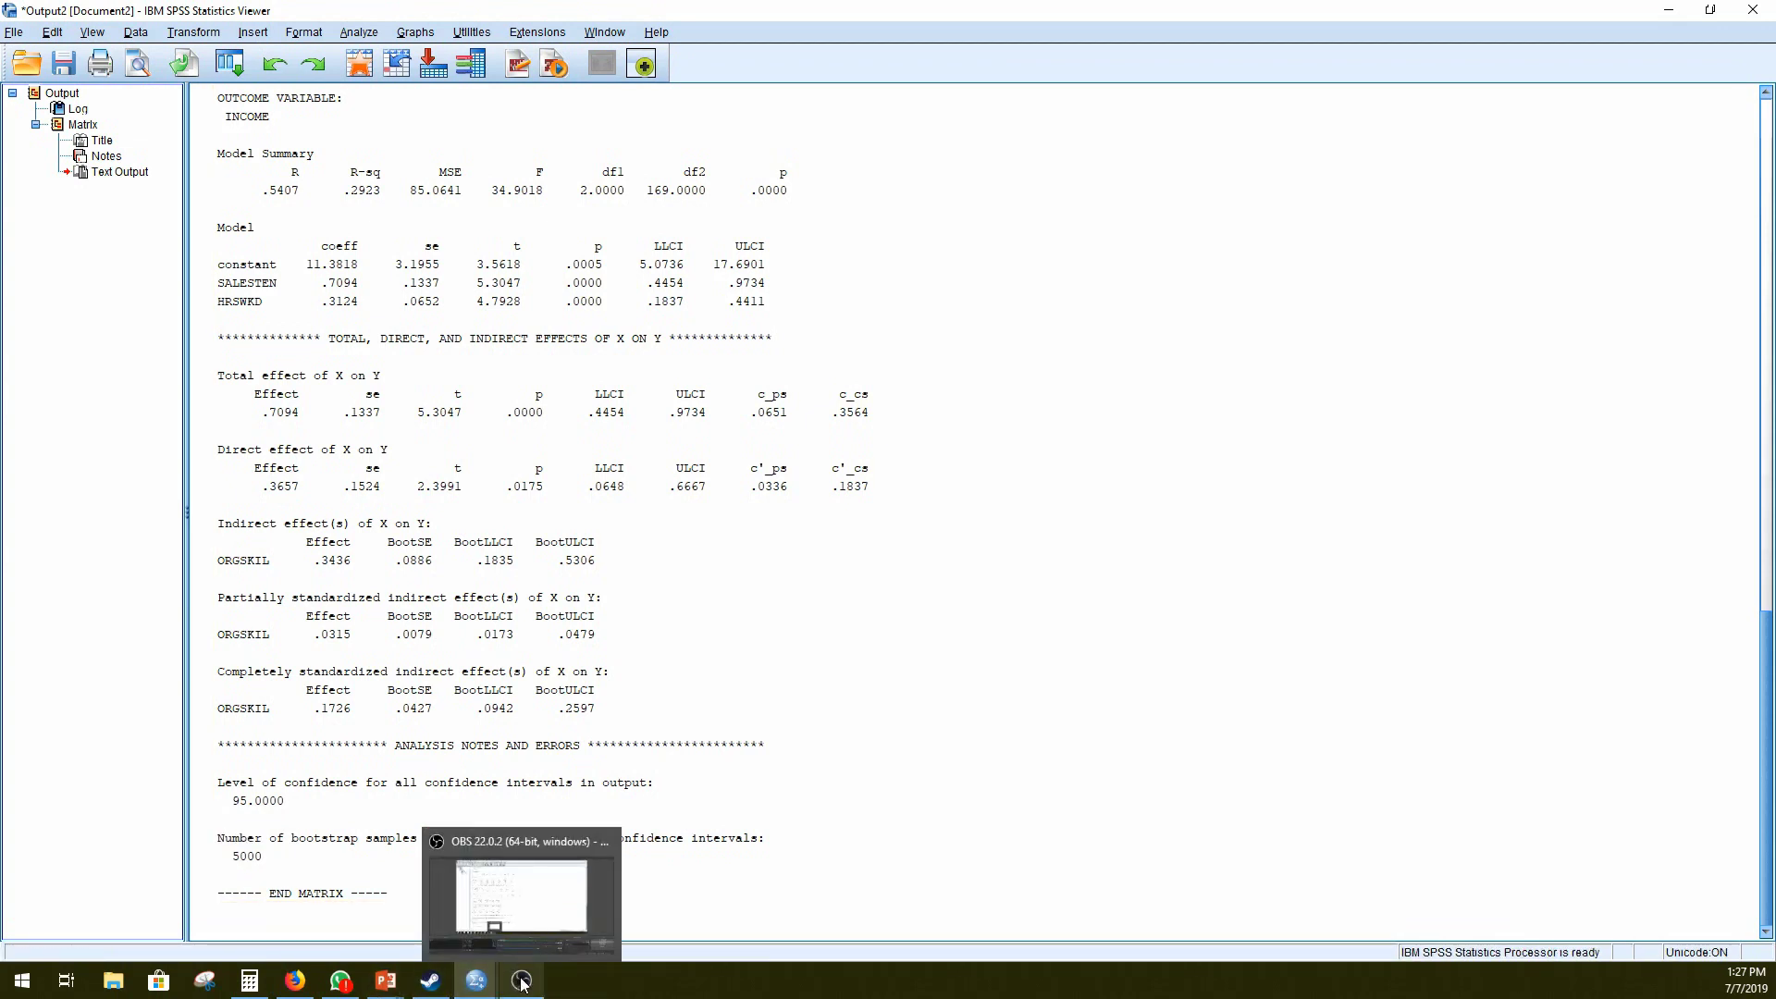